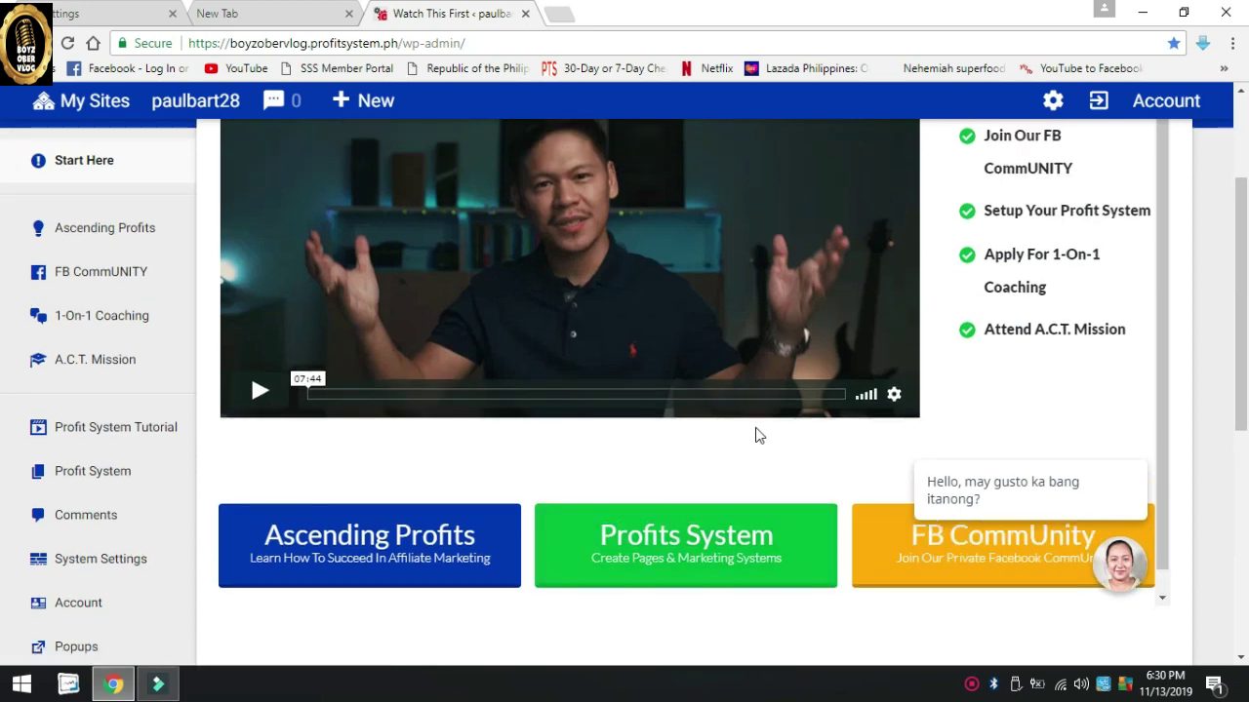
pyautogui.scroll(2, 759, 435)
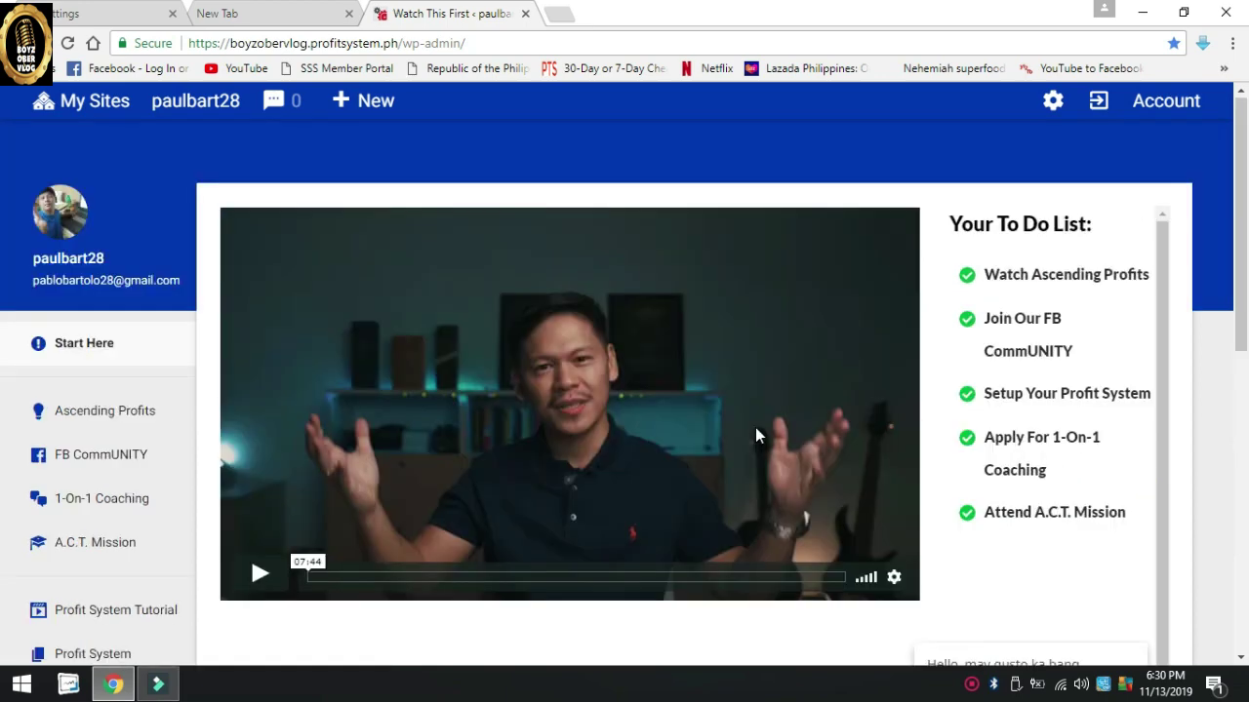
# - Show the screen recorder's controls from its tray icon, then tuck them away again
pyautogui.scroll(-1, 839, 527)
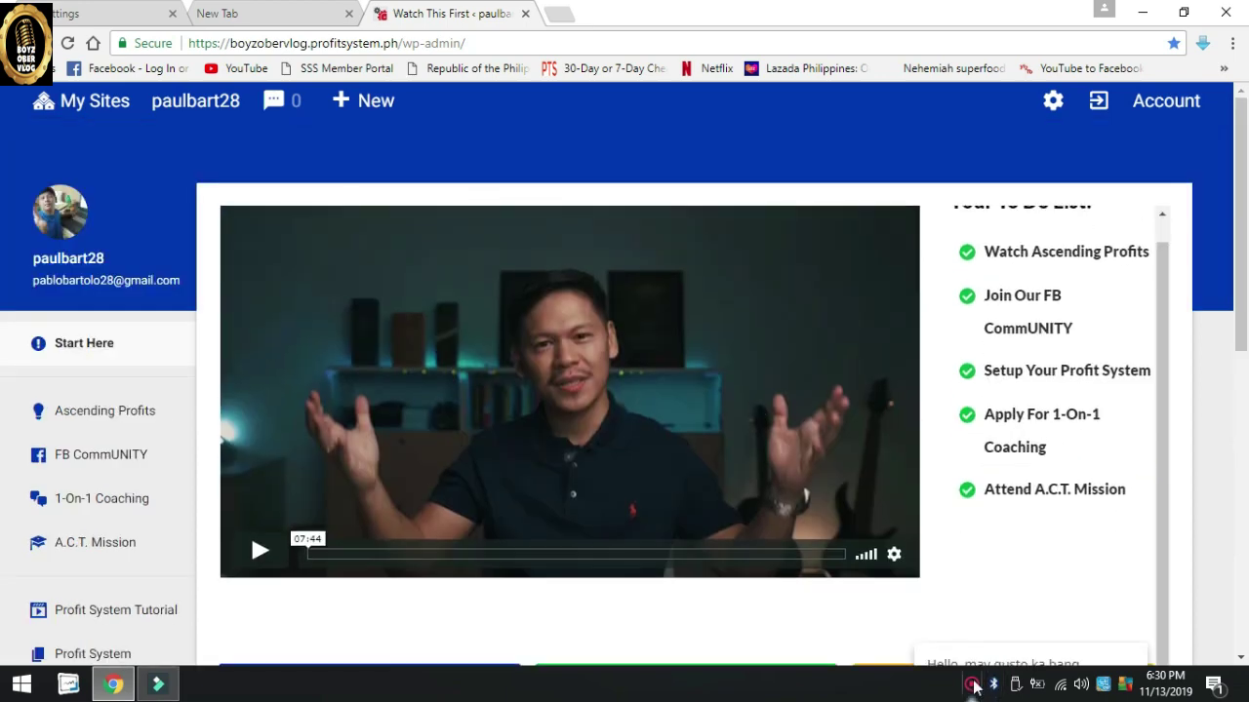
pyautogui.rightClick(973, 686)
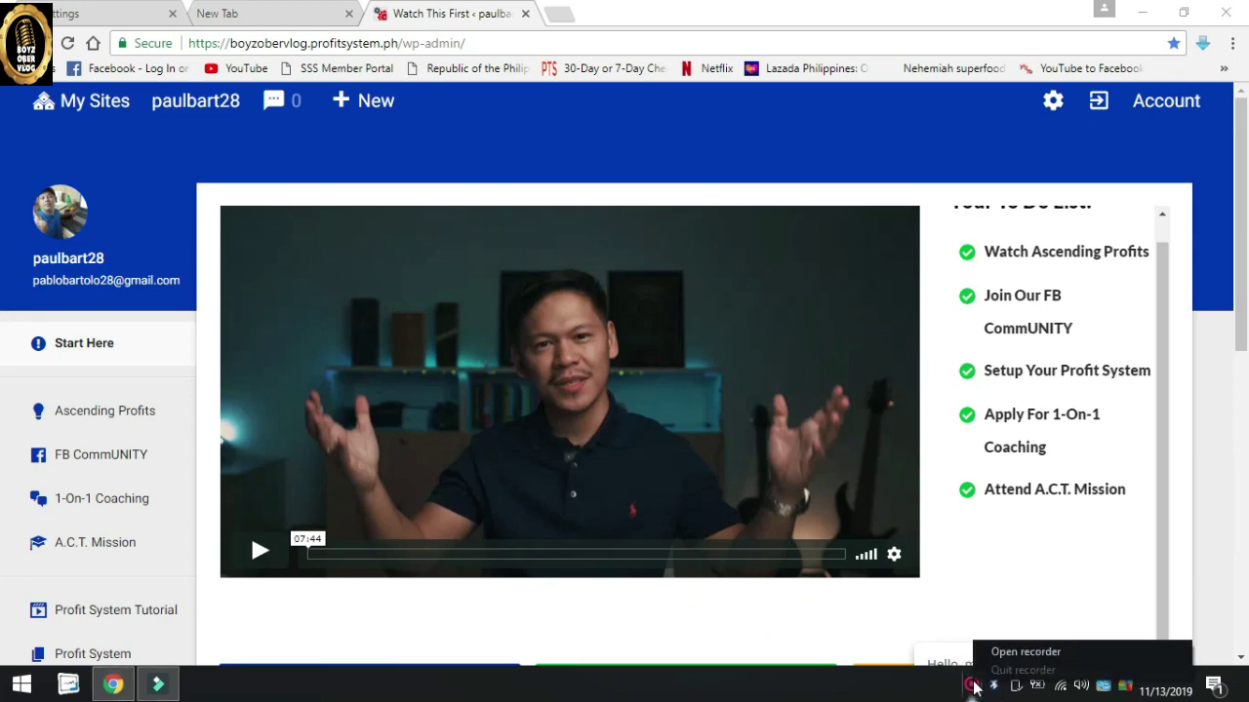
pyautogui.click(1012, 653)
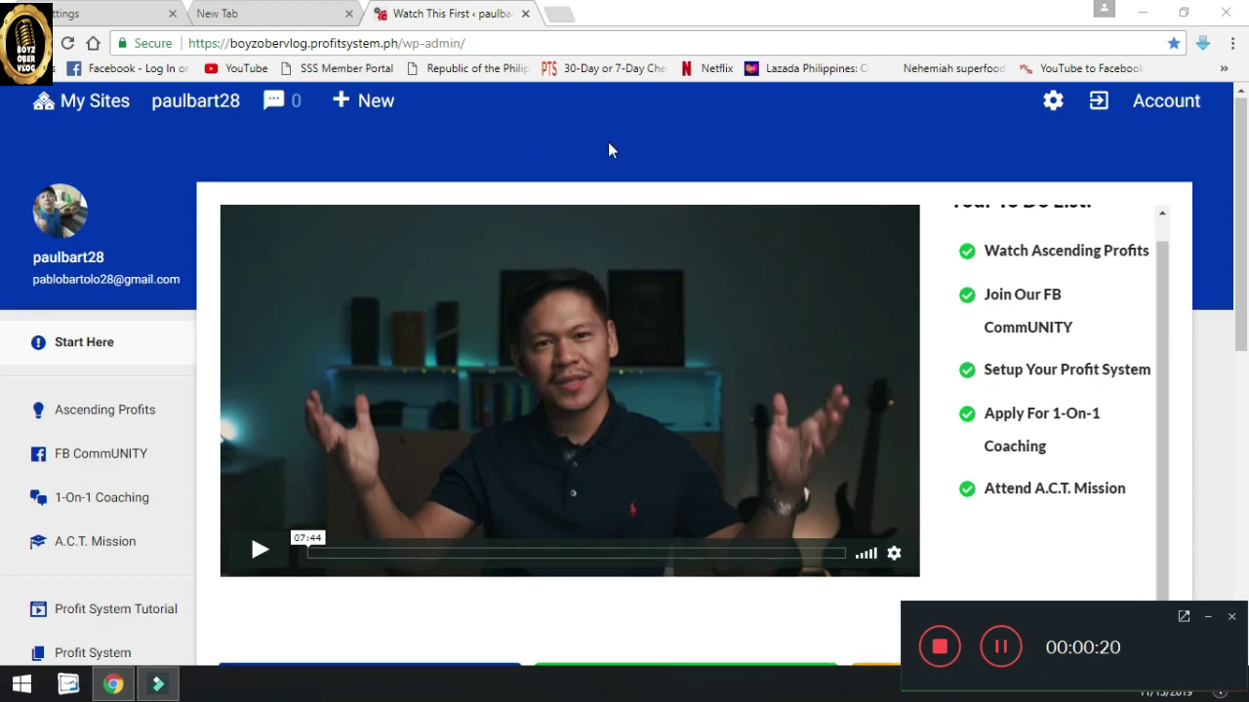
pyautogui.scroll(-1, 607, 147)
pyautogui.scroll(1, 443, 209)
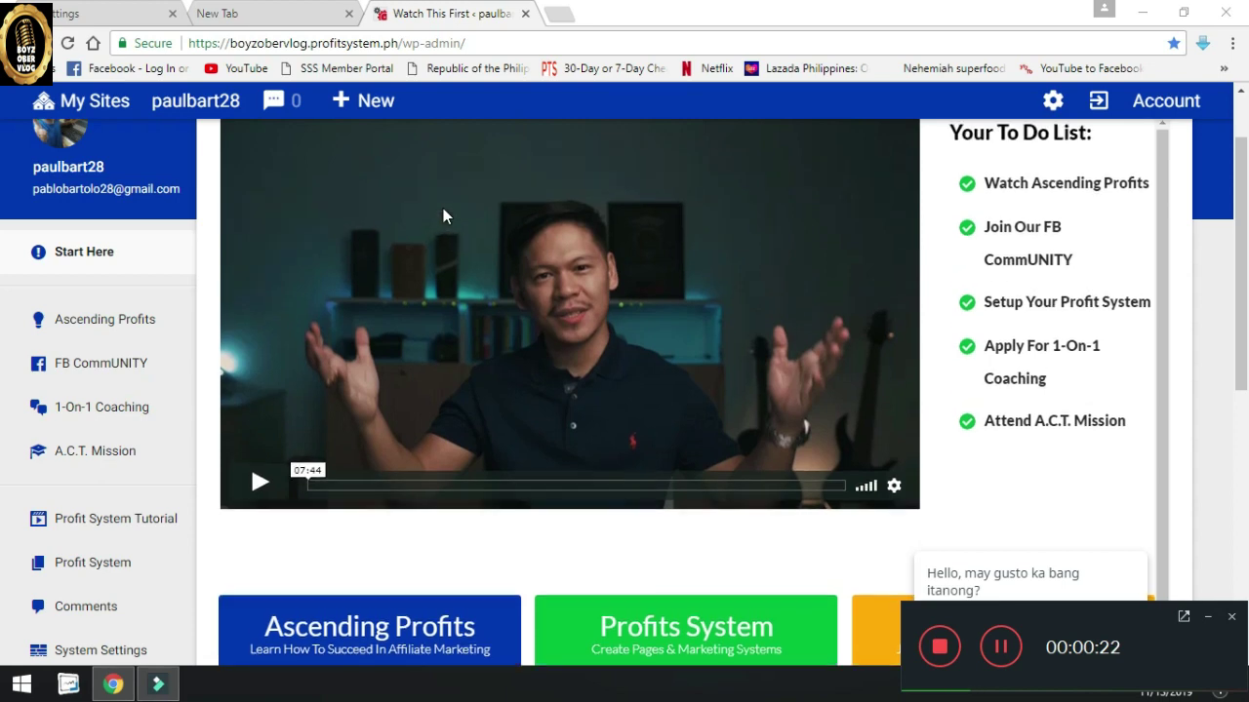
pyautogui.scroll(1, 203, 126)
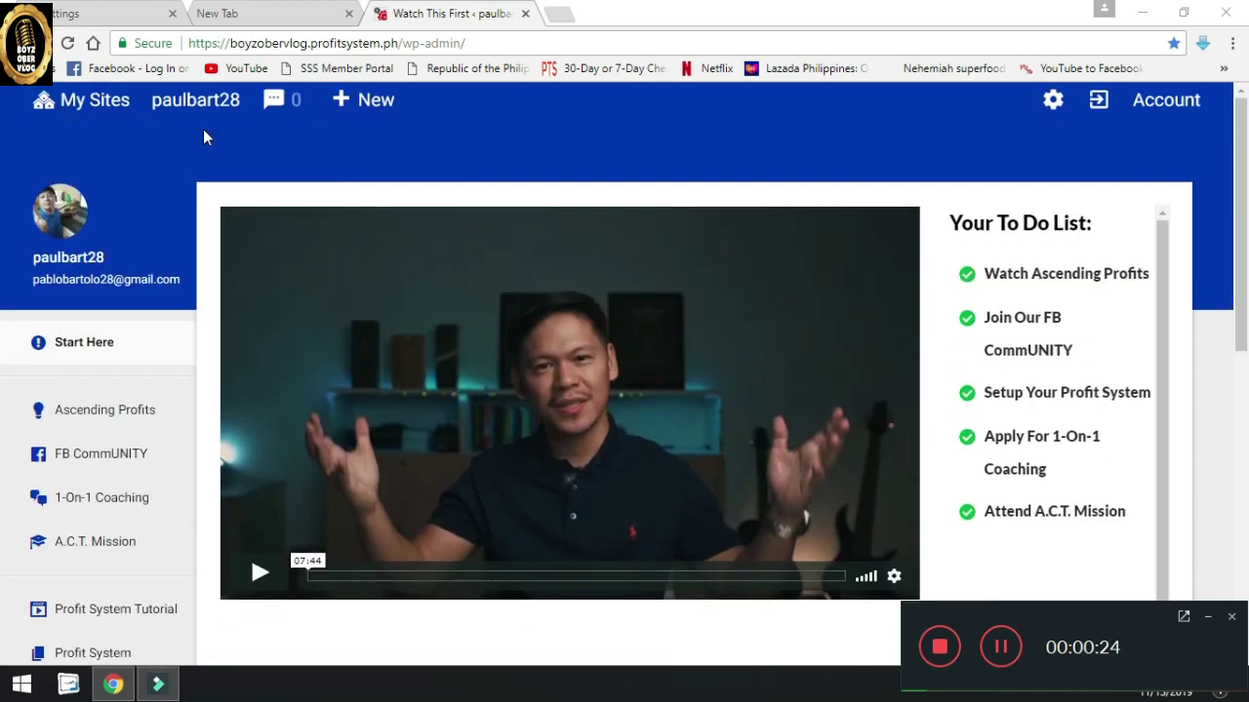
pyautogui.scroll(-1, 600, 309)
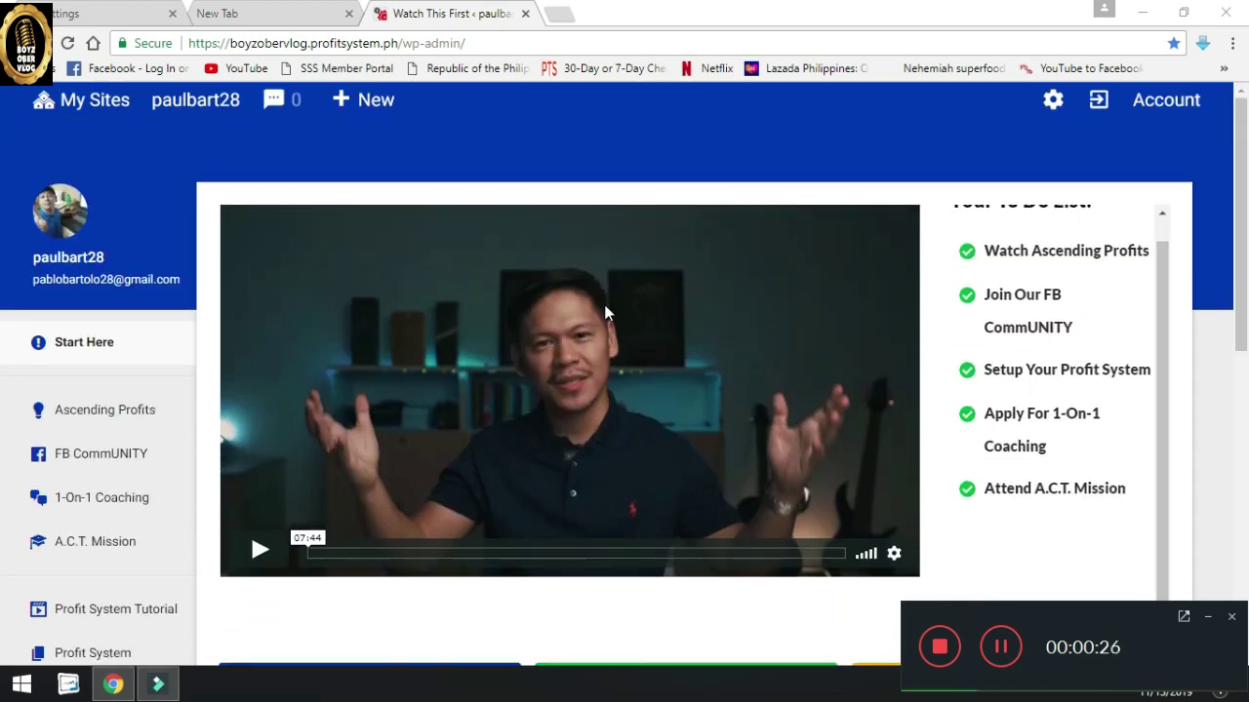
pyautogui.scroll(-2, 604, 311)
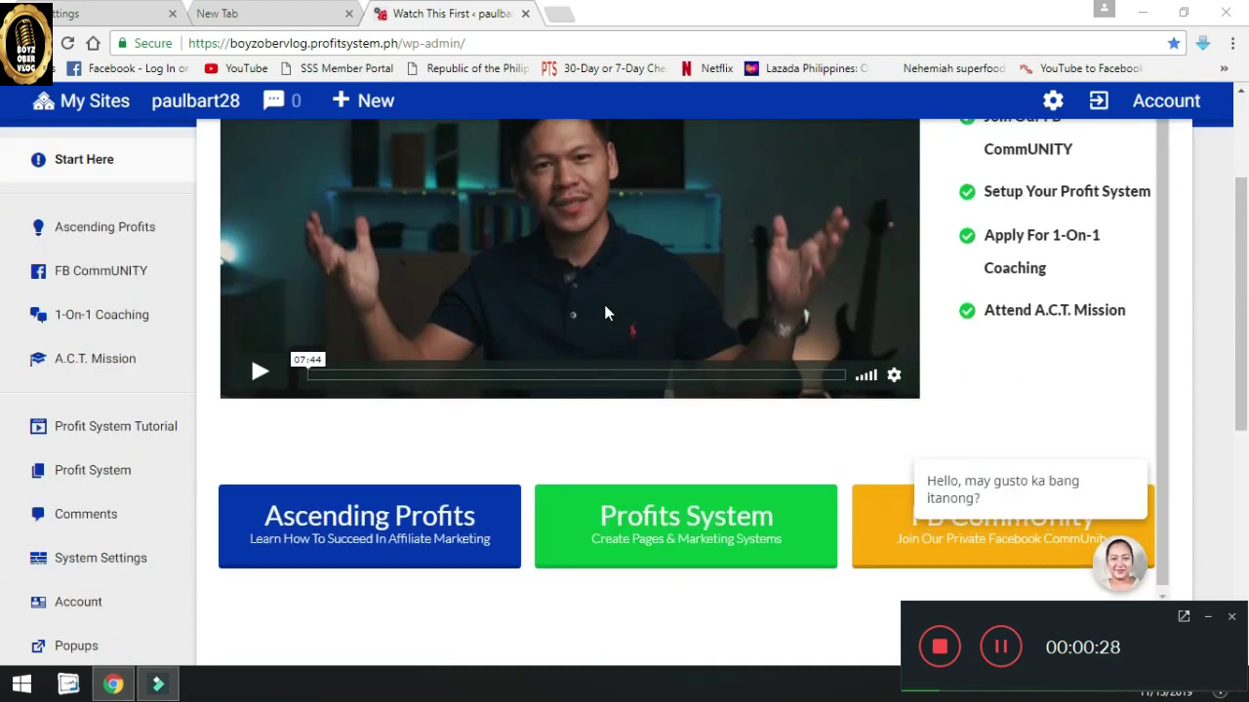
pyautogui.scroll(2, 604, 311)
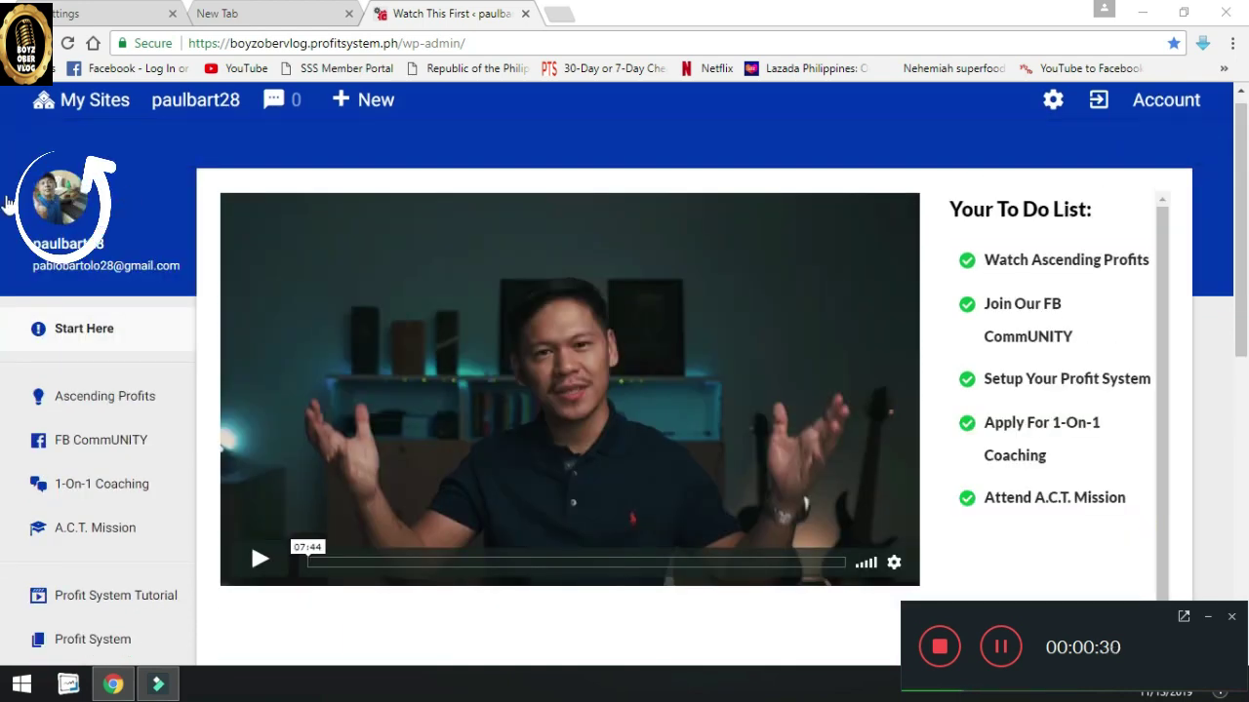
pyautogui.scroll(1, 605, 312)
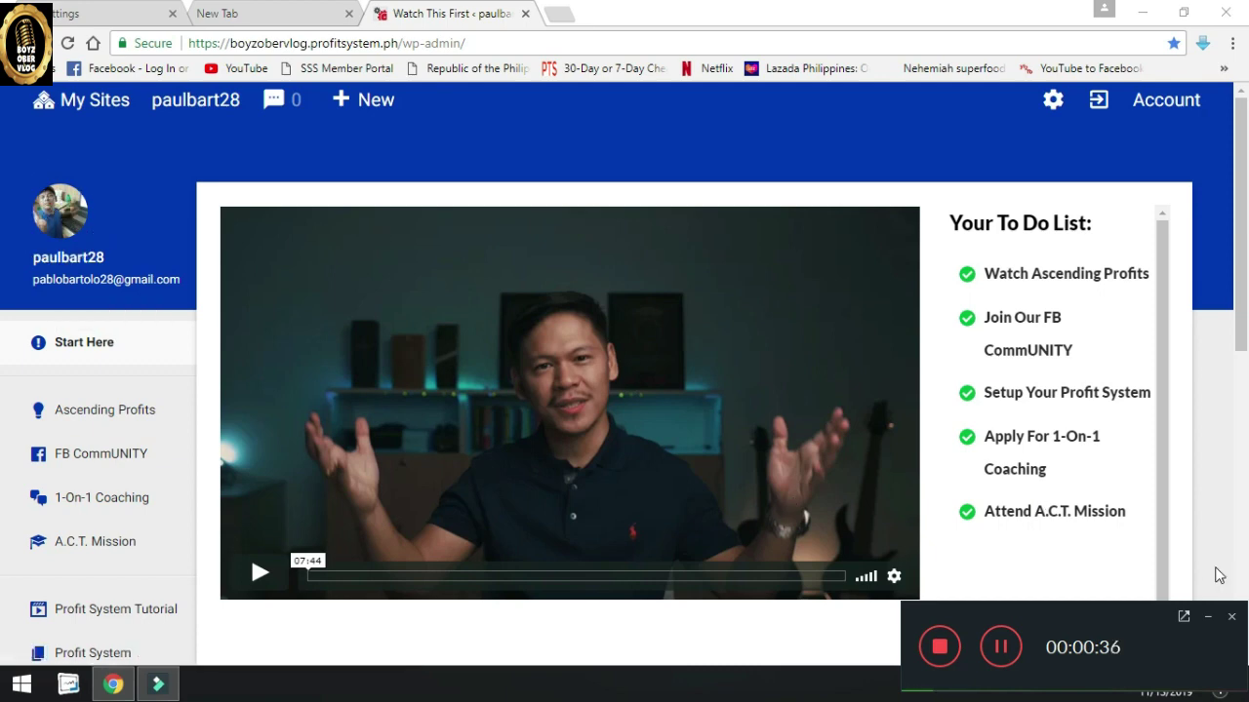
pyautogui.click(1207, 616)
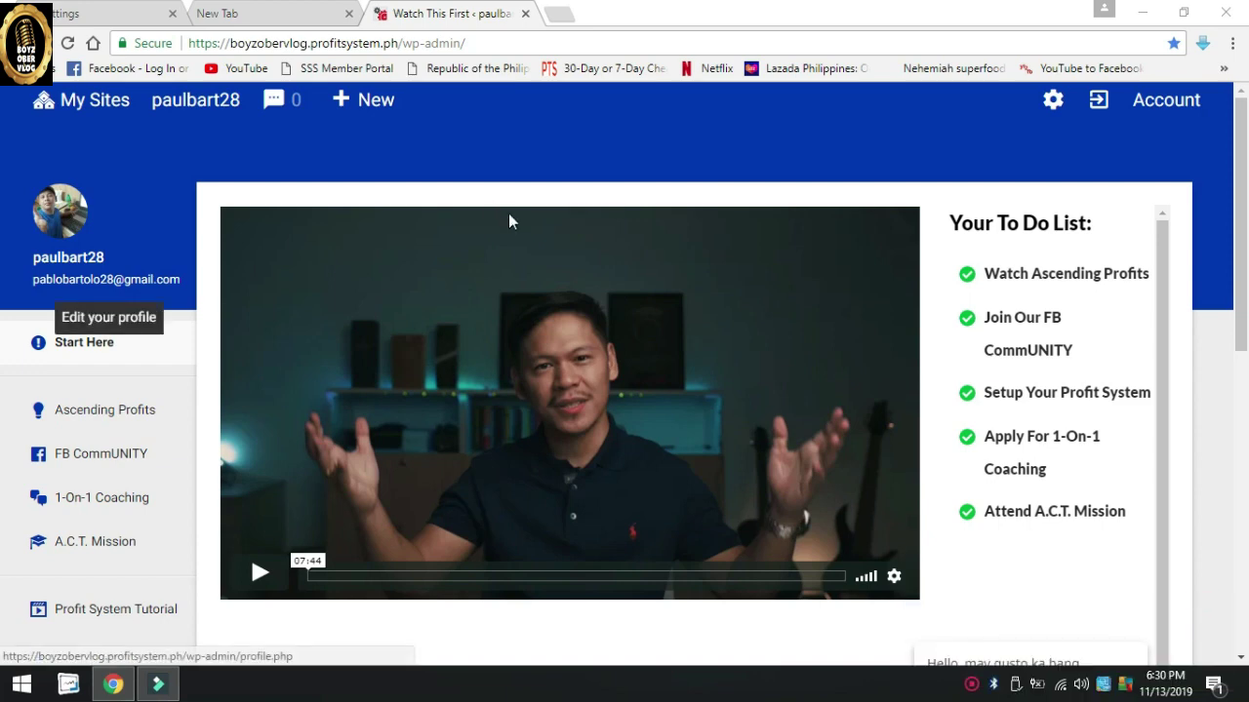
# - Expand Profit System in the sidebar and open All Pages
pyautogui.scroll(-8, 176, 440)
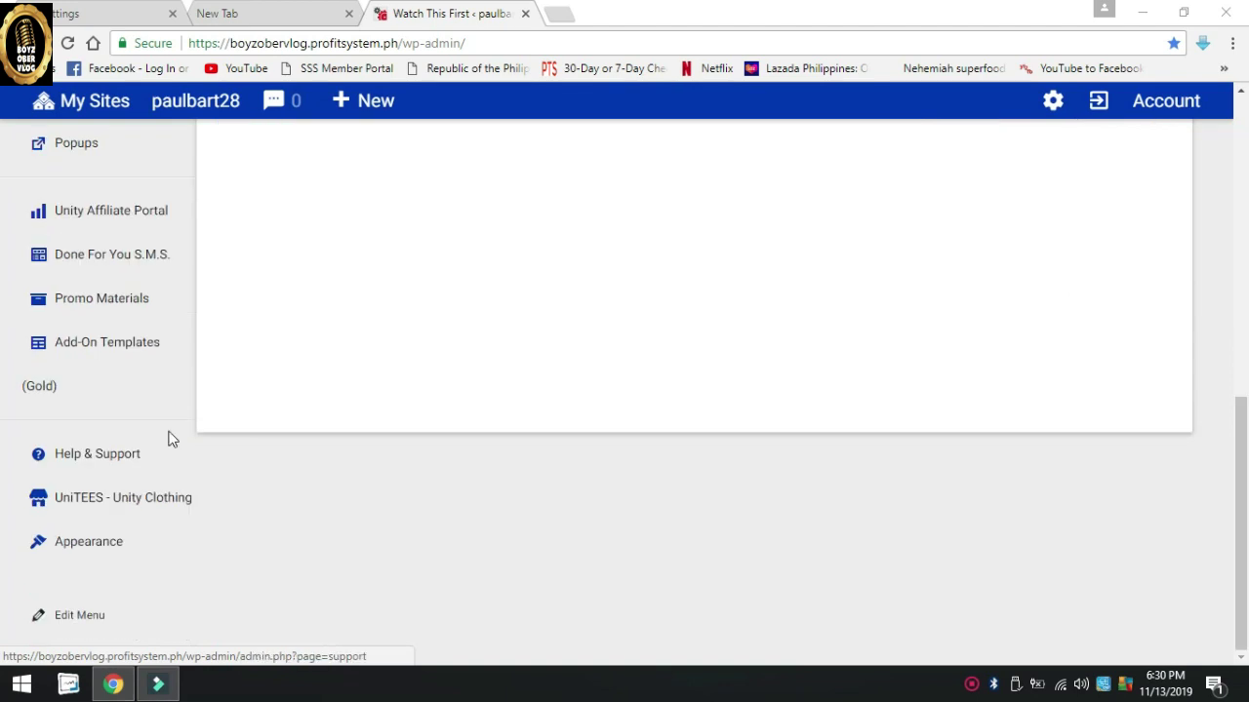
pyautogui.scroll(2, 167, 432)
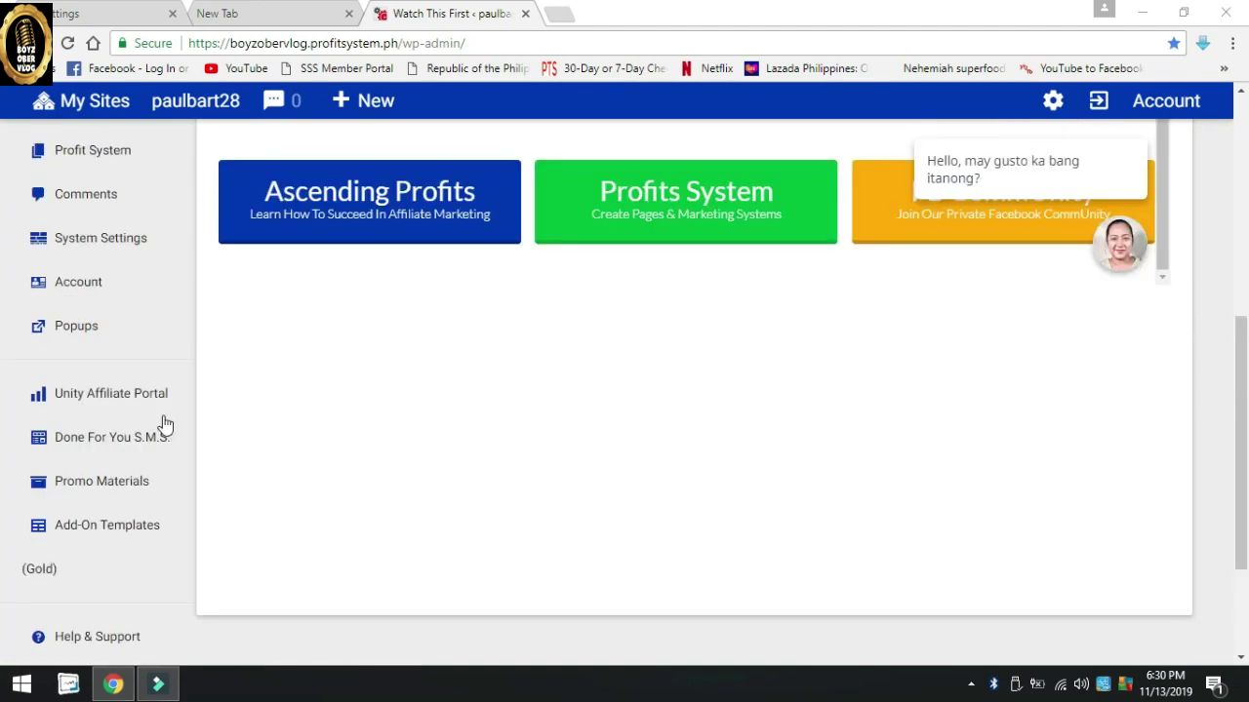
pyautogui.scroll(1, 164, 427)
pyautogui.scroll(1, 161, 424)
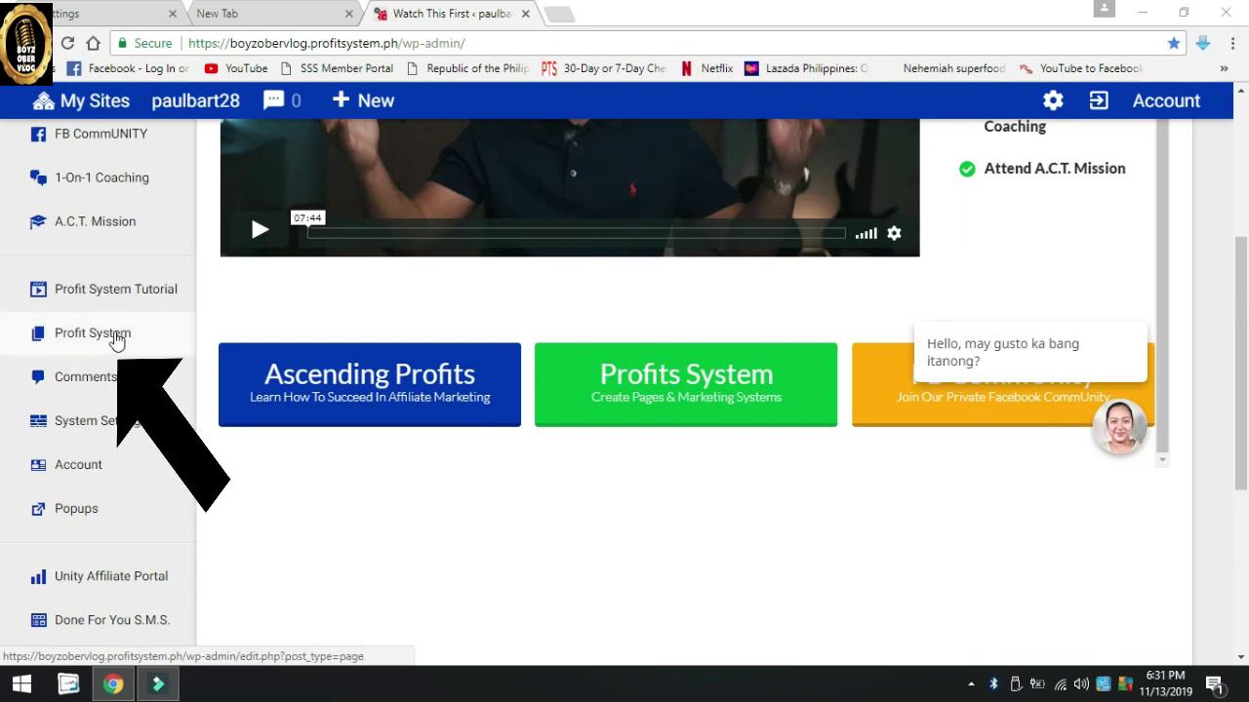
pyautogui.click(116, 339)
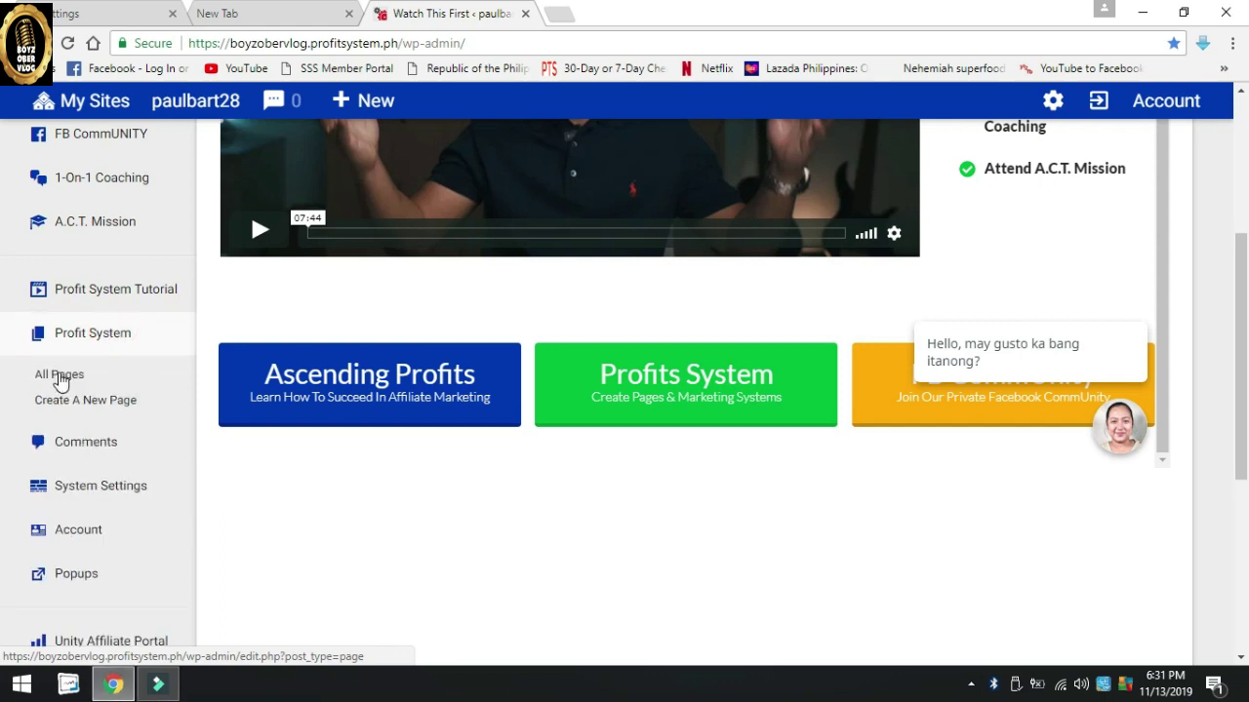
pyautogui.click(59, 378)
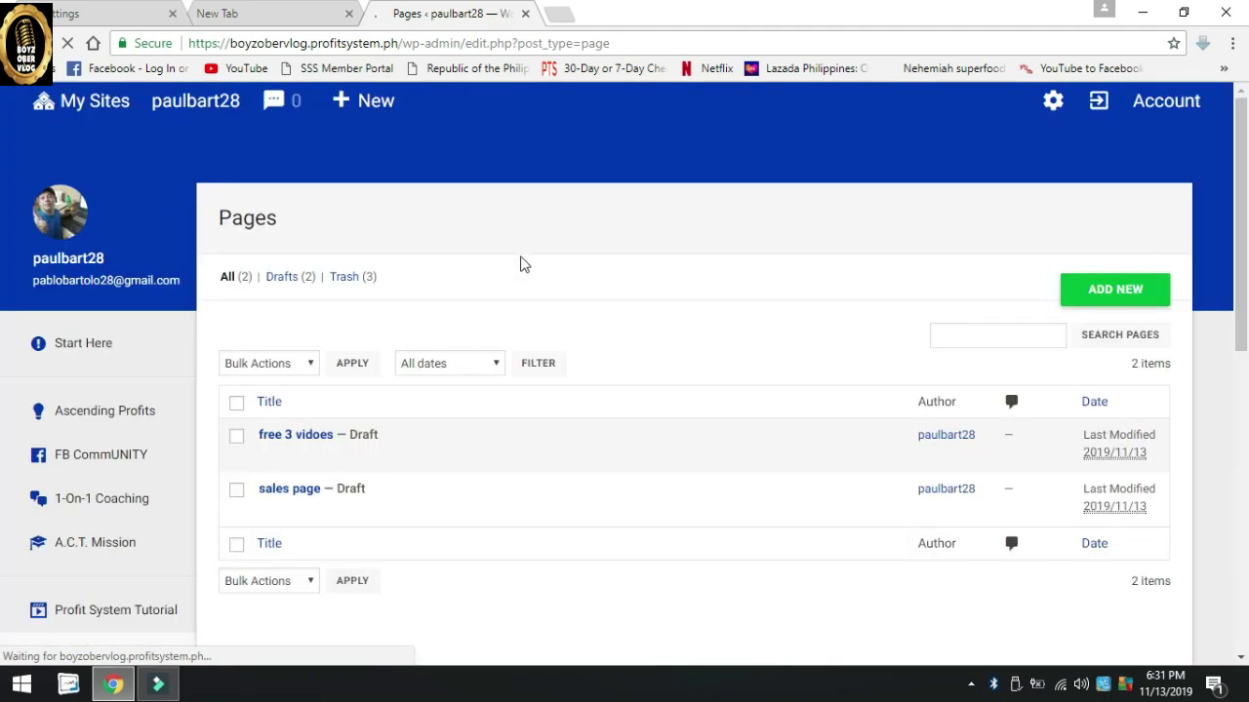
pyautogui.scroll(-1, 624, 464)
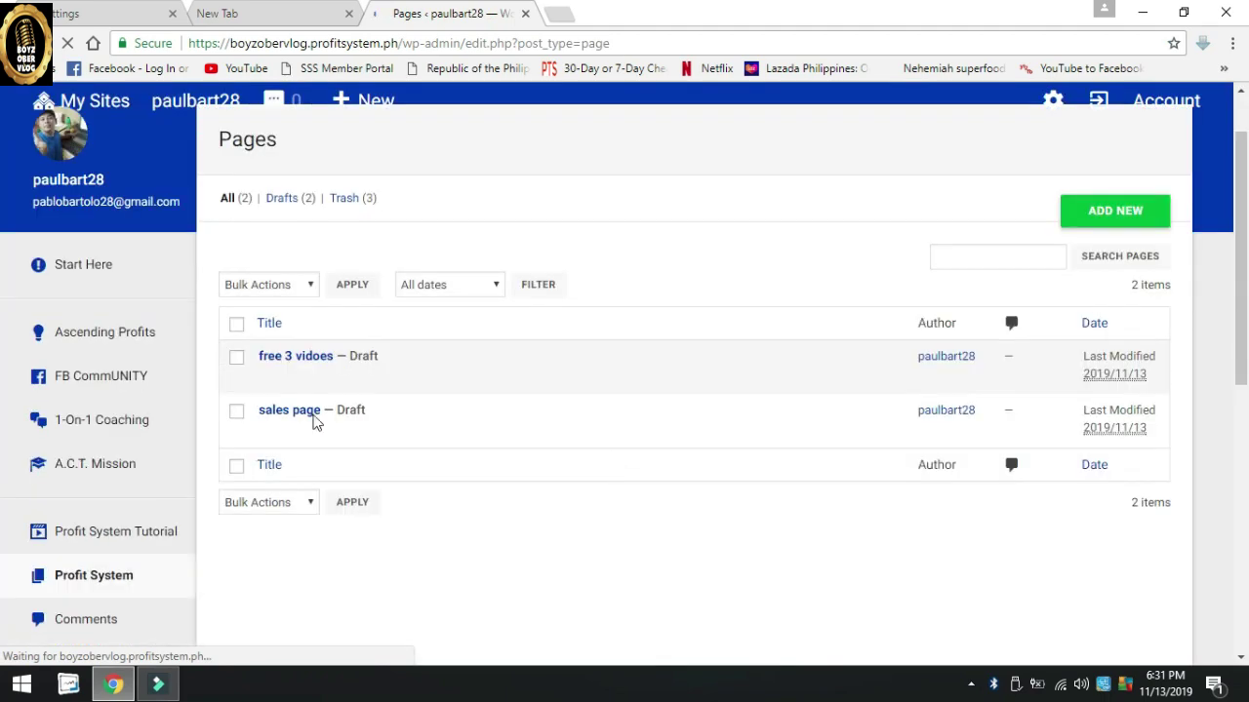
pyautogui.scroll(-1, 322, 405)
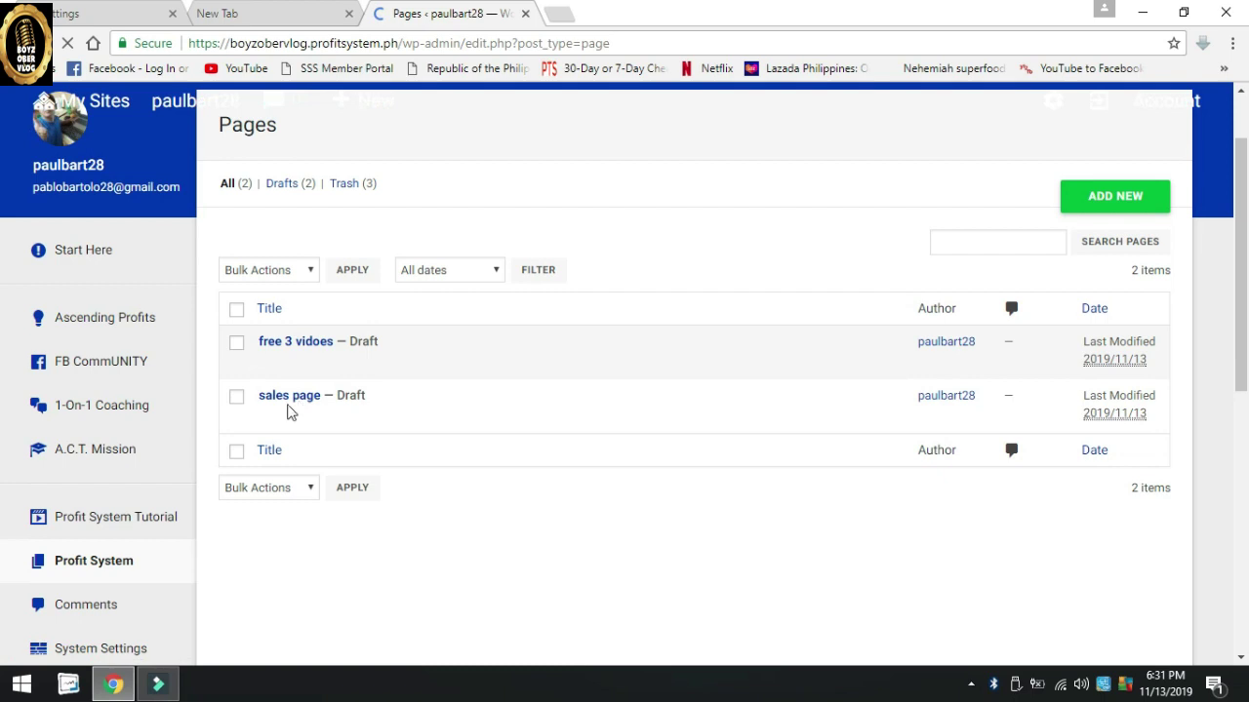
pyautogui.scroll(-2, 334, 351)
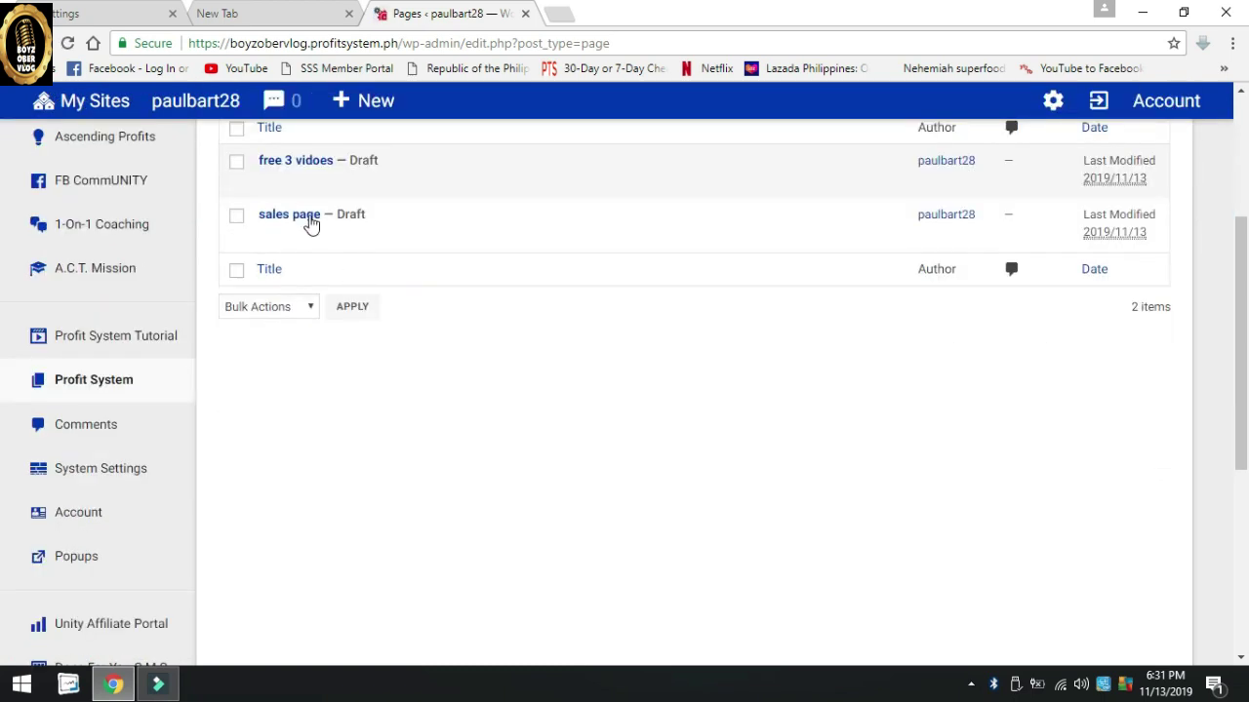
pyautogui.moveTo(314, 223)
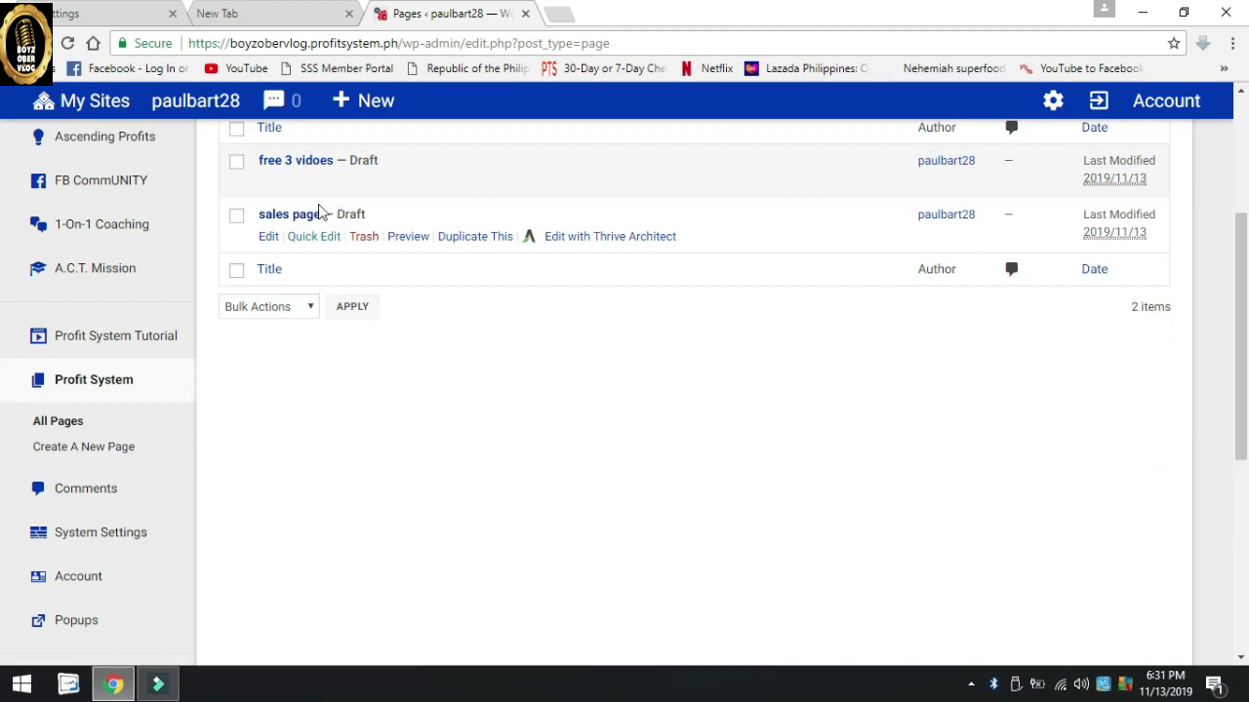
pyautogui.scroll(1, 308, 185)
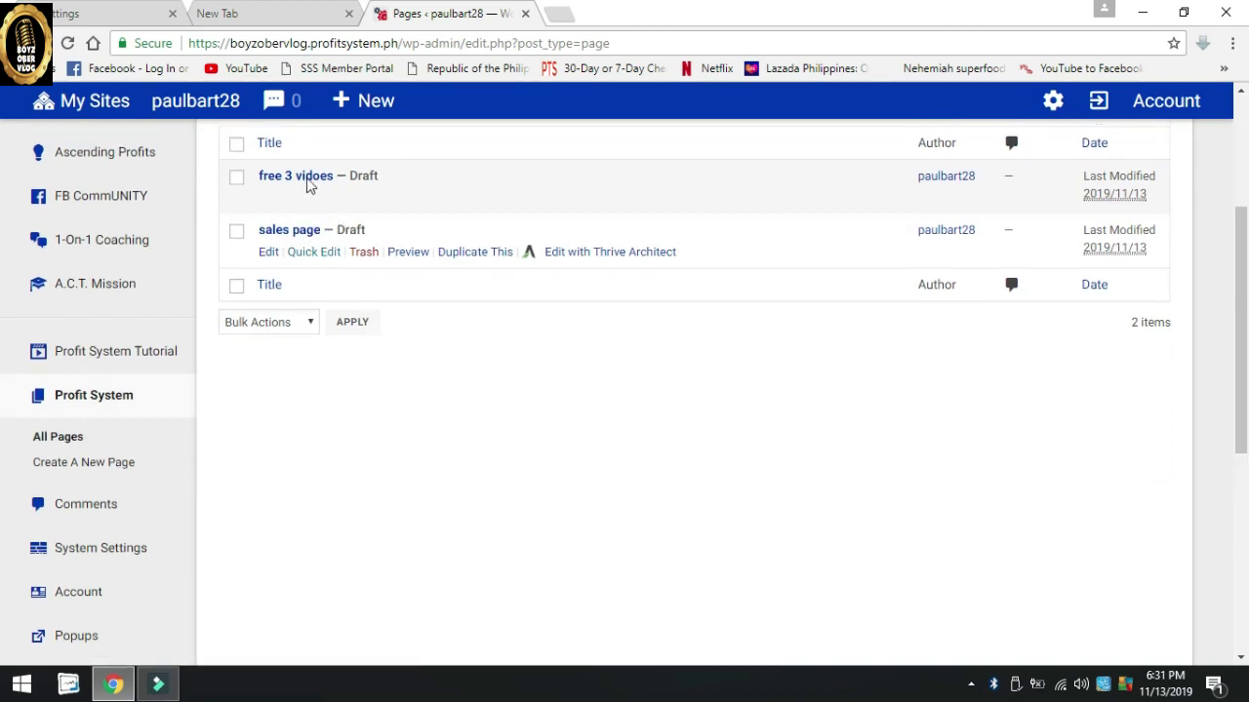
pyautogui.scroll(1, 308, 185)
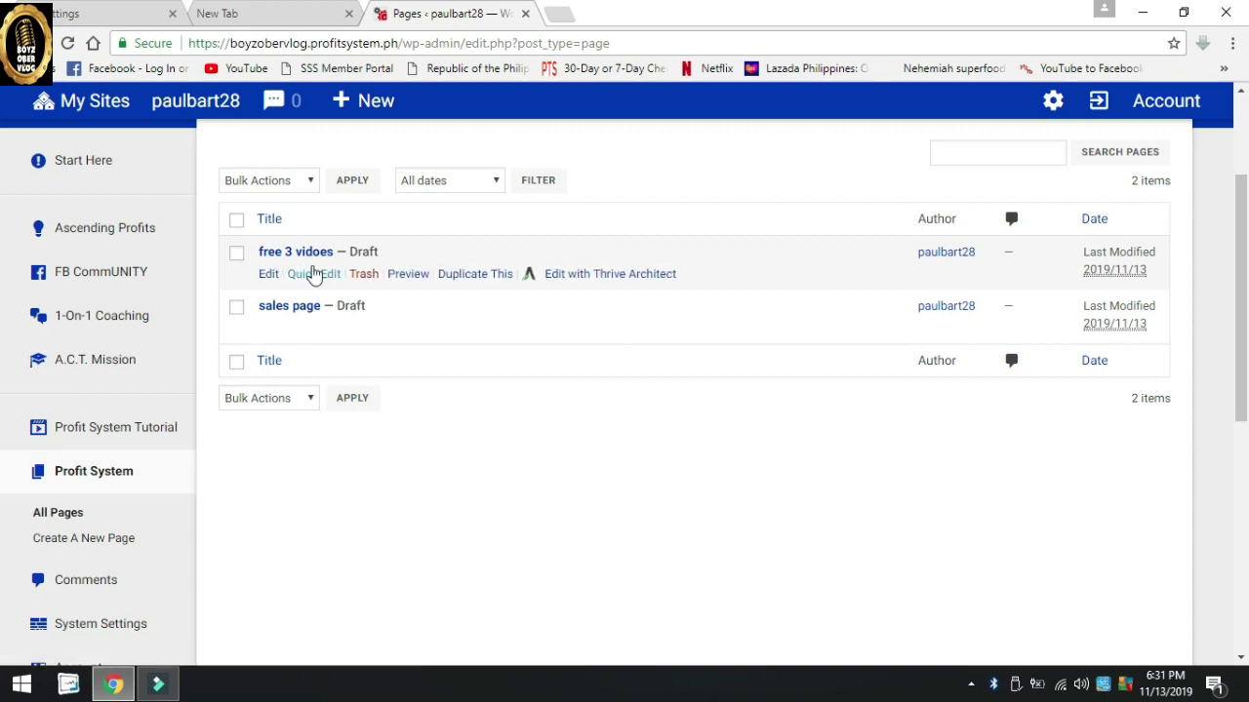
pyautogui.click(304, 313)
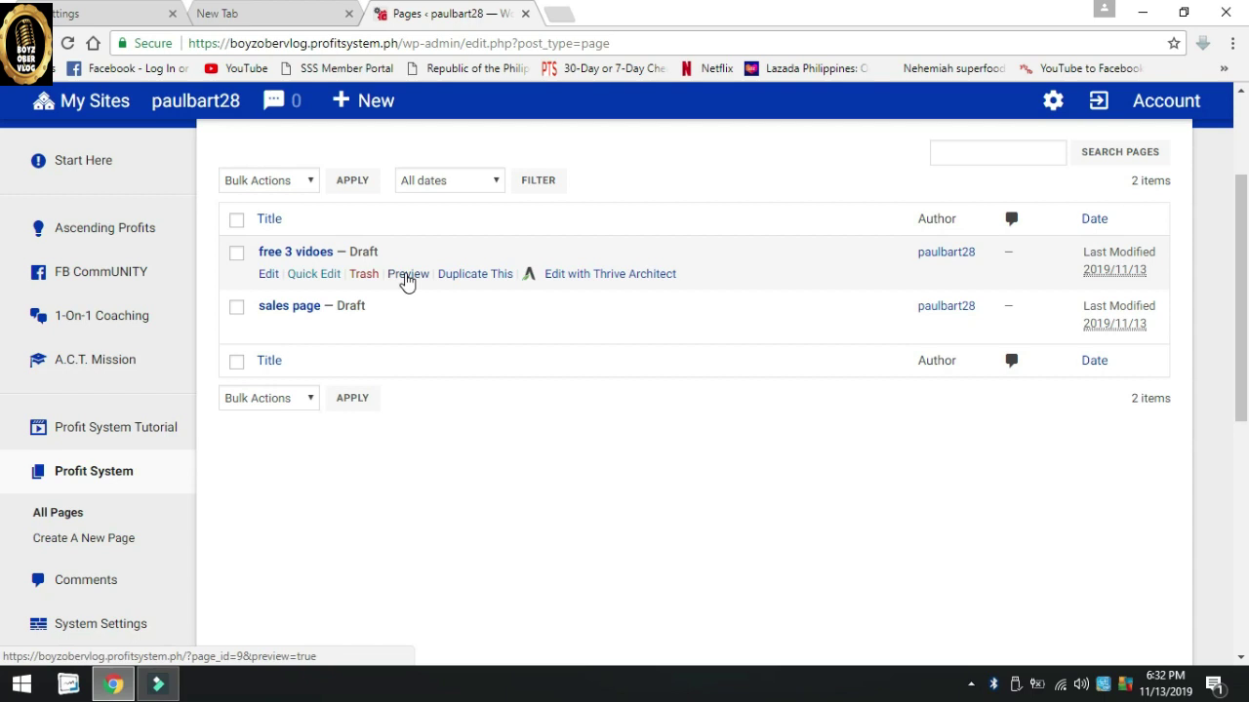
pyautogui.click(972, 686)
# - Preview the 'free 3 vidoes' page and scroll through its content
pyautogui.click(406, 278)
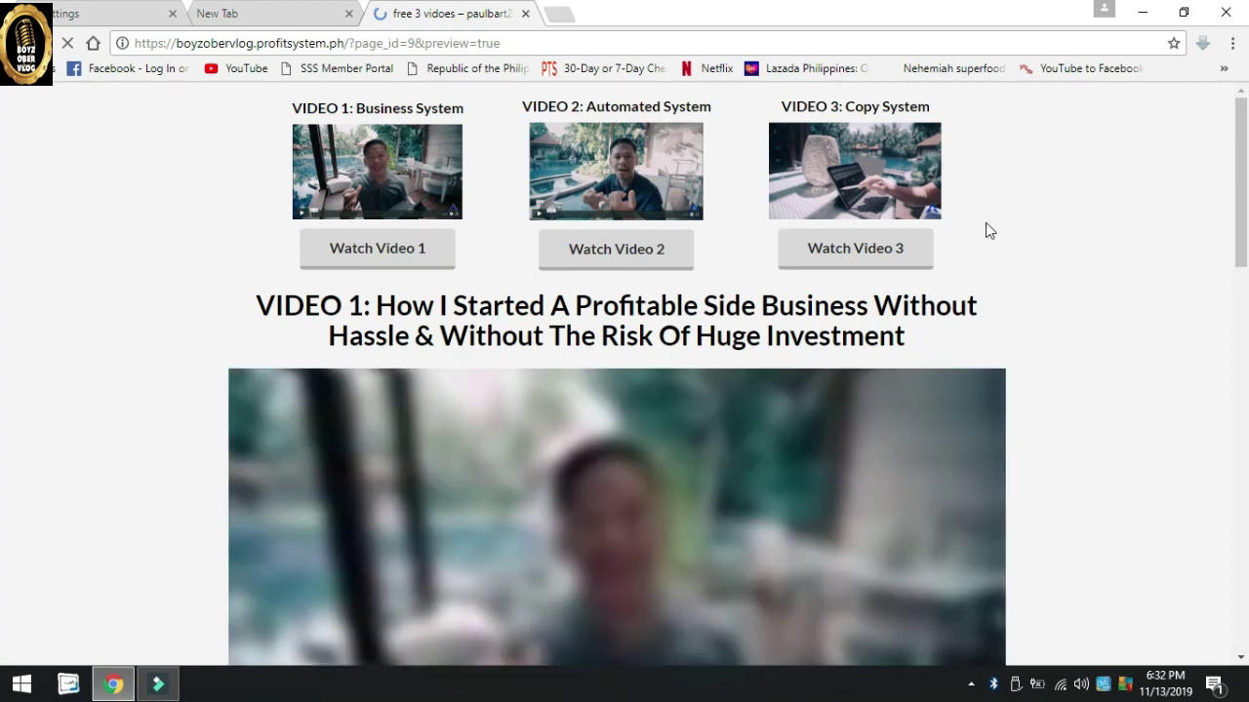
pyautogui.scroll(-3, 986, 230)
pyautogui.scroll(-1, 985, 230)
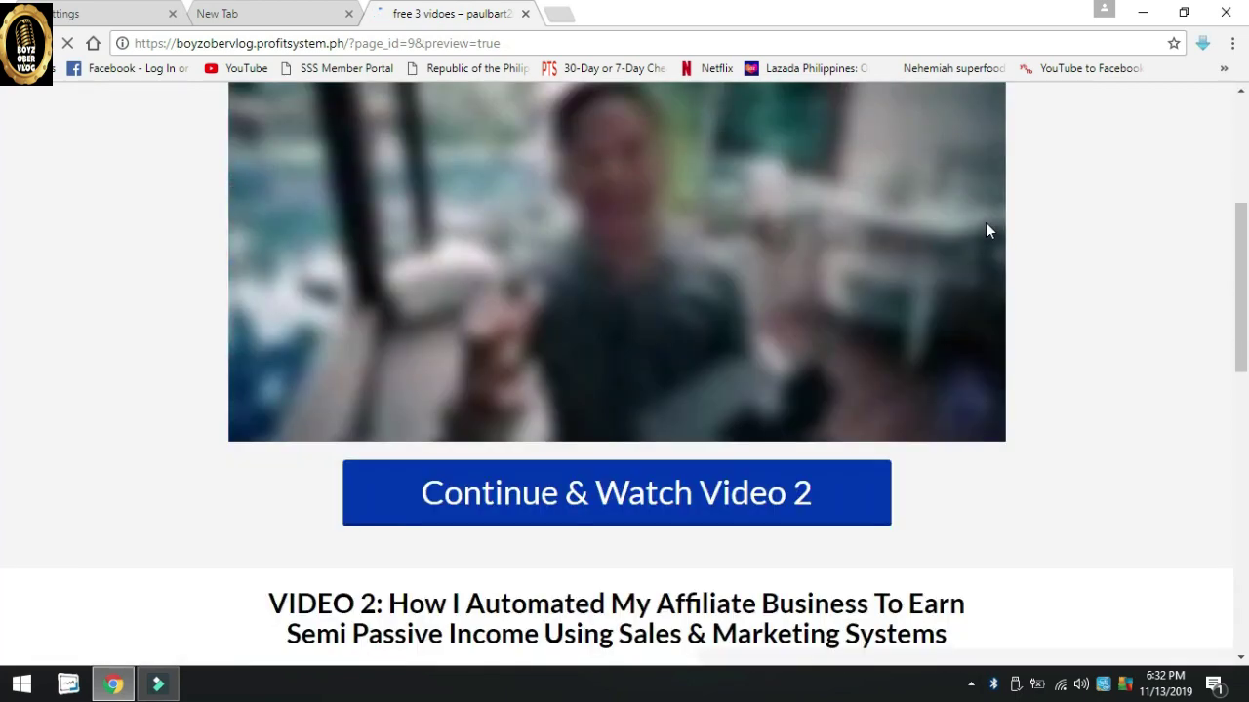
pyautogui.scroll(4, 985, 230)
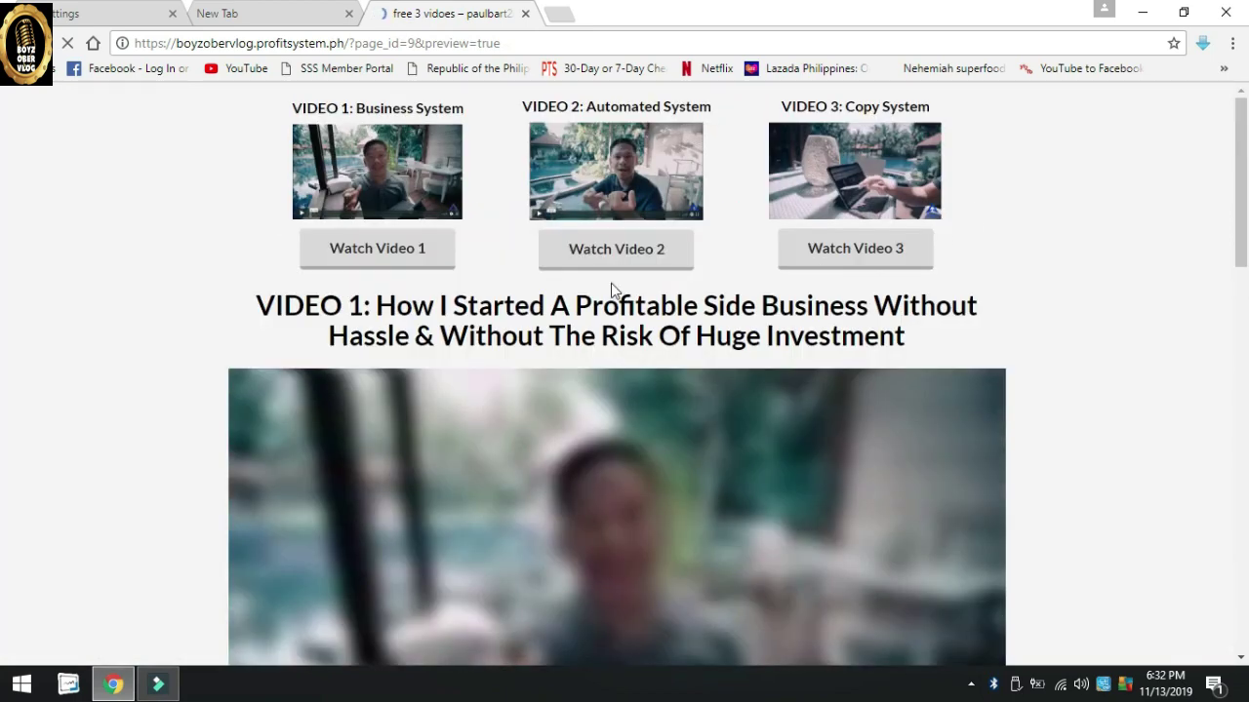
pyautogui.scroll(-1, 610, 283)
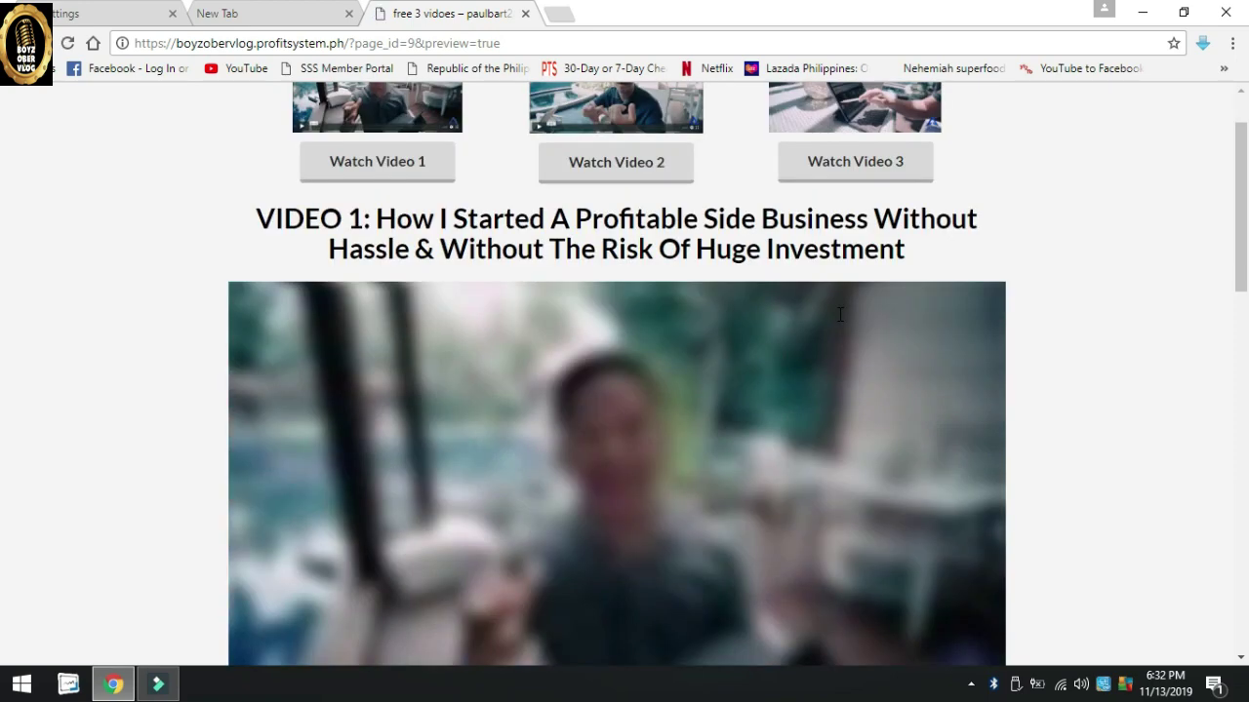
pyautogui.scroll(-1, 838, 313)
pyautogui.scroll(2, 780, 244)
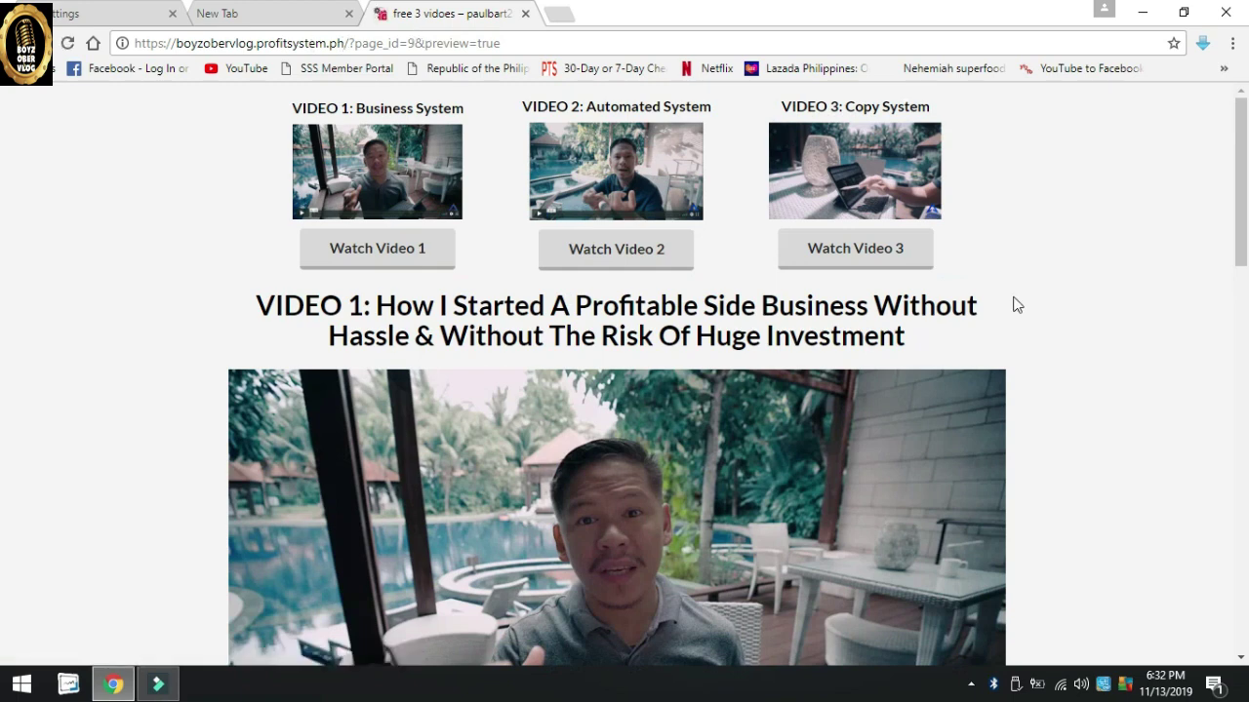
# - Follow the 'Continue & Watch Video 3' button's link into a new tab
pyautogui.scroll(-6, 1015, 305)
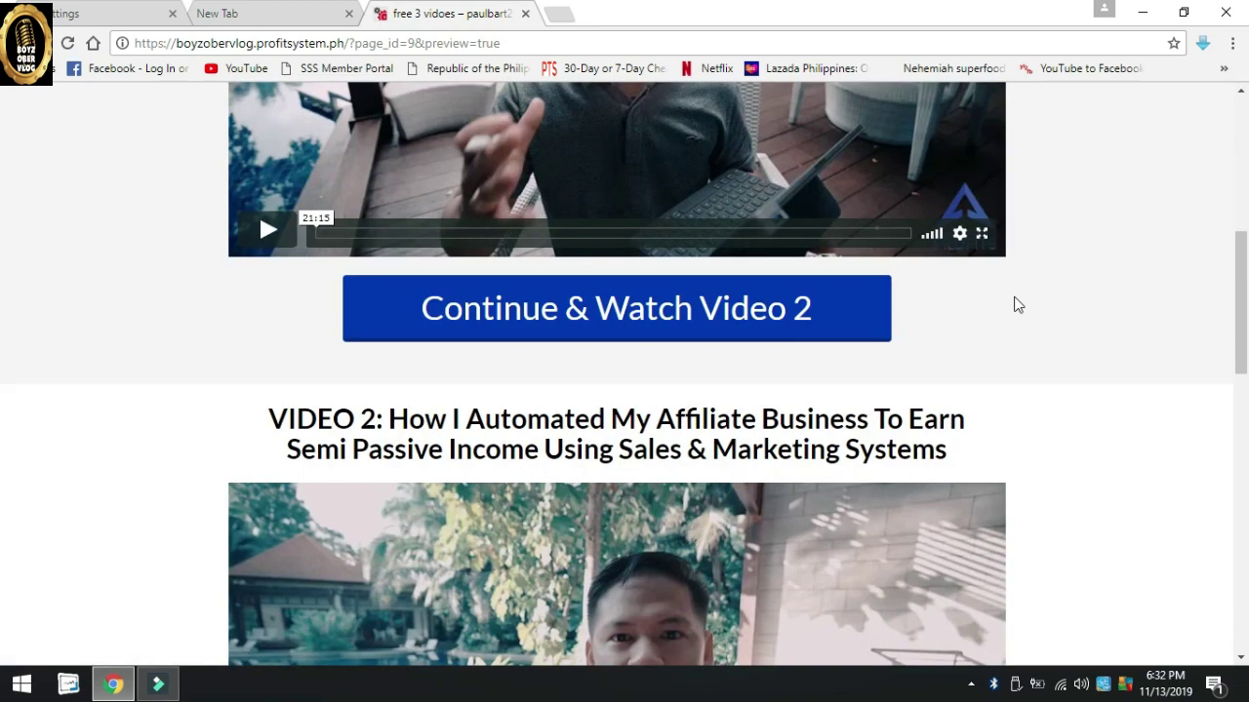
pyautogui.scroll(-3, 1015, 305)
pyautogui.scroll(-3, 1014, 306)
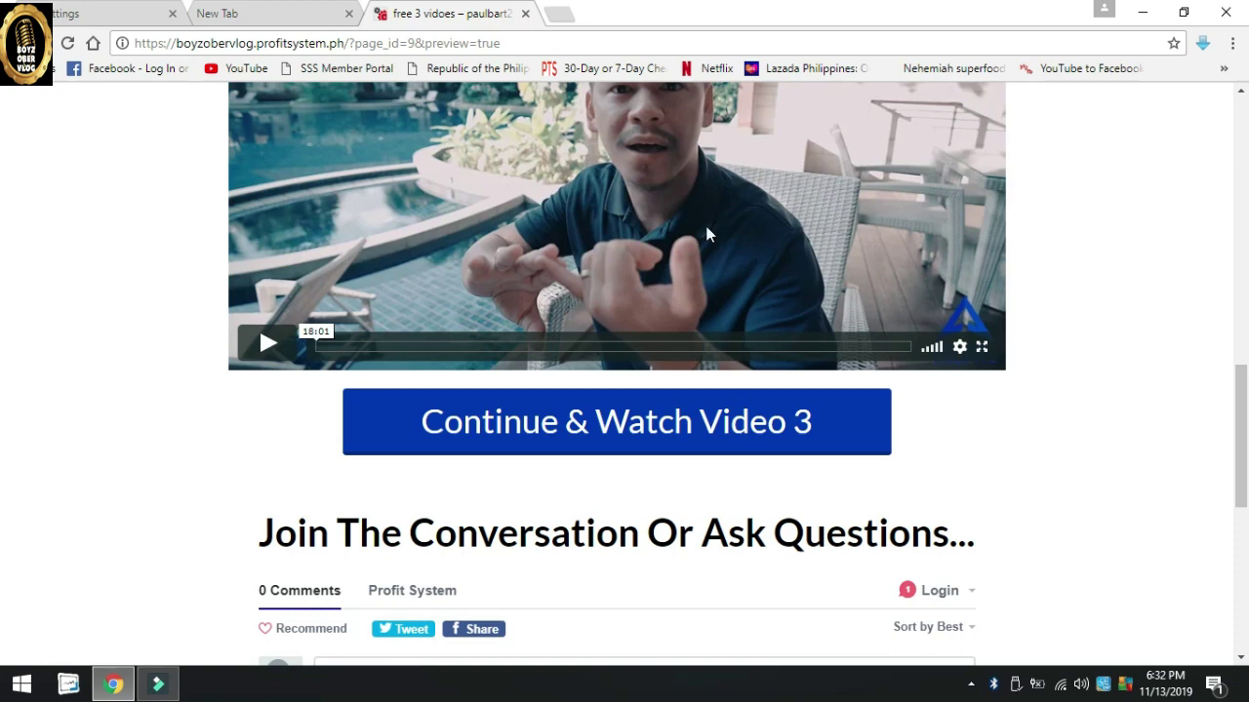
pyautogui.click(590, 435)
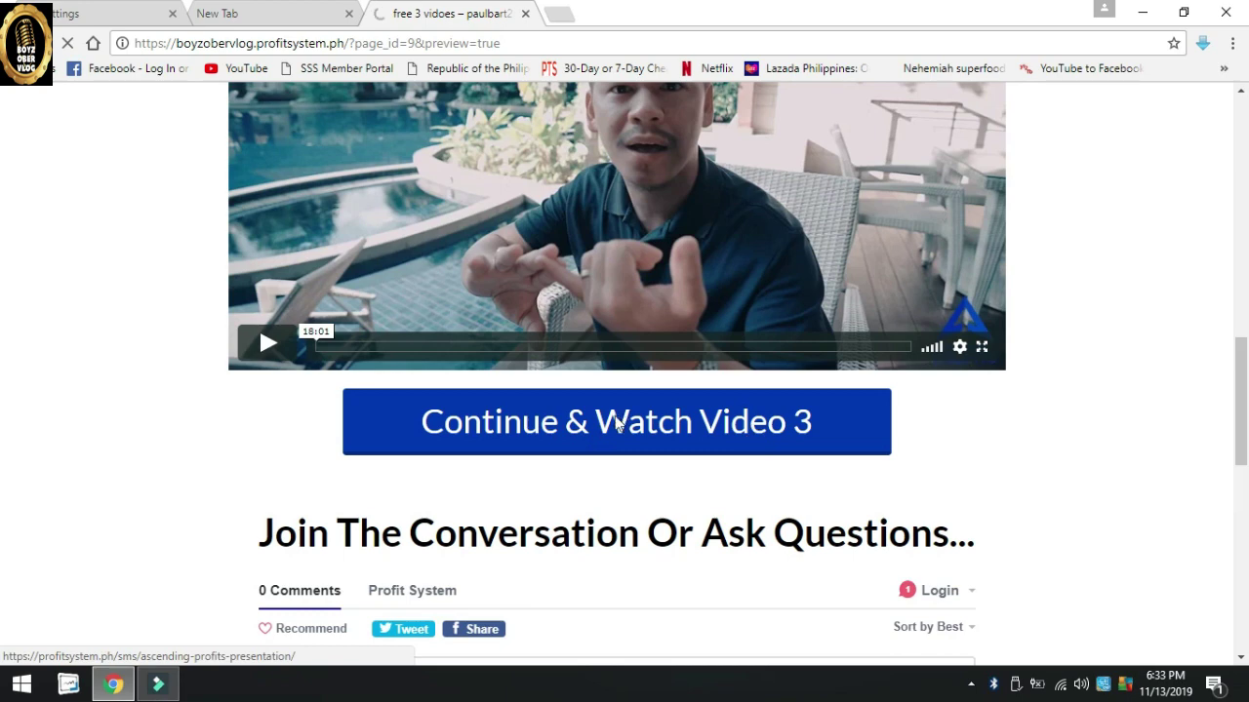
pyautogui.click(625, 391)
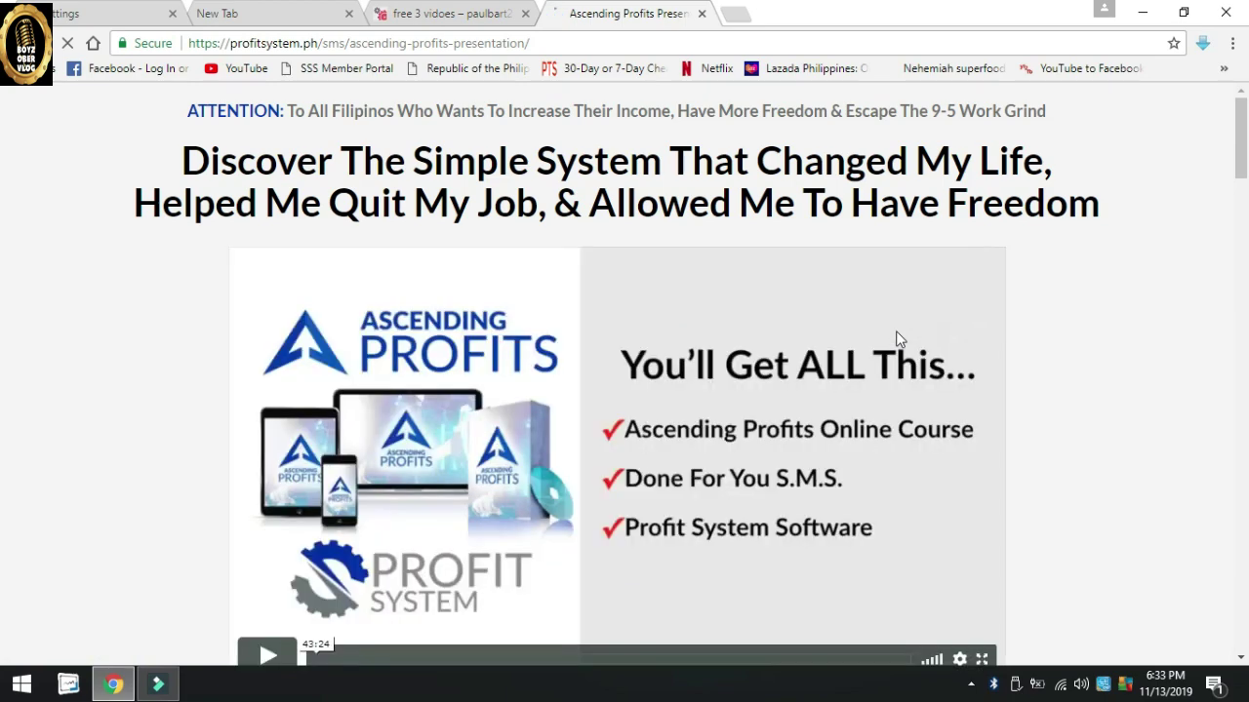
# - Scroll the Ascending Profits presentation down to the FAQ and back to the top
pyautogui.scroll(-5, 895, 332)
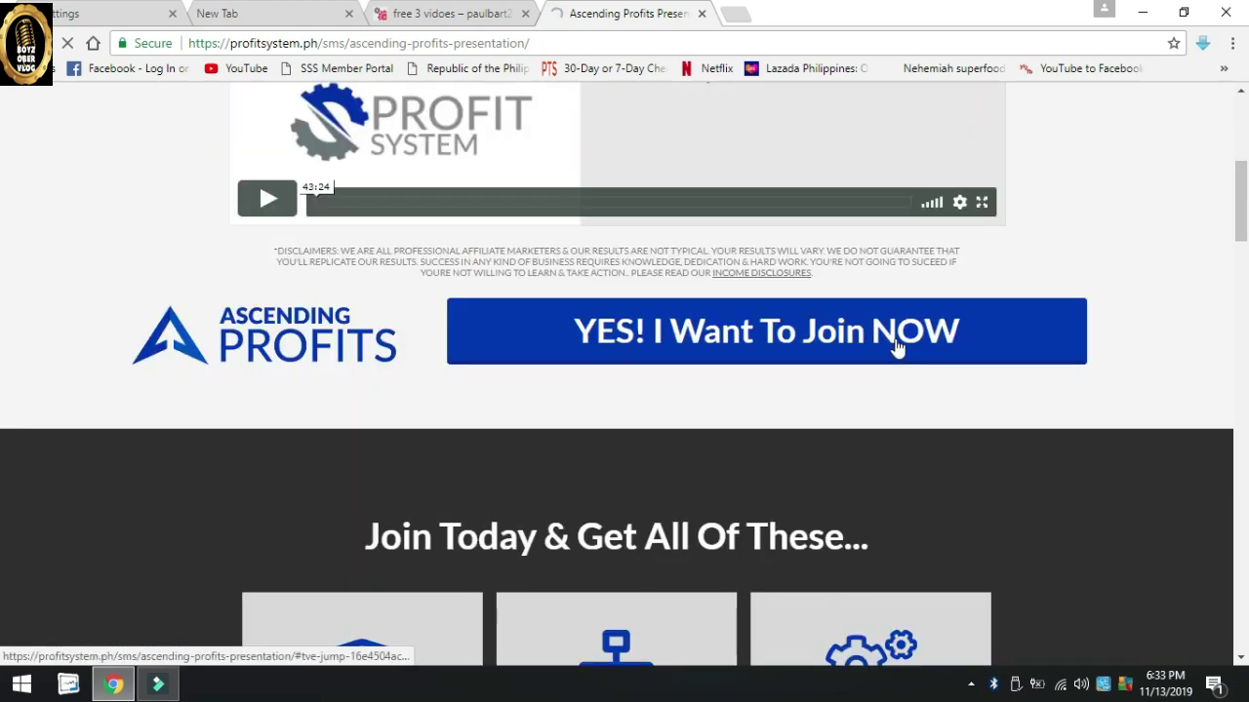
pyautogui.scroll(-3, 897, 347)
pyautogui.scroll(-3, 895, 341)
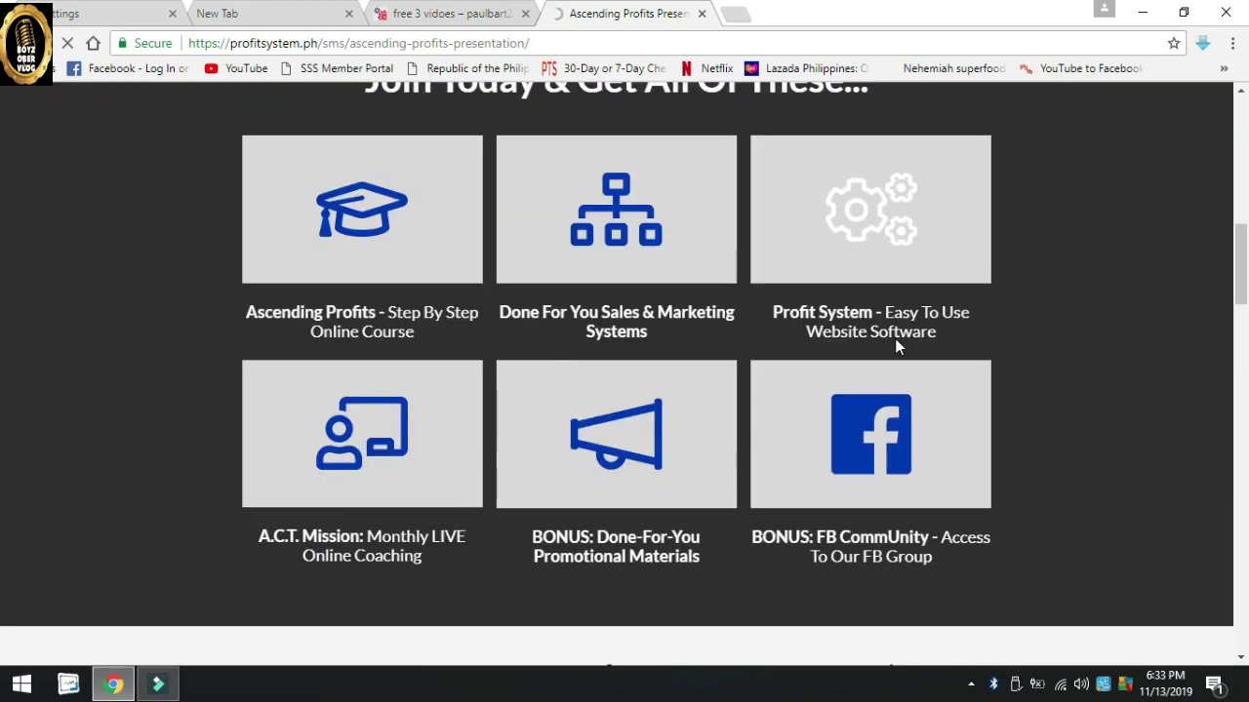
pyautogui.scroll(-2, 896, 338)
pyautogui.scroll(-6, 897, 338)
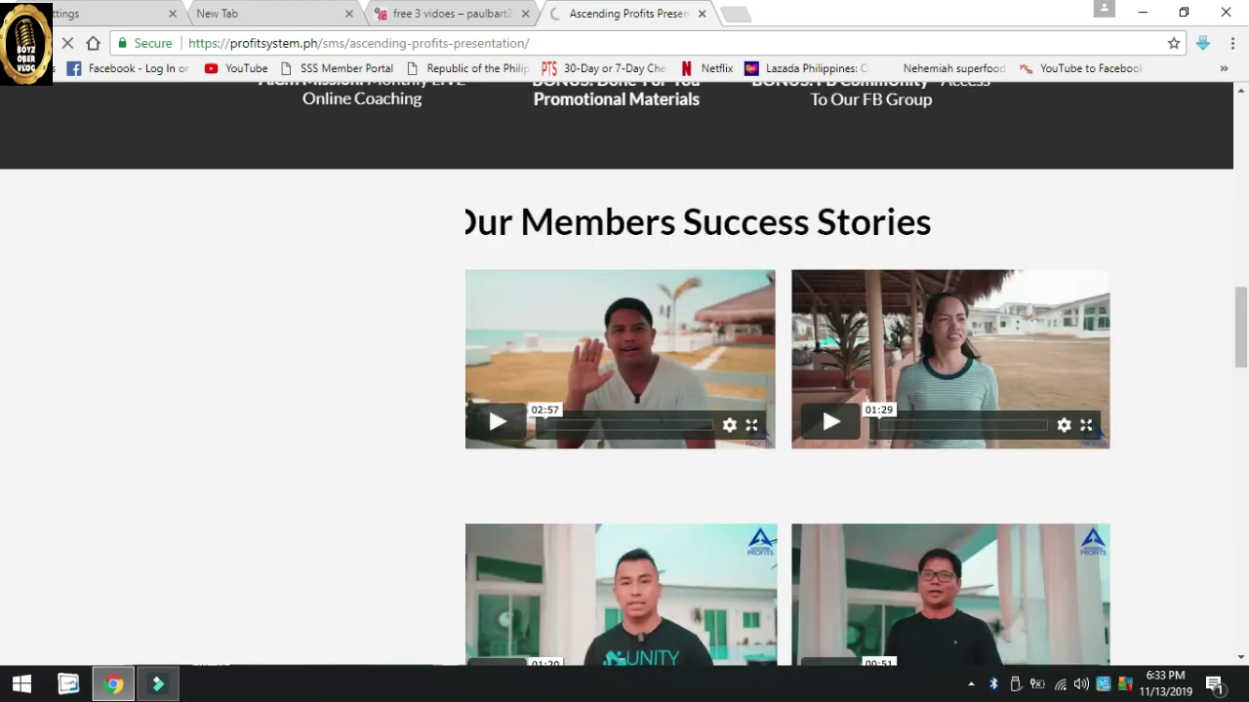
pyautogui.scroll(-3, 896, 338)
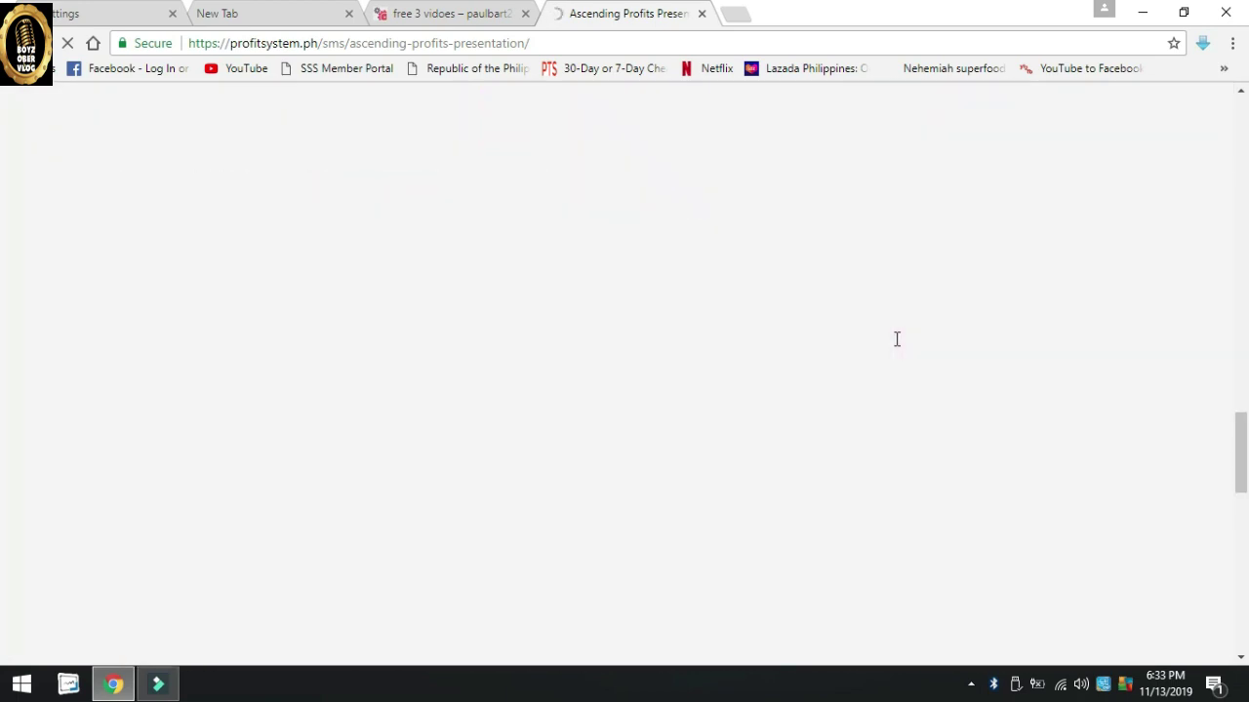
pyautogui.scroll(-5, 896, 338)
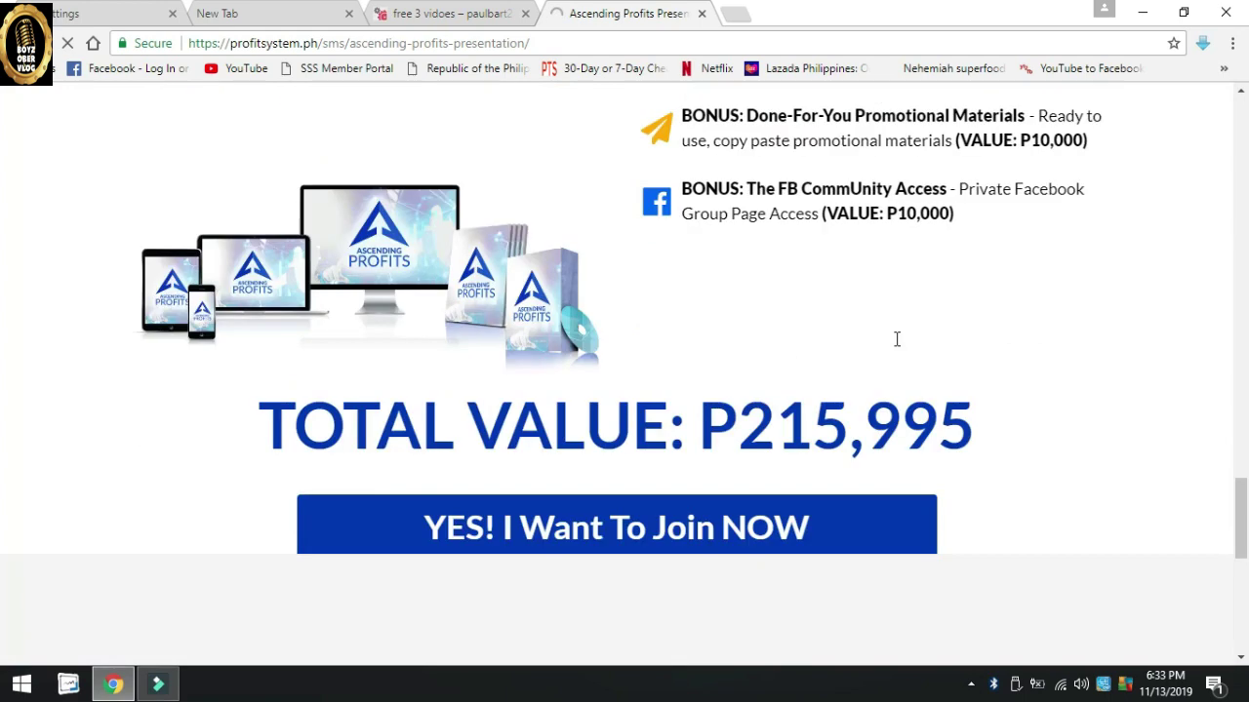
pyautogui.scroll(-3, 897, 338)
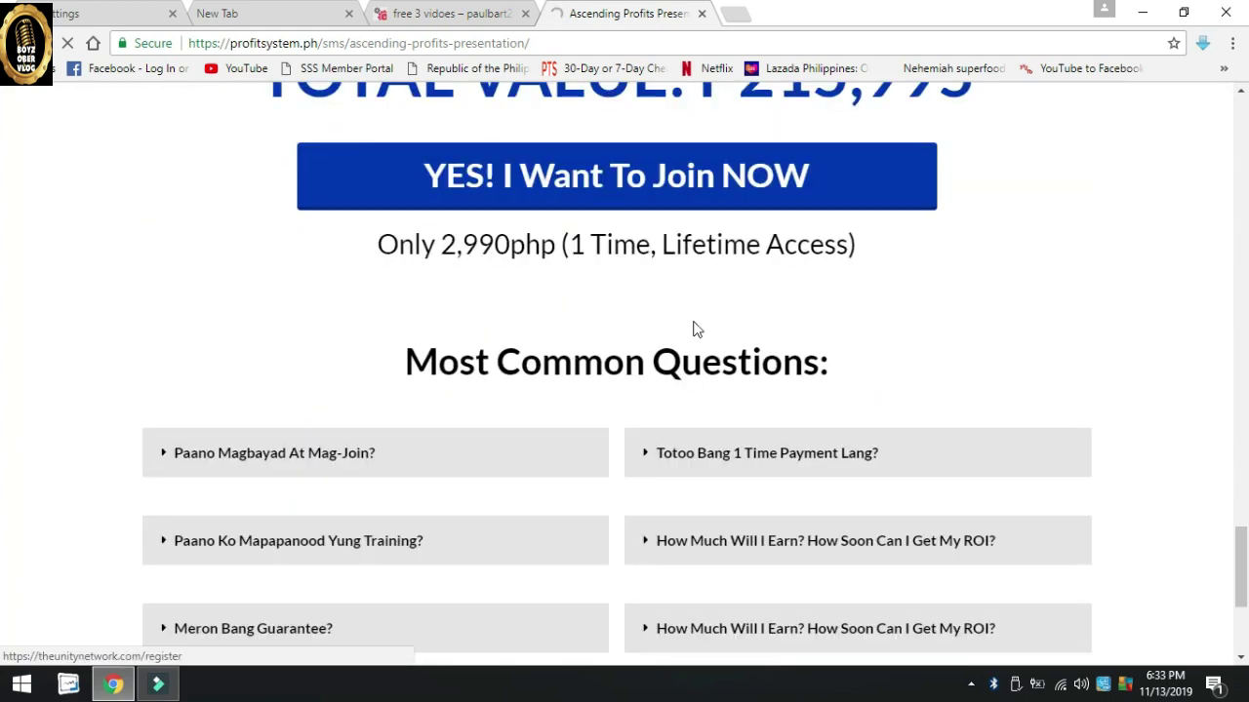
pyautogui.scroll(3, 695, 330)
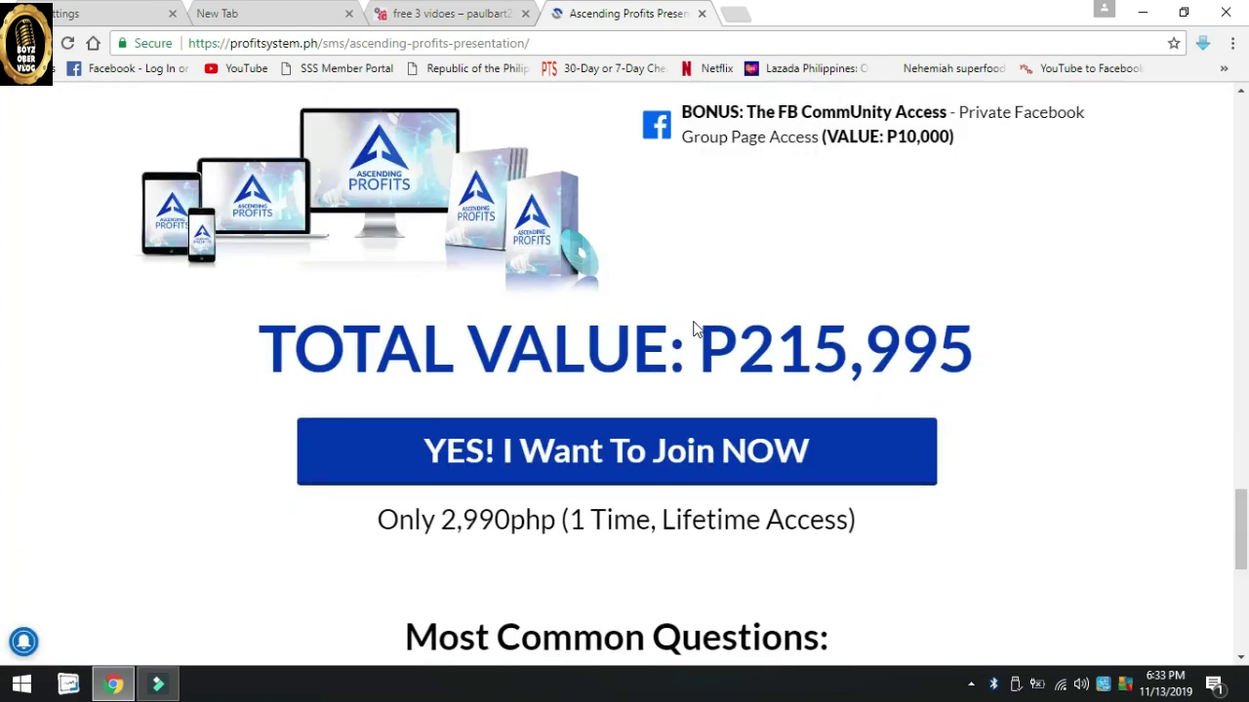
pyautogui.scroll(10, 695, 330)
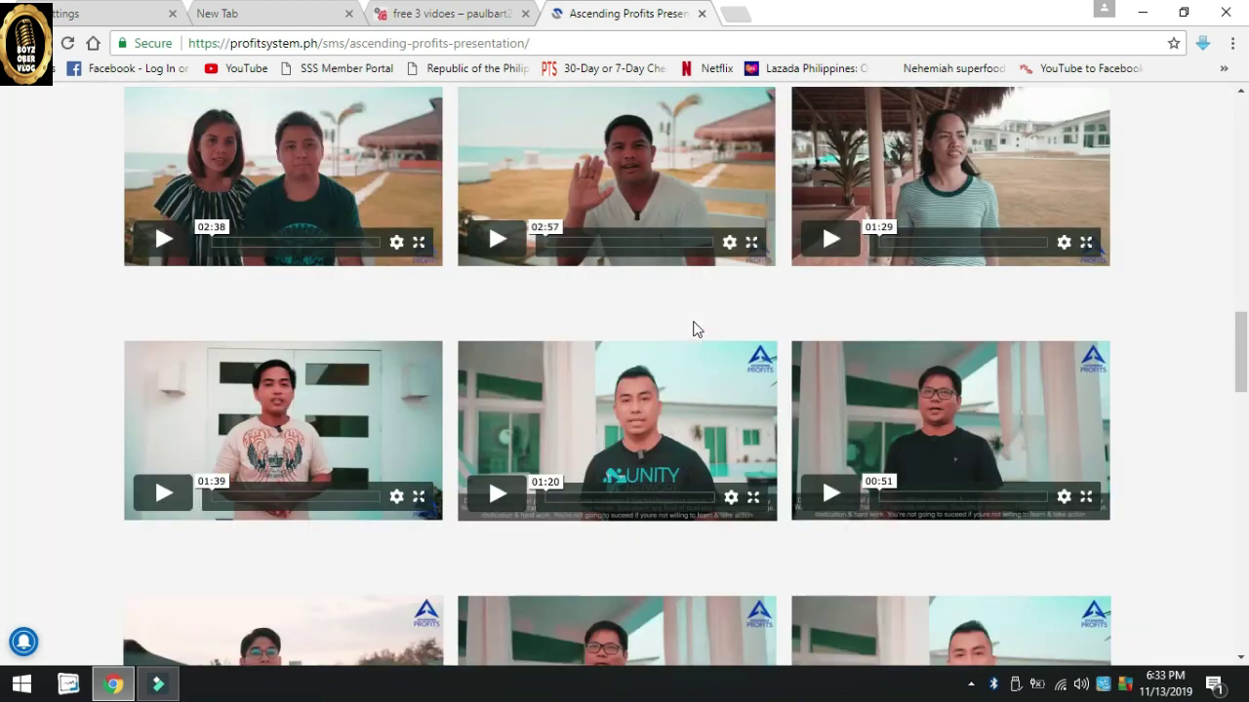
pyautogui.scroll(5, 695, 330)
pyautogui.scroll(4, 693, 328)
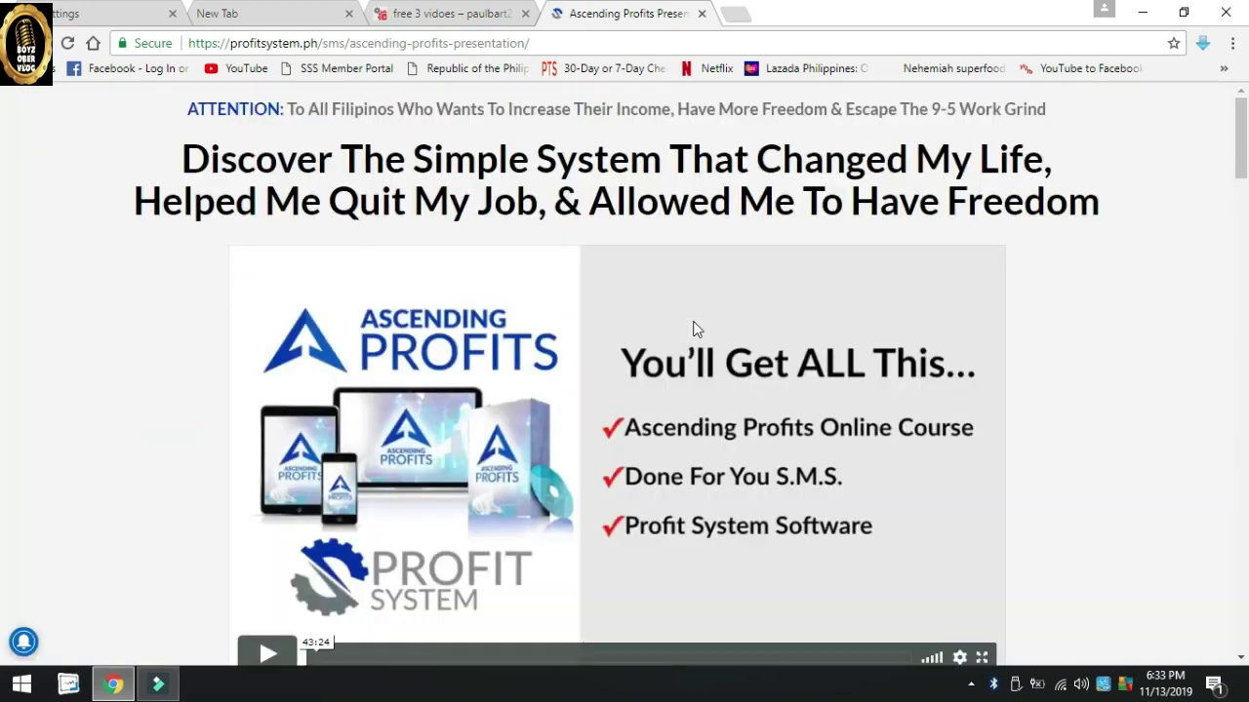
pyautogui.scroll(-2, 693, 329)
pyautogui.scroll(2, 707, 147)
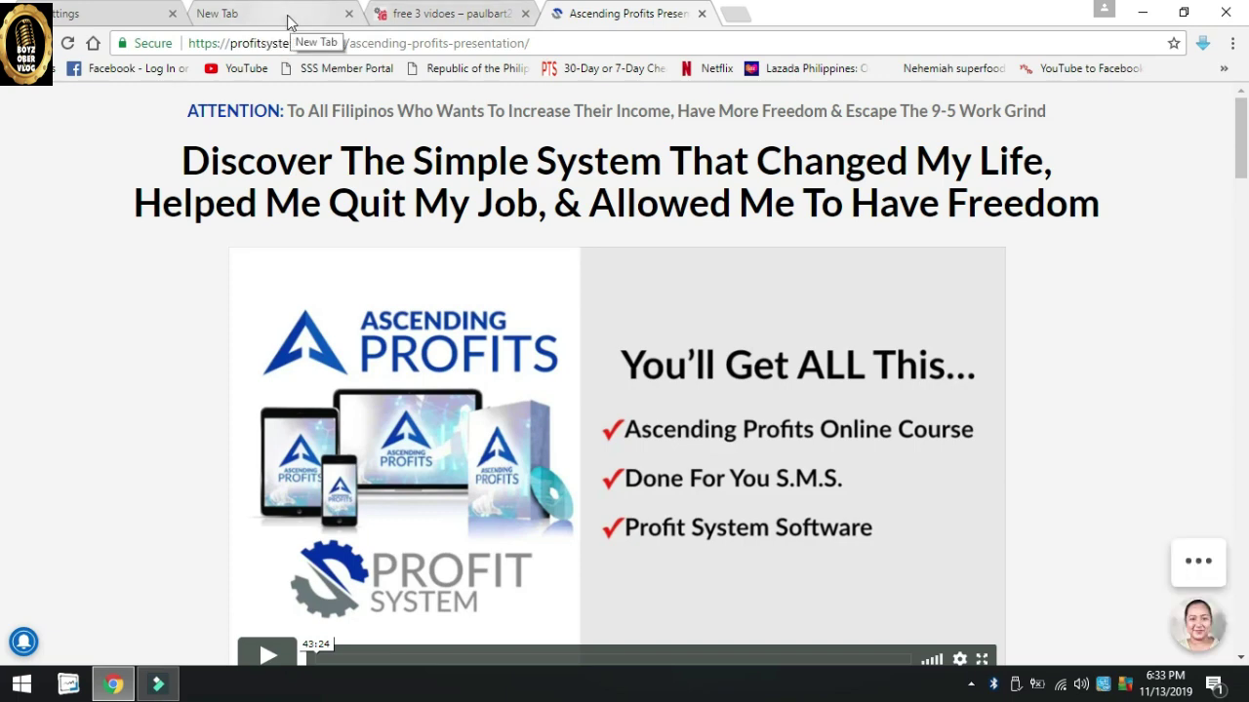
# - Return to the wp-admin dashboard and go to Done For You S.M.S. from the sidebar
pyautogui.click(287, 21)
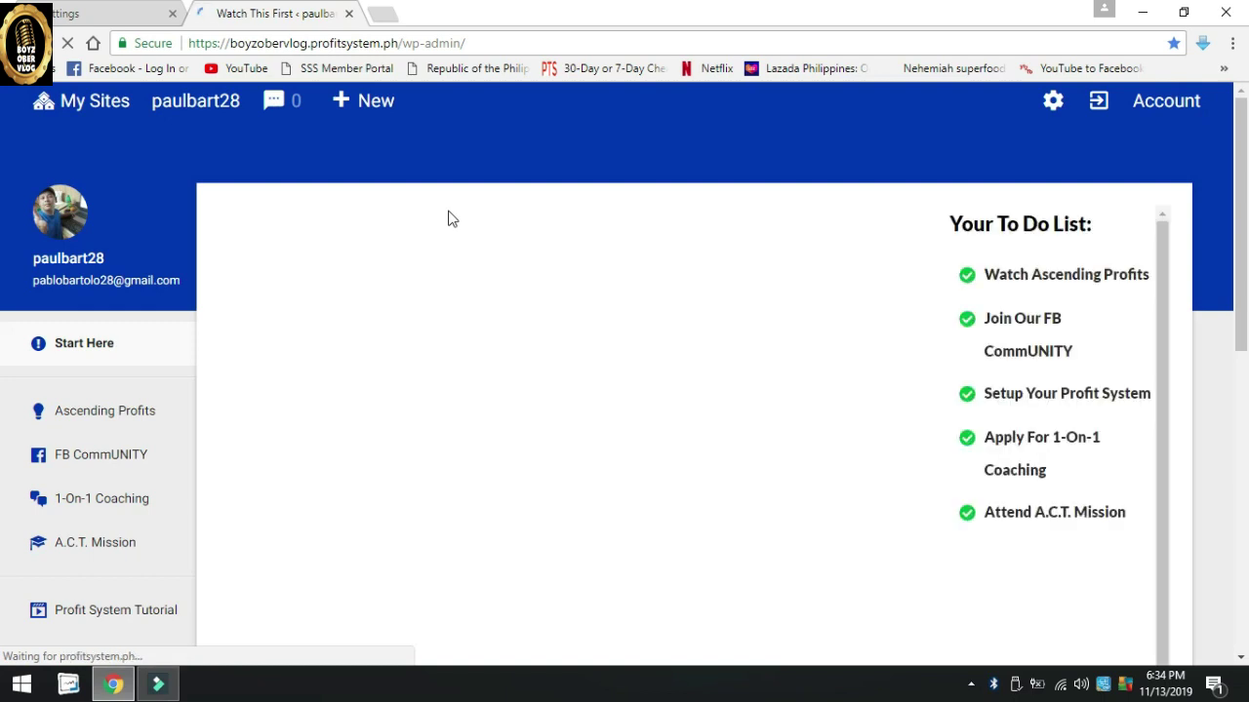
pyautogui.scroll(-1, 447, 211)
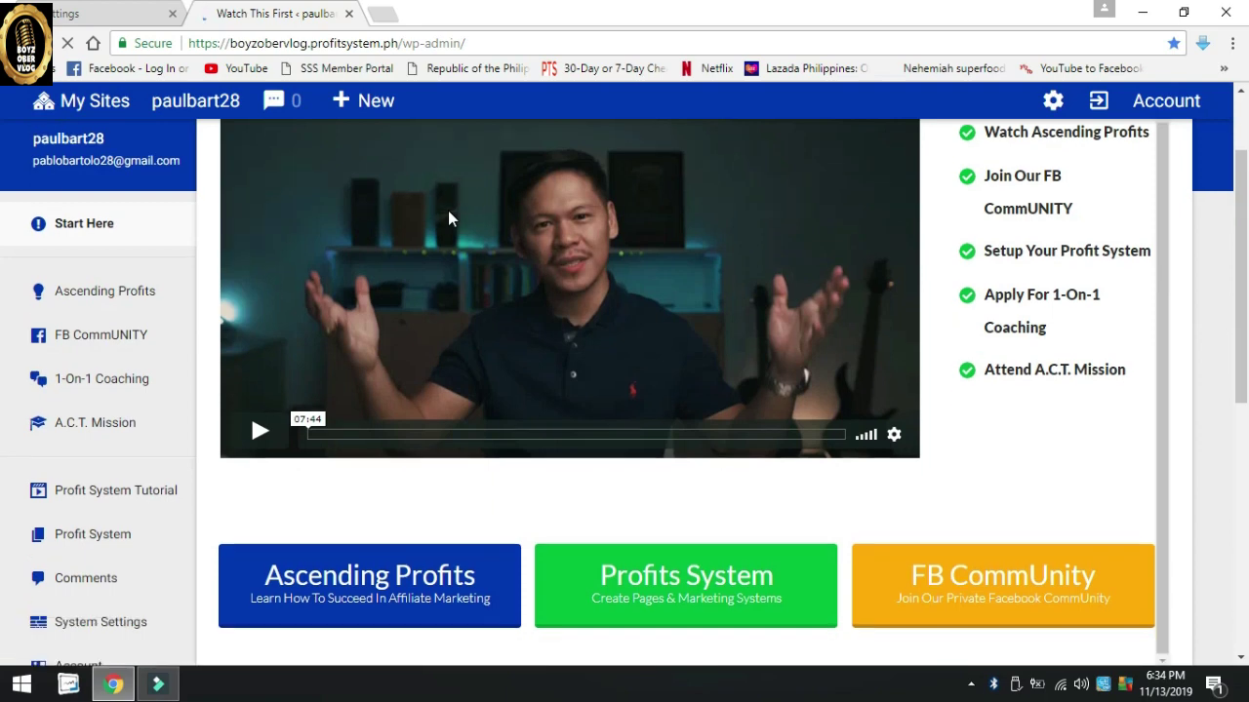
pyautogui.scroll(-3, 448, 219)
pyautogui.scroll(-4, 200, 322)
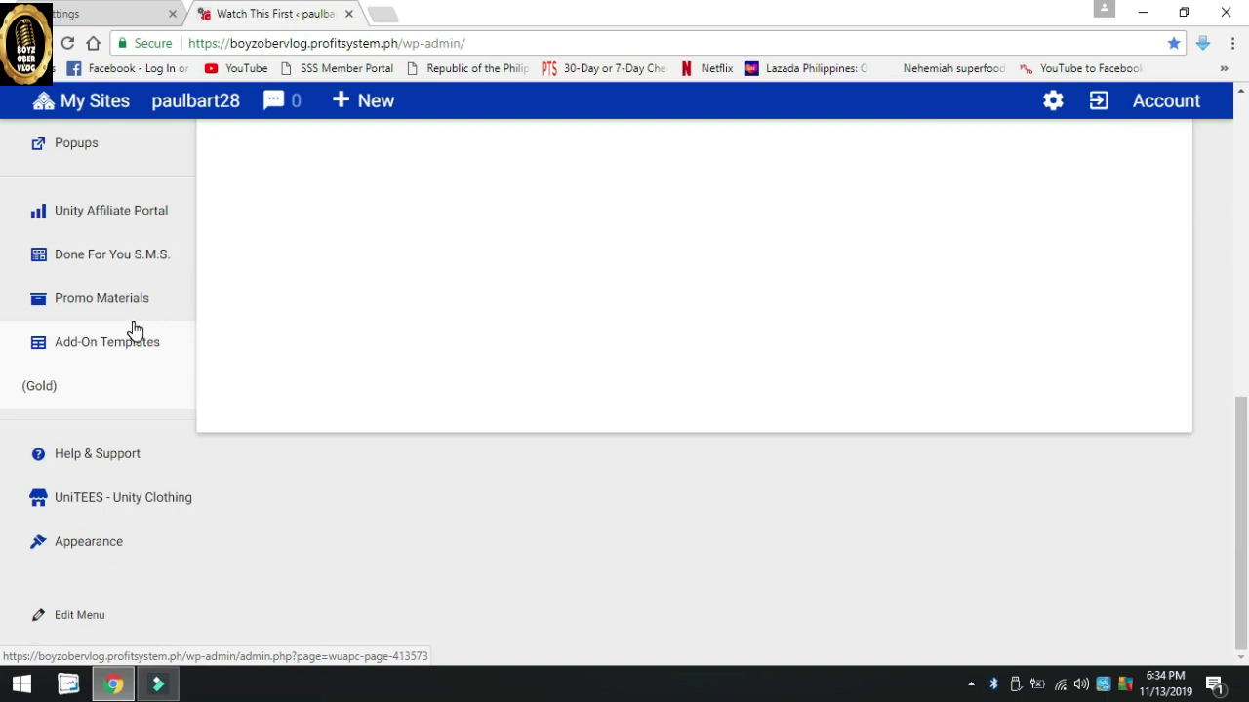
pyautogui.scroll(3, 134, 330)
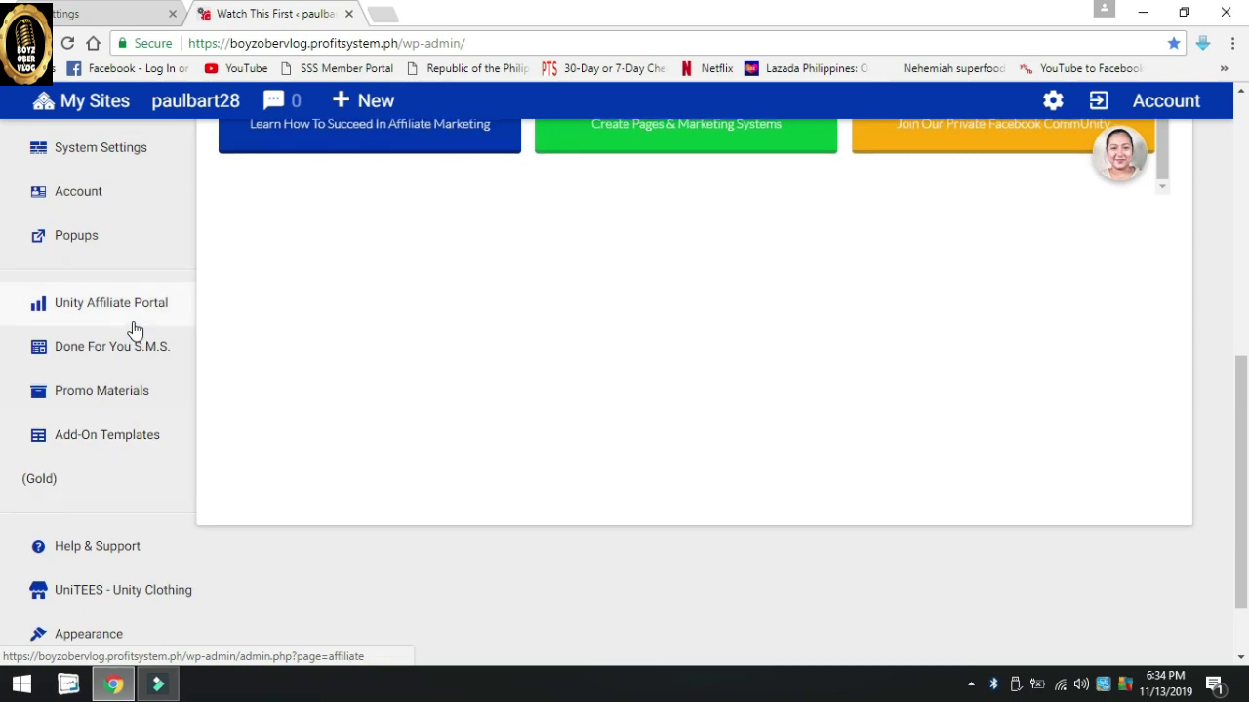
pyautogui.scroll(1, 135, 332)
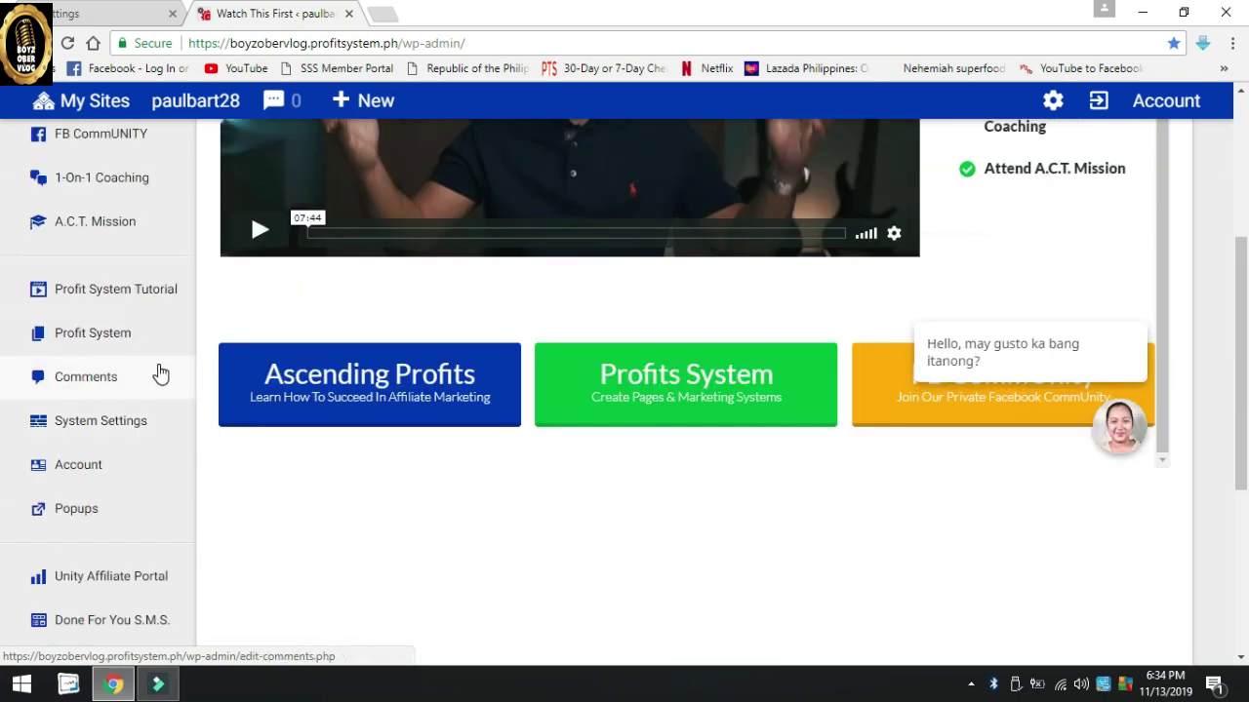
pyautogui.scroll(-1, 161, 374)
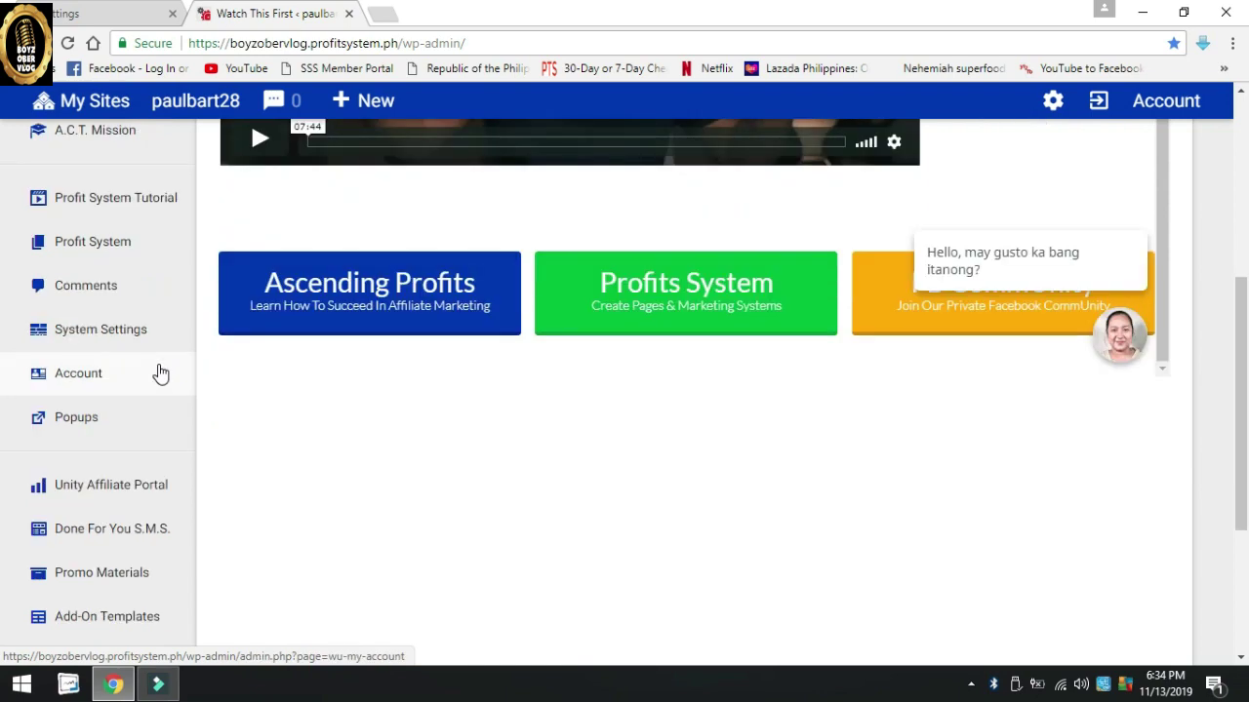
pyautogui.scroll(-1, 158, 371)
pyautogui.scroll(1, 158, 370)
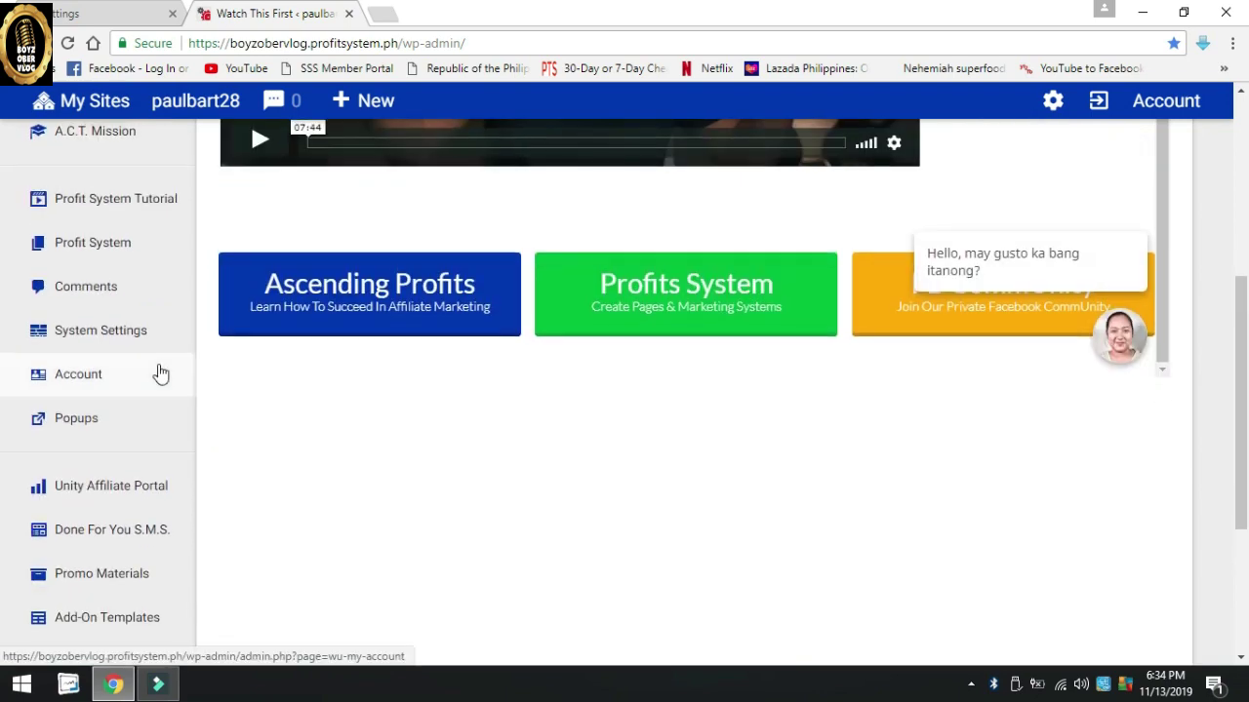
pyautogui.scroll(2, 161, 374)
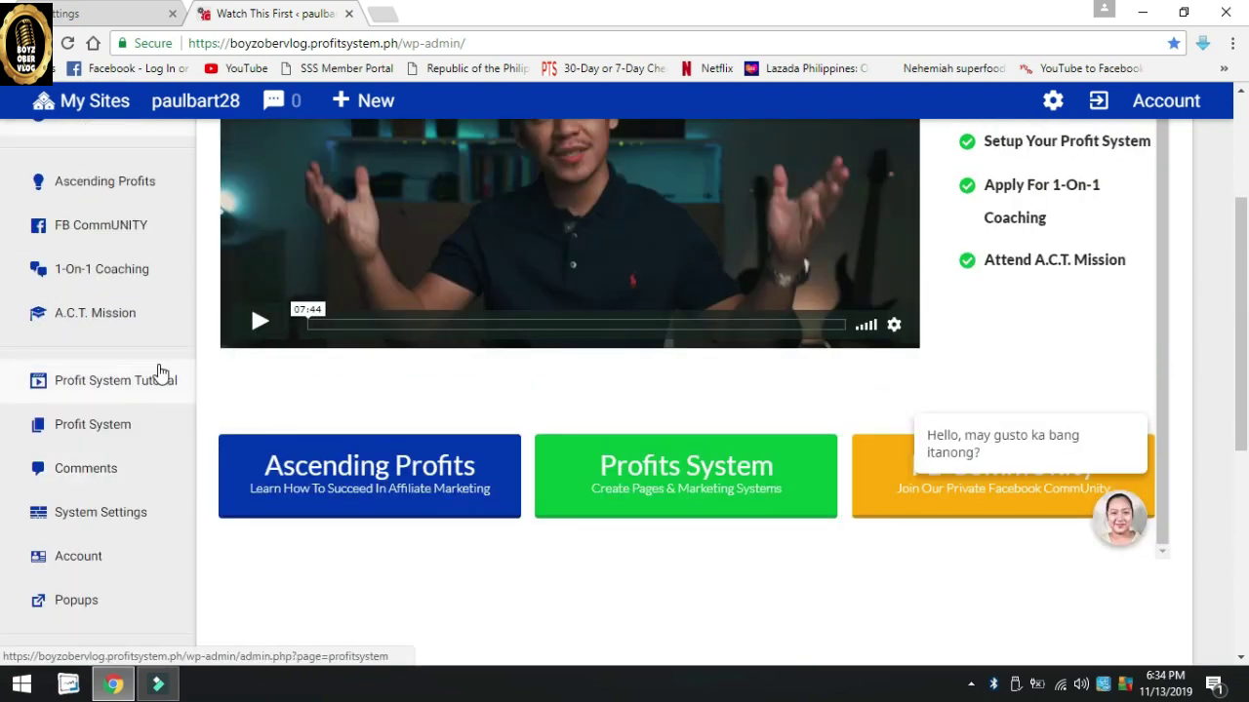
pyautogui.scroll(-2, 161, 375)
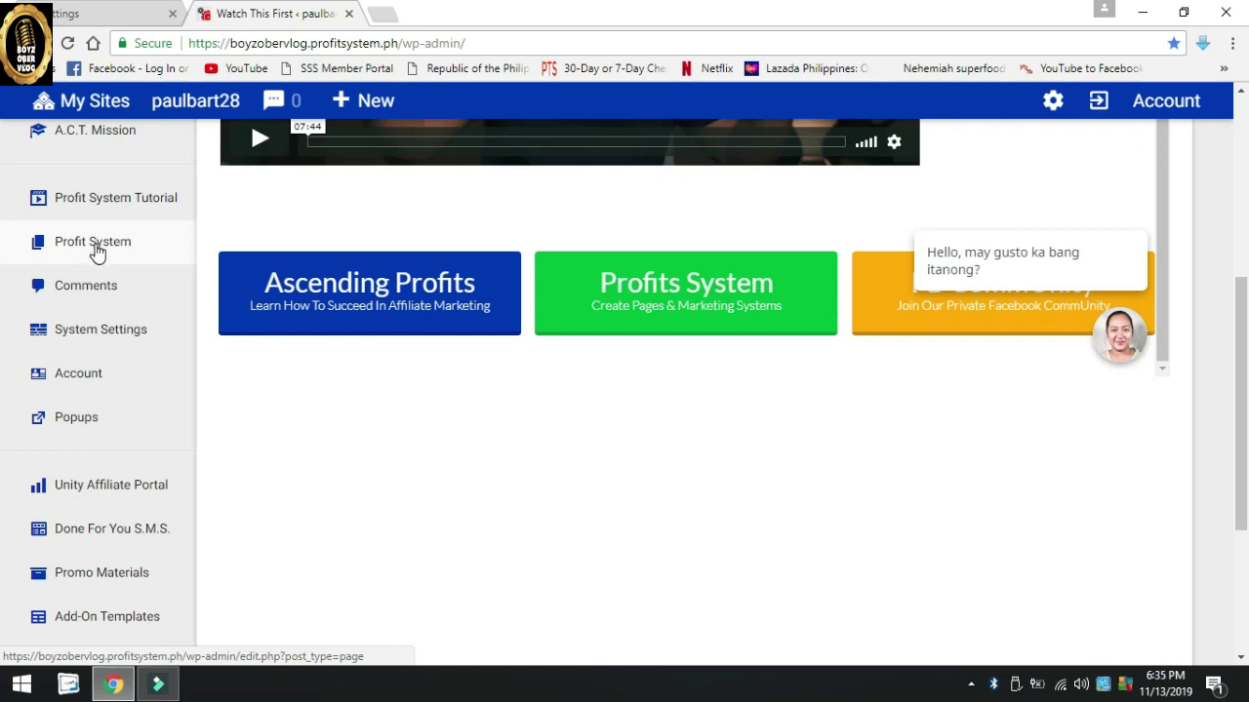
pyautogui.click(110, 540)
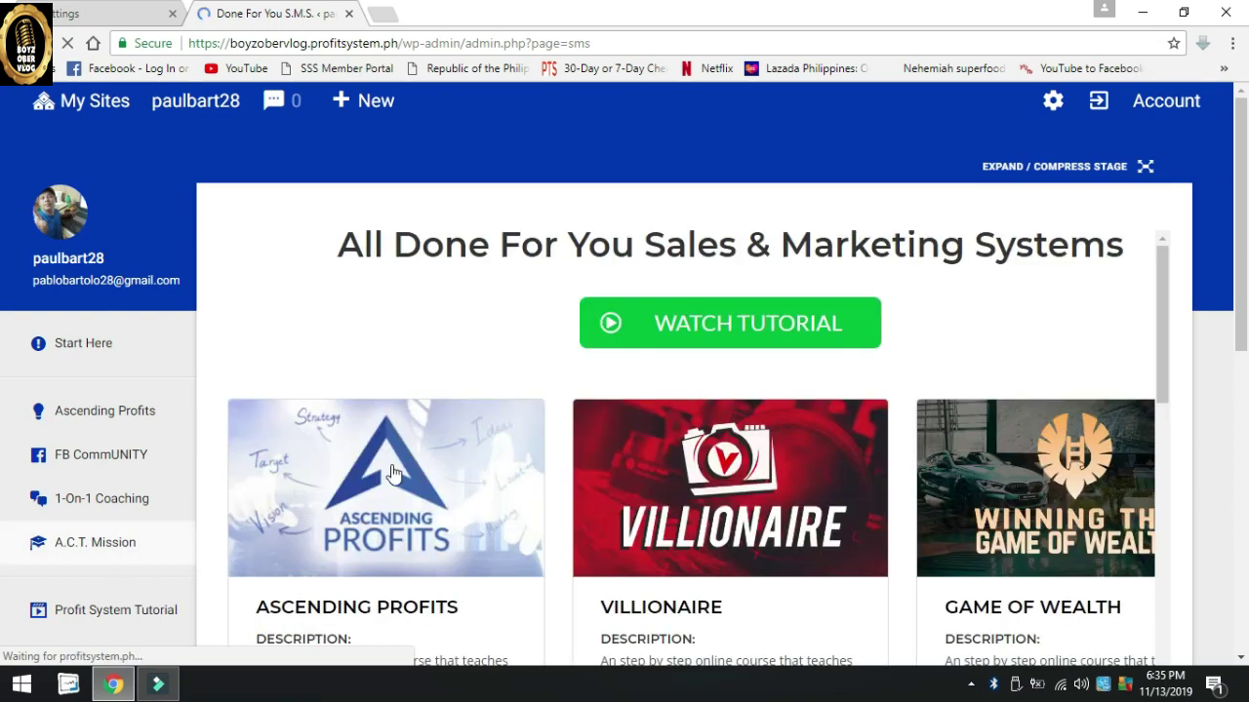
# - Download the Ascending Profits system files from its card in the Done For You catalogue
pyautogui.scroll(-10, 392, 473)
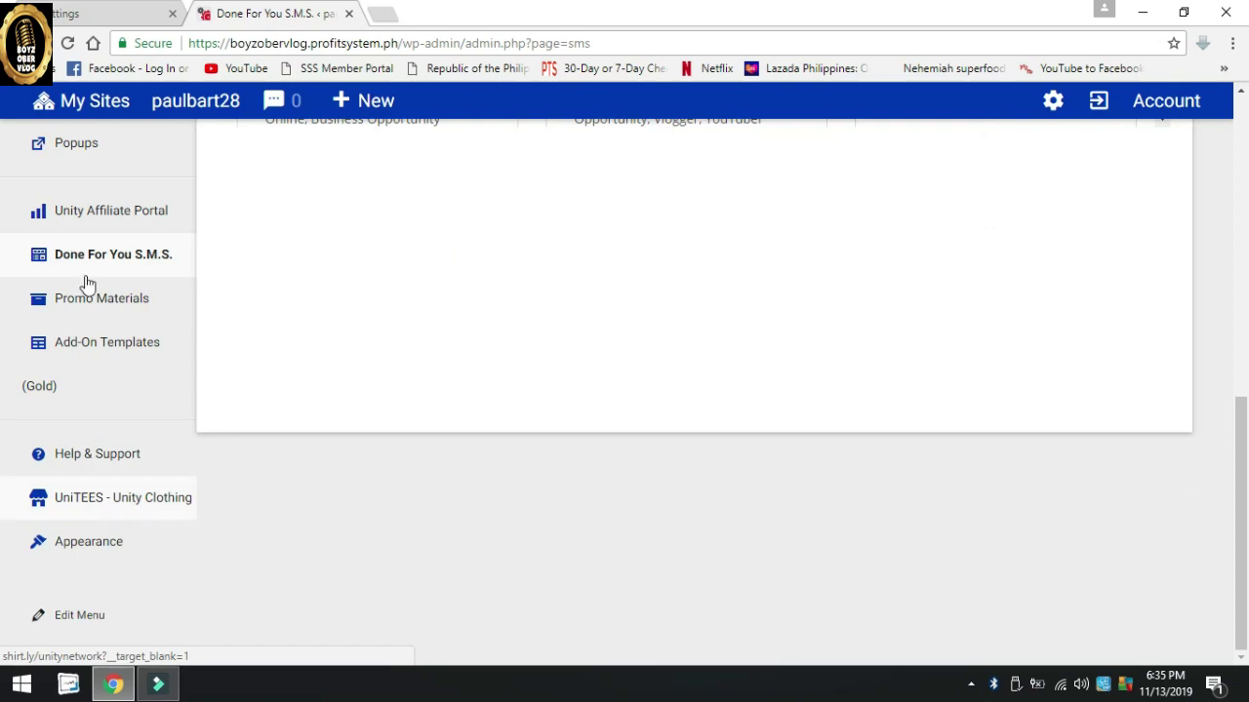
pyautogui.scroll(2, 97, 269)
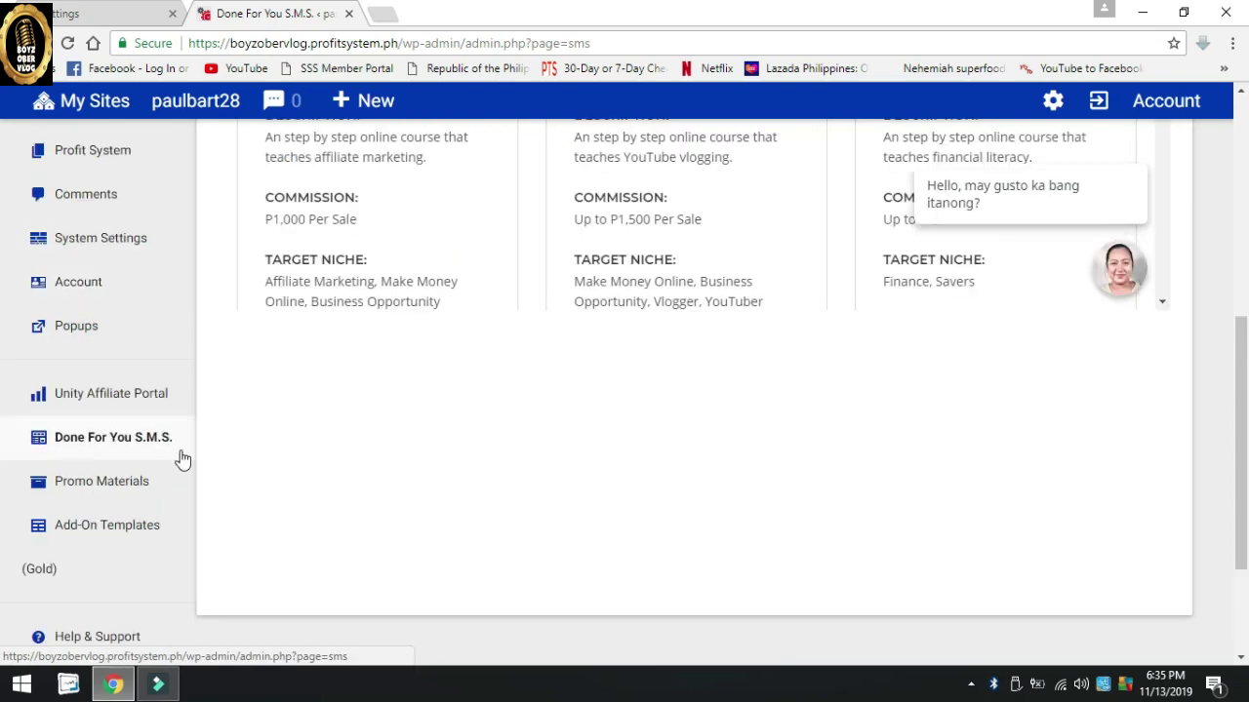
pyautogui.scroll(3, 518, 432)
pyautogui.scroll(1, 520, 432)
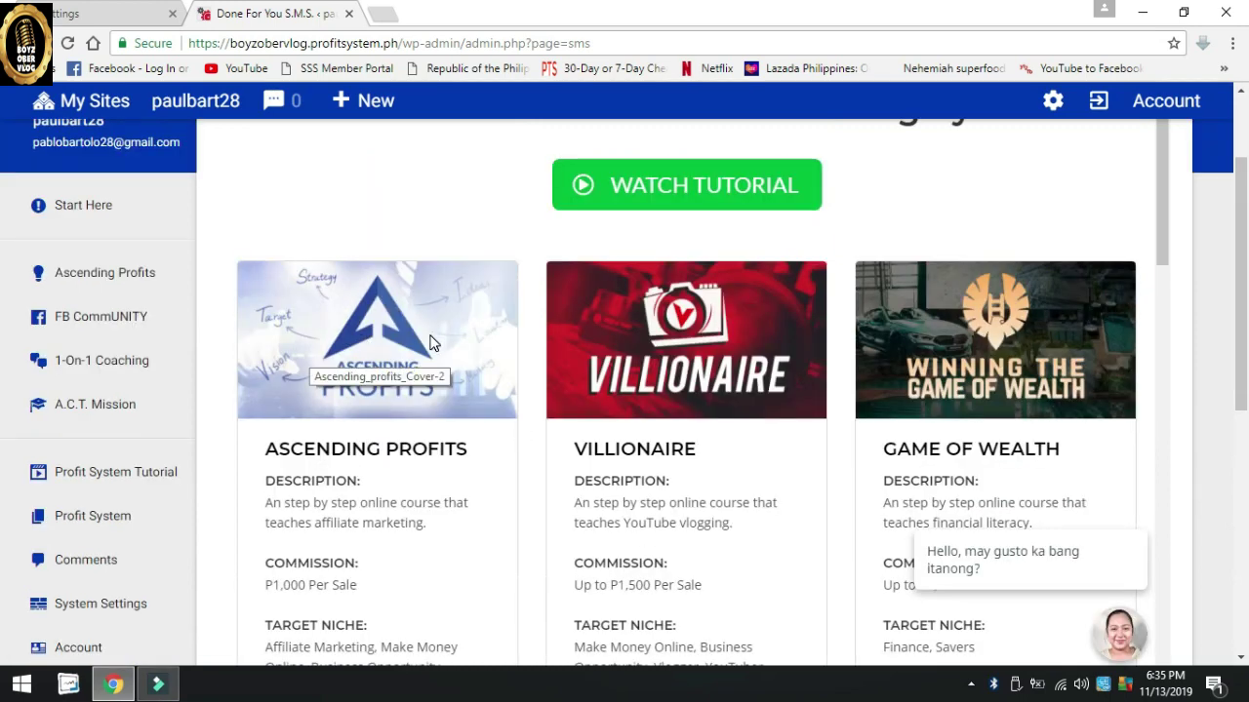
pyautogui.scroll(-4, 433, 343)
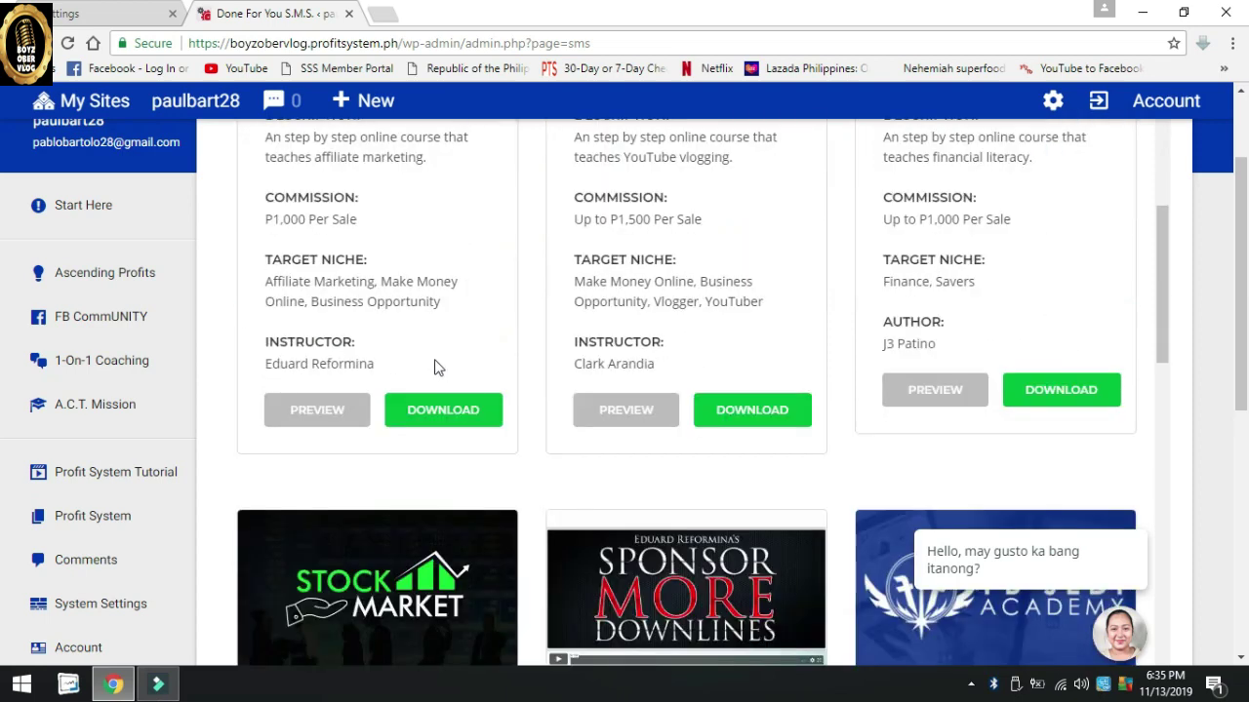
pyautogui.click(440, 417)
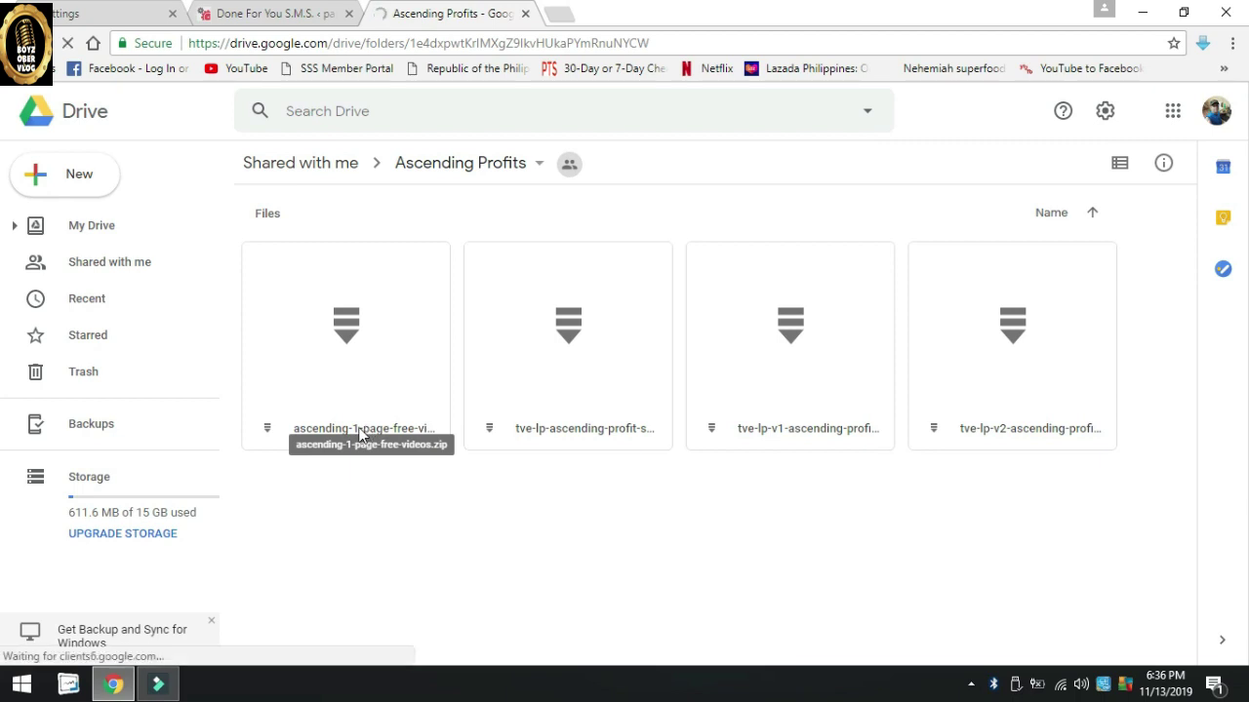
# - Download ascending-1-page-free-videos.zip through the file's context menu in Google Drive
pyautogui.click(341, 353)
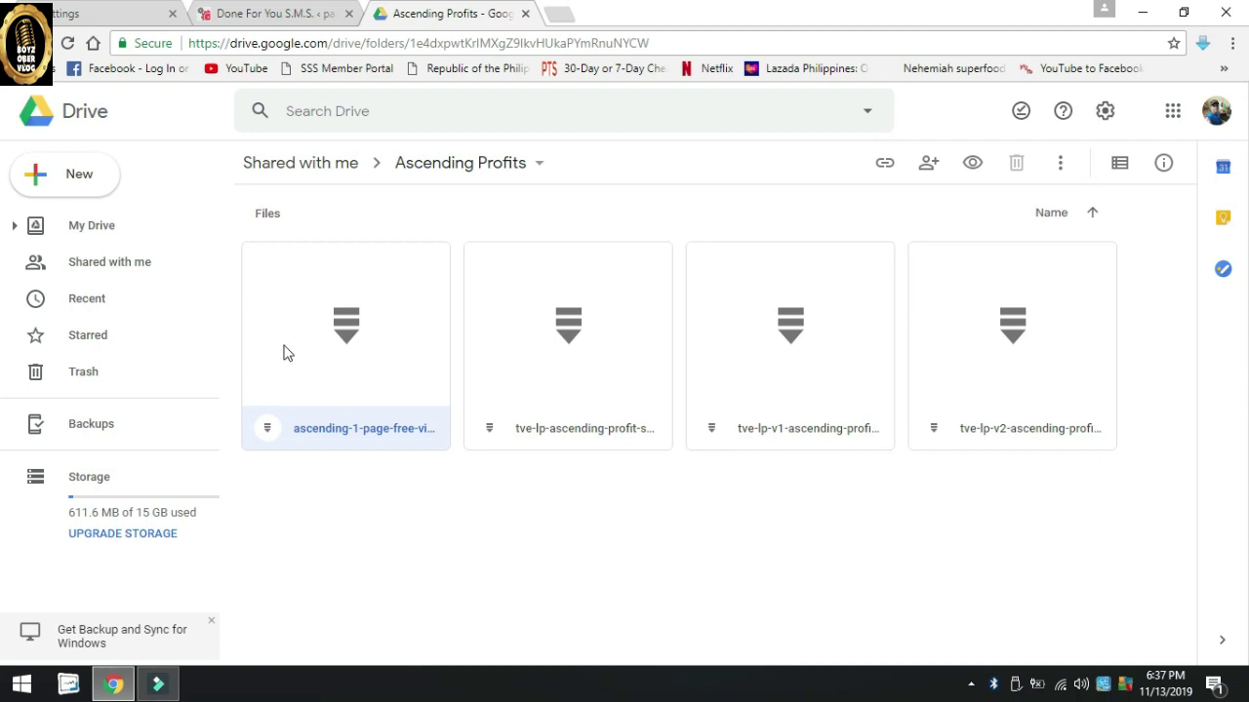
pyautogui.rightClick(288, 353)
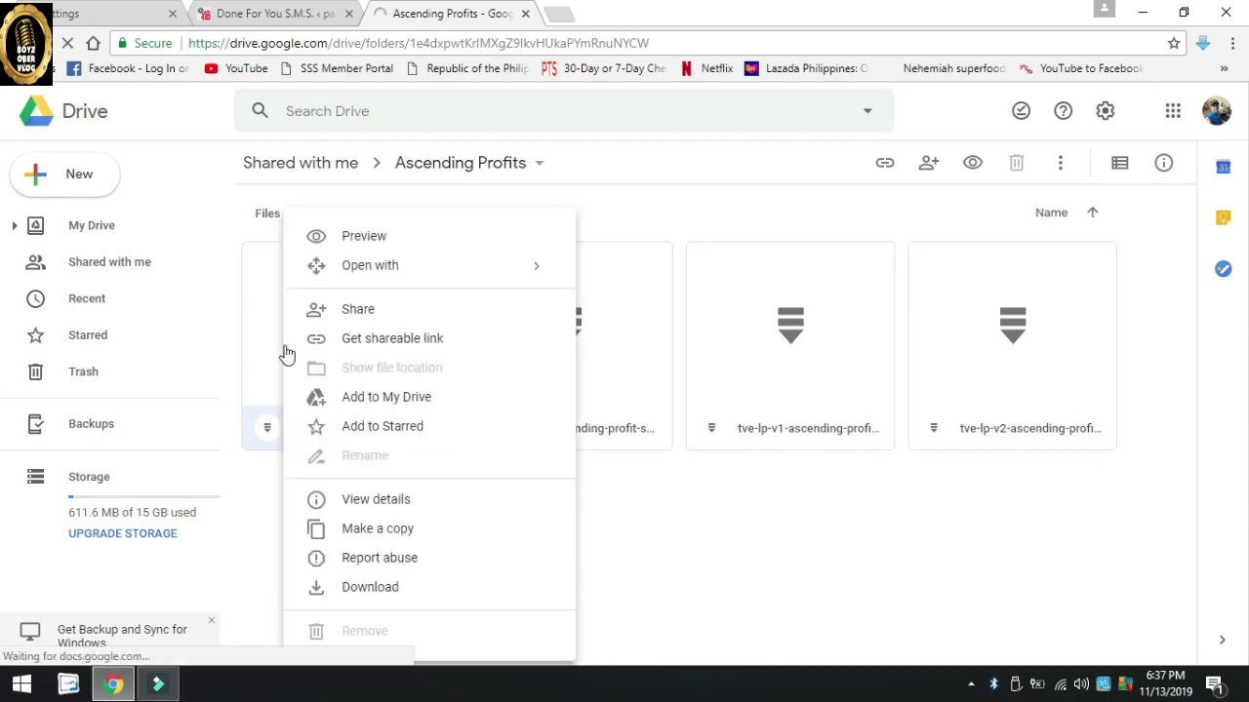
pyautogui.click(375, 590)
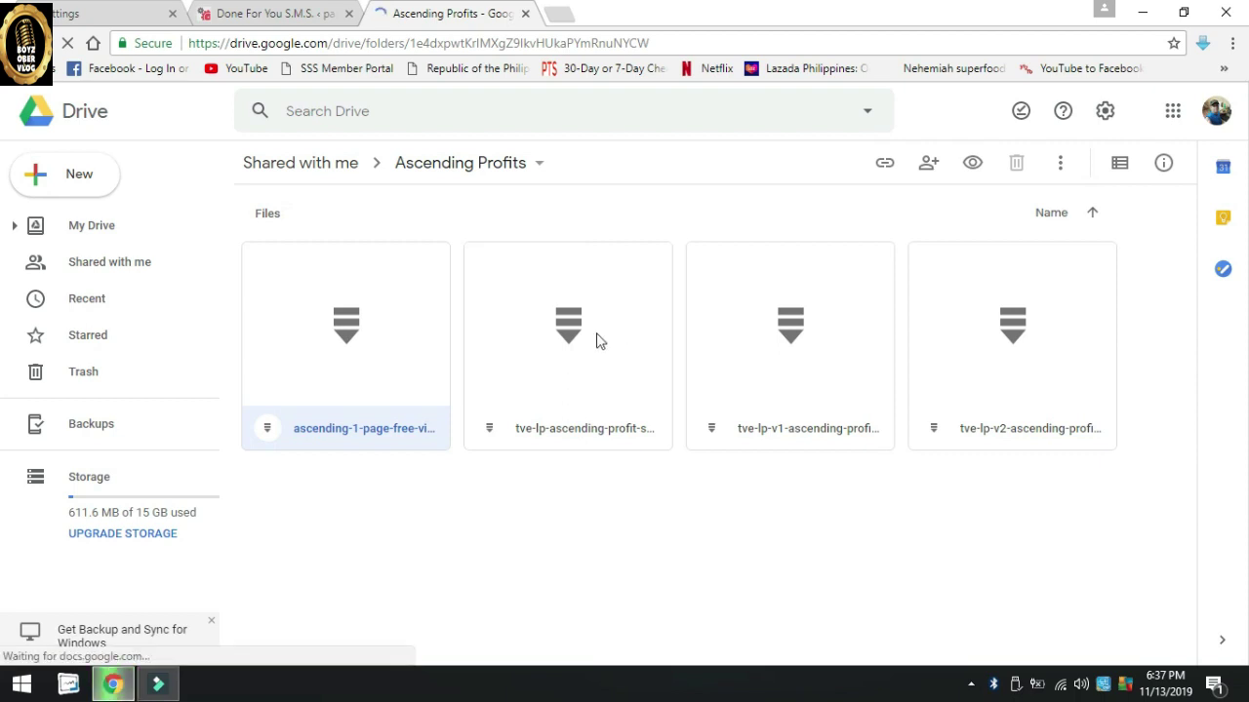
pyautogui.rightClick(488, 275)
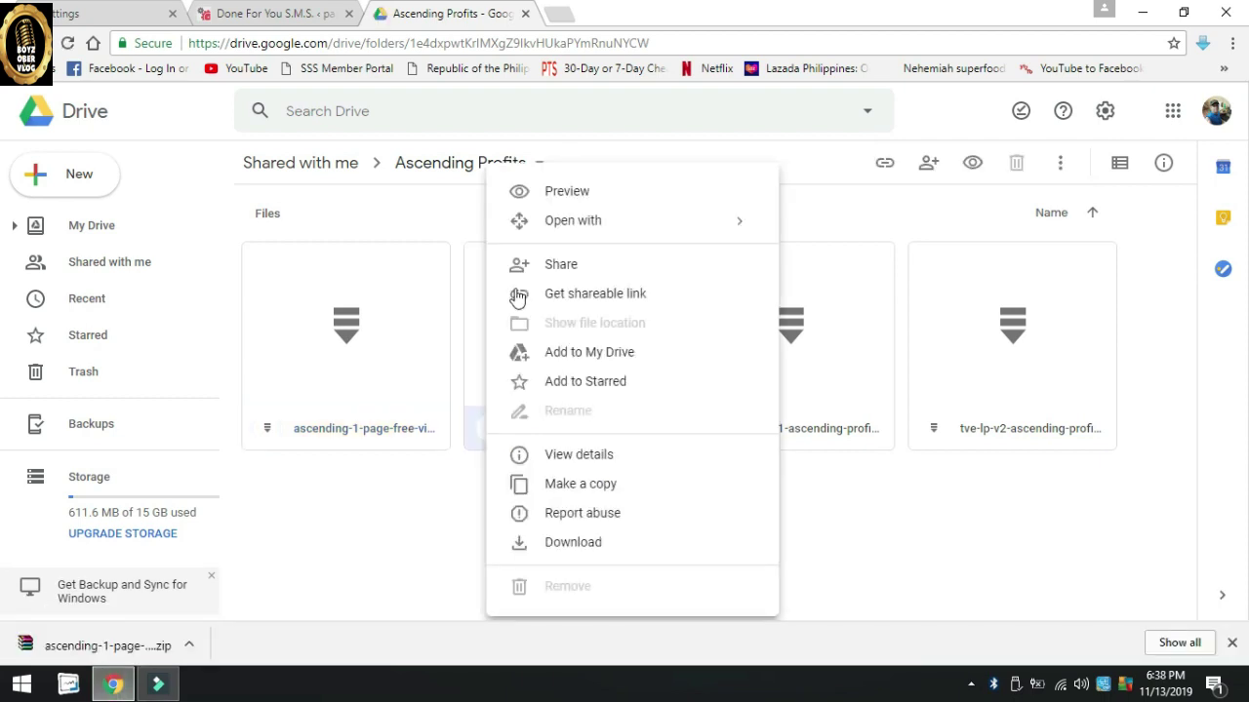
pyautogui.click(564, 545)
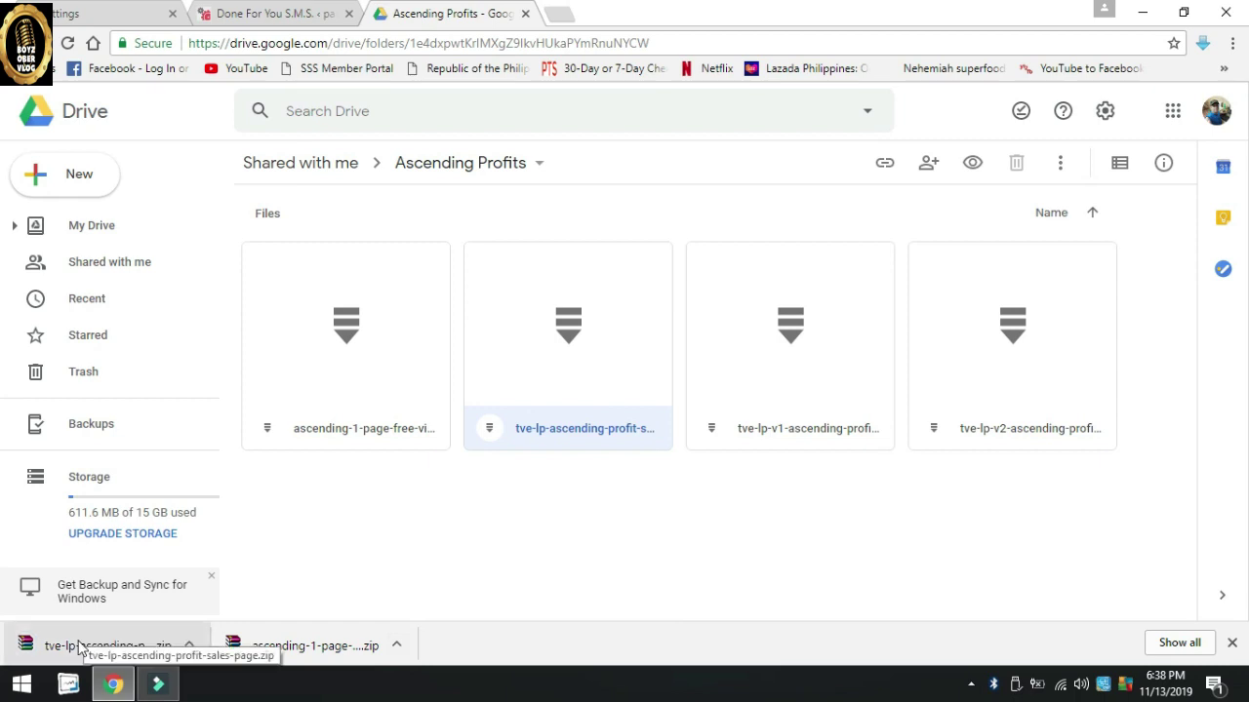
pyautogui.click(397, 645)
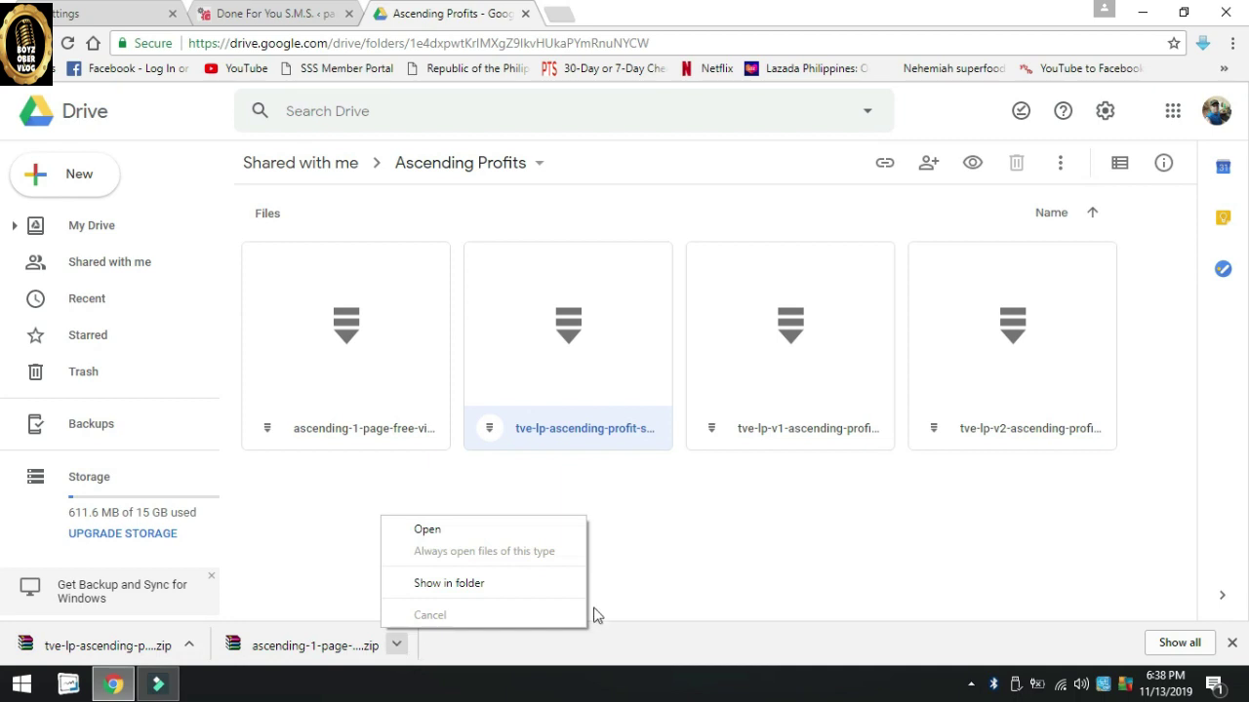
pyautogui.click(398, 645)
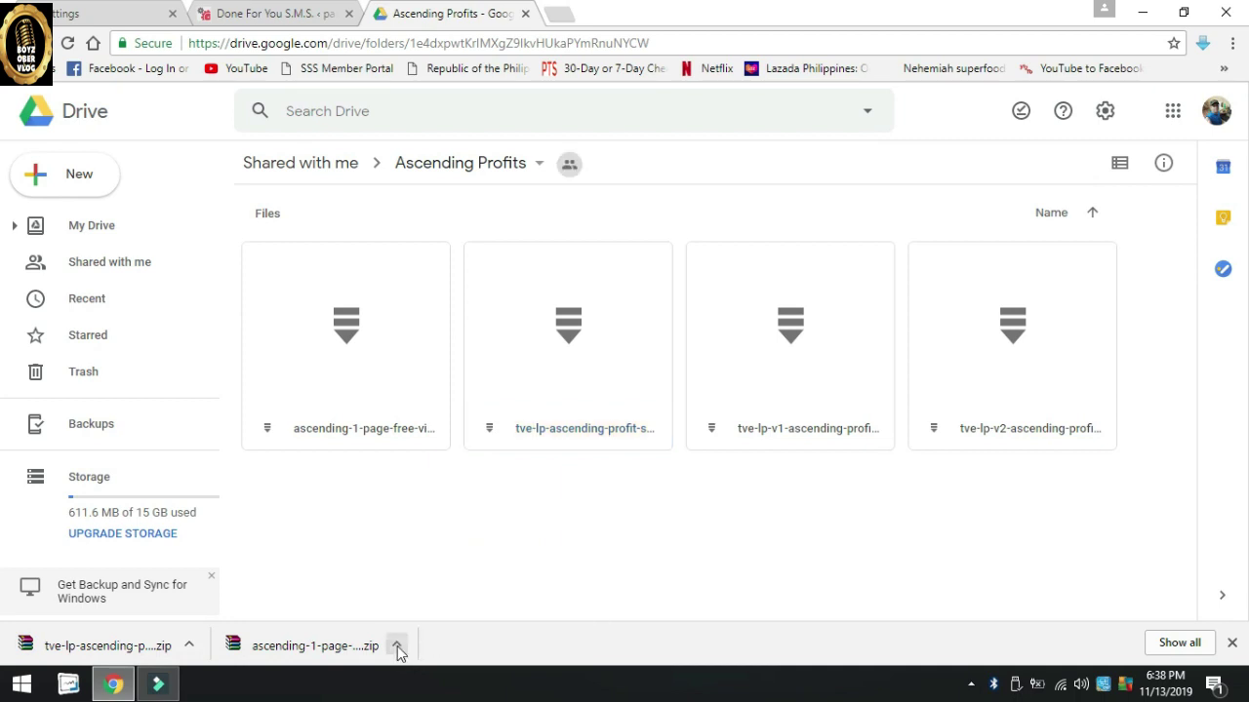
pyautogui.click(397, 646)
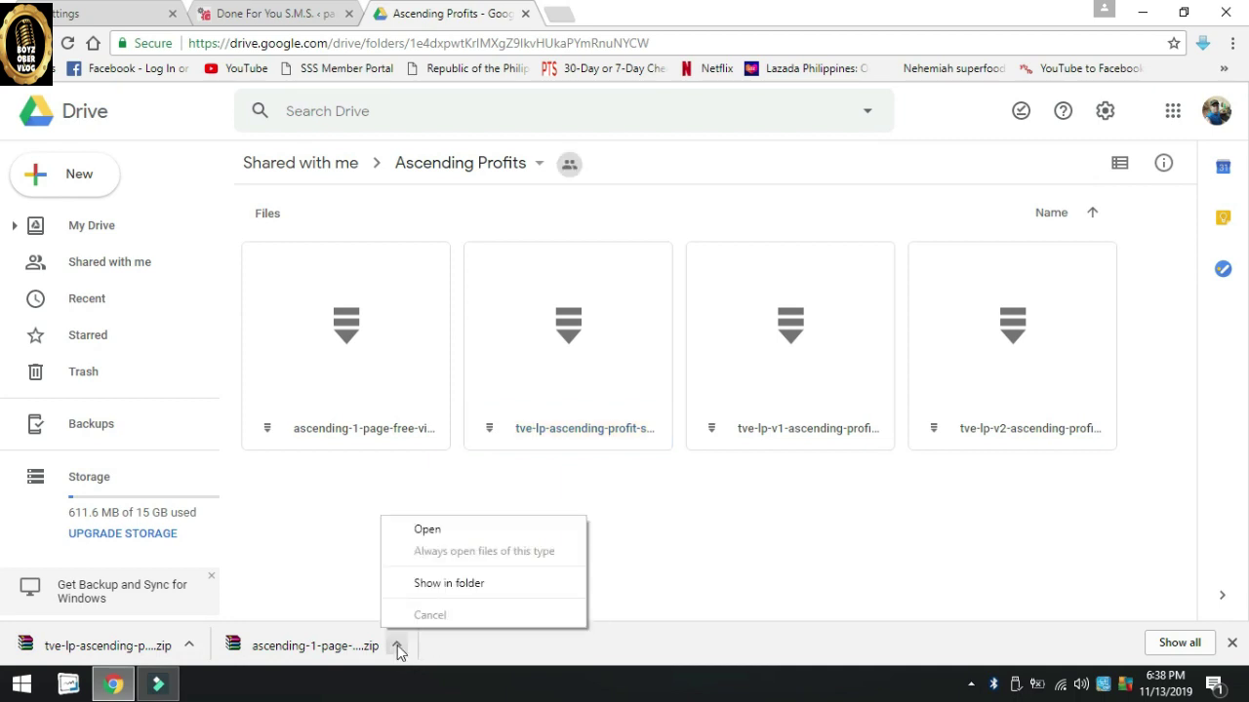
pyautogui.click(439, 585)
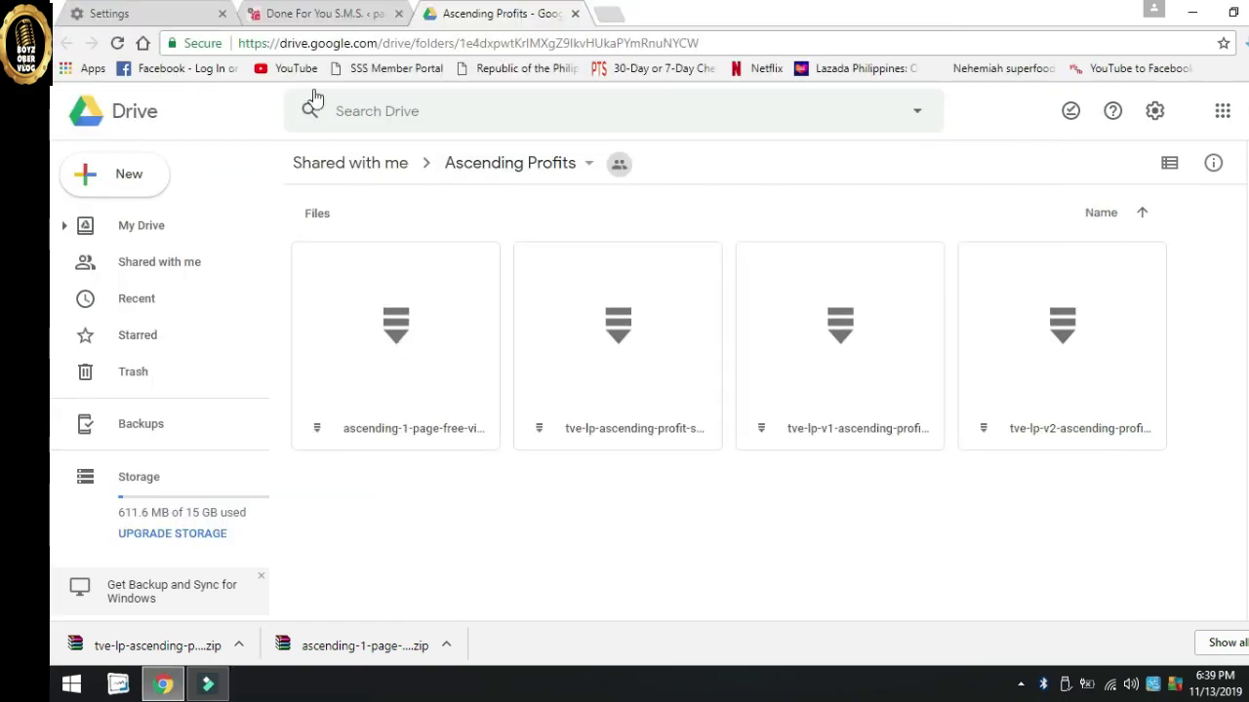
# - Back on the Done For You S.M.S. admin tab, choose Profit System > Create A New Page
pyautogui.click(320, 15)
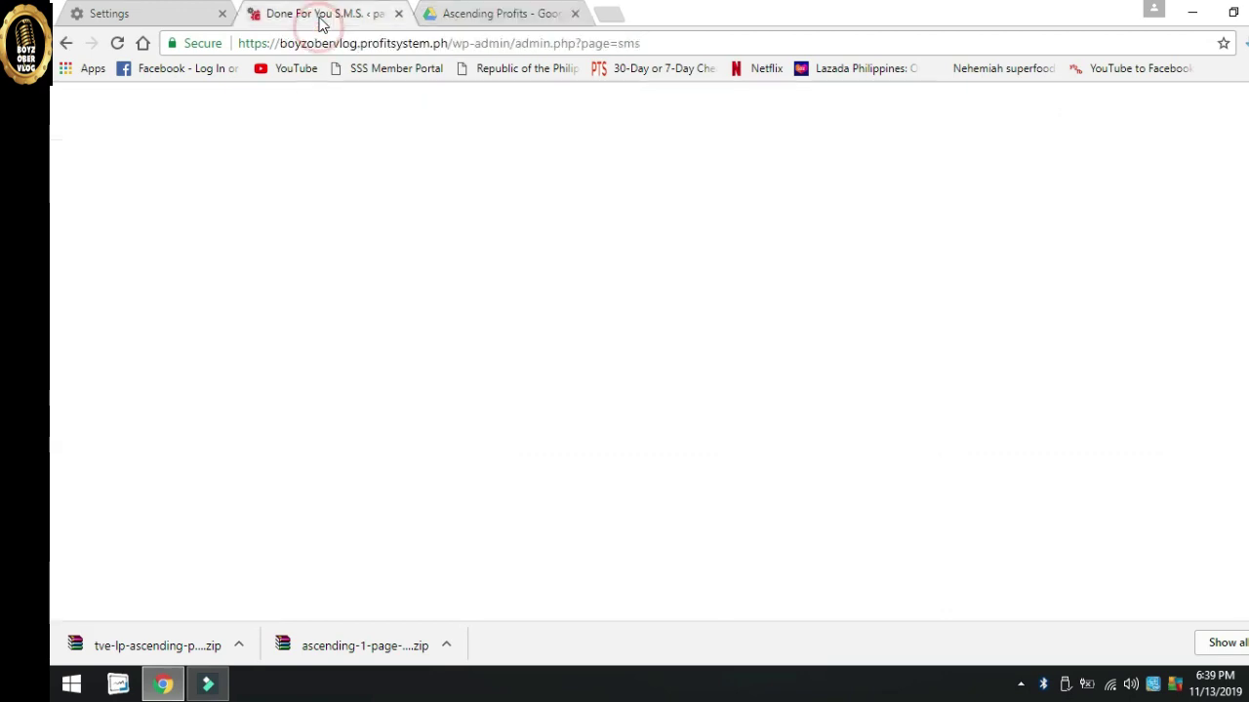
pyautogui.scroll(4, 486, 278)
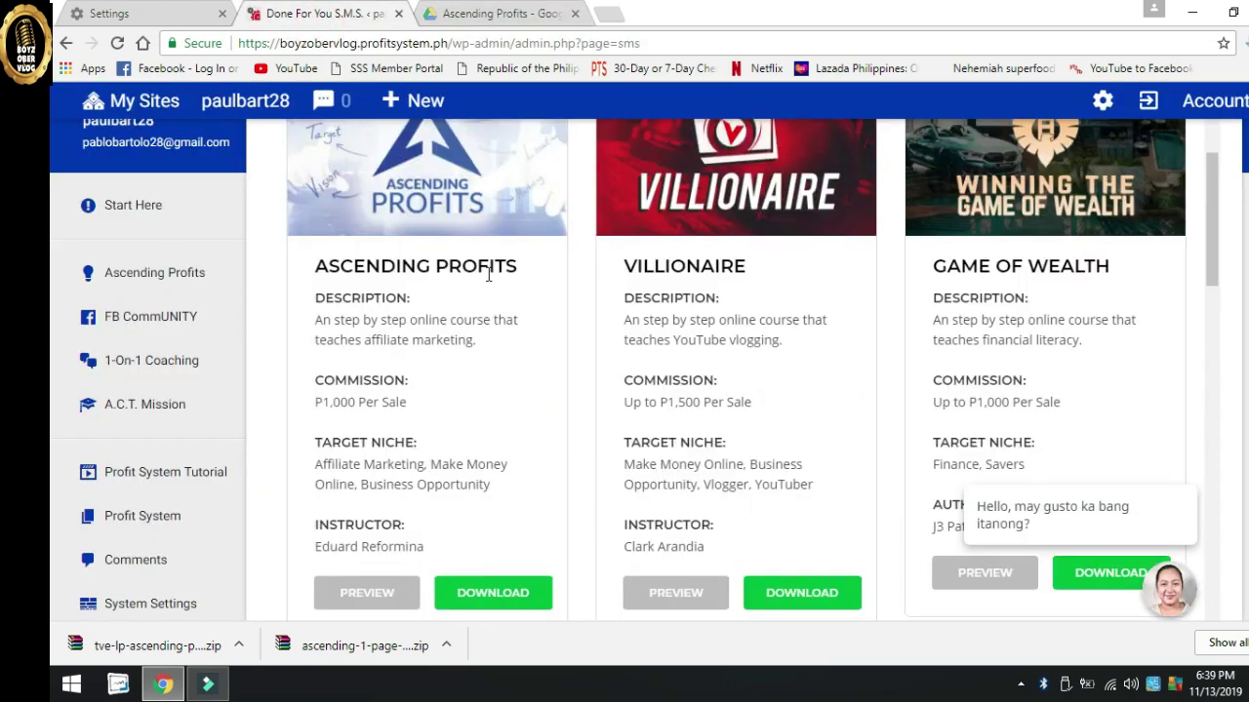
pyautogui.scroll(1, 488, 281)
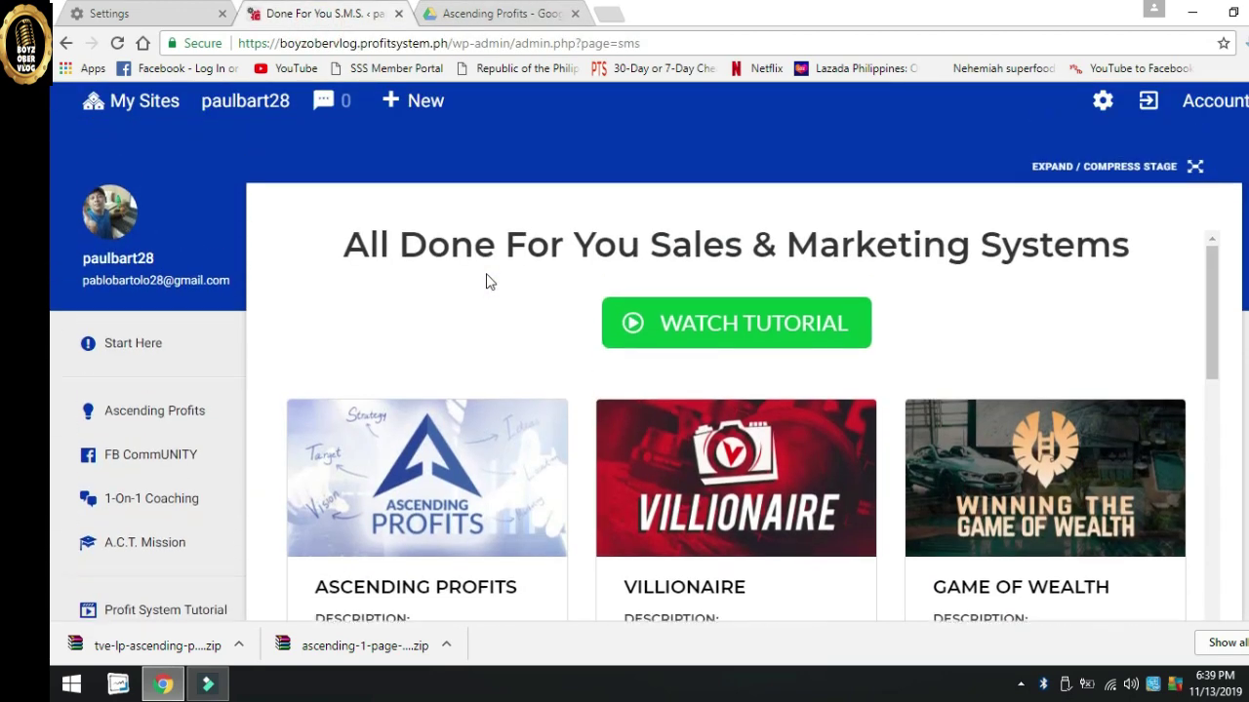
pyautogui.scroll(-4, 488, 281)
pyautogui.scroll(4, 488, 280)
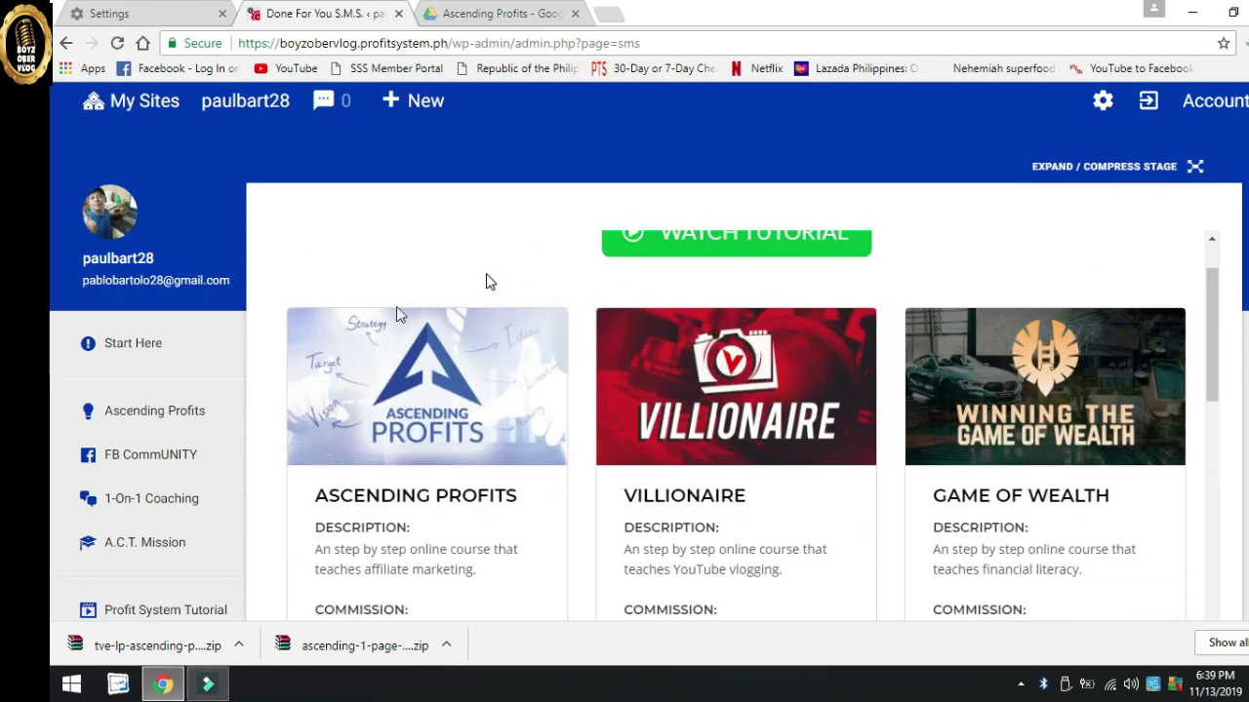
pyautogui.scroll(1, 217, 354)
pyautogui.scroll(-3, 220, 352)
pyautogui.scroll(3, 198, 439)
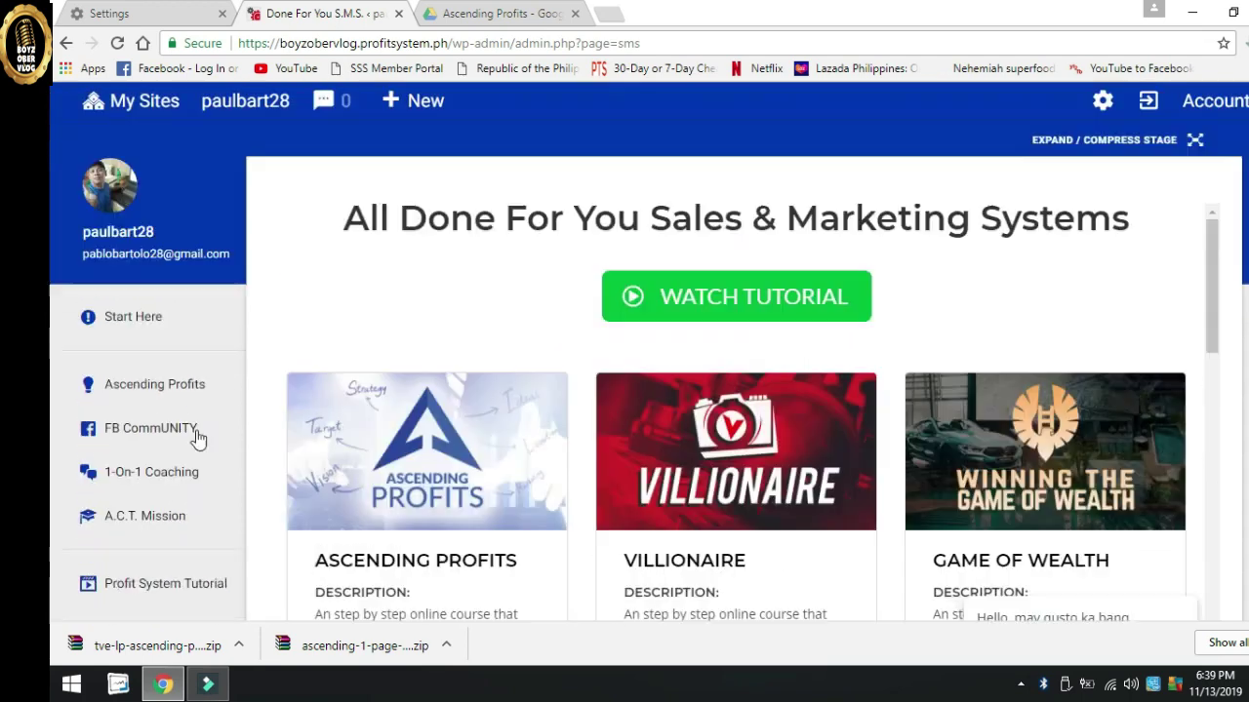
pyautogui.scroll(1, 196, 436)
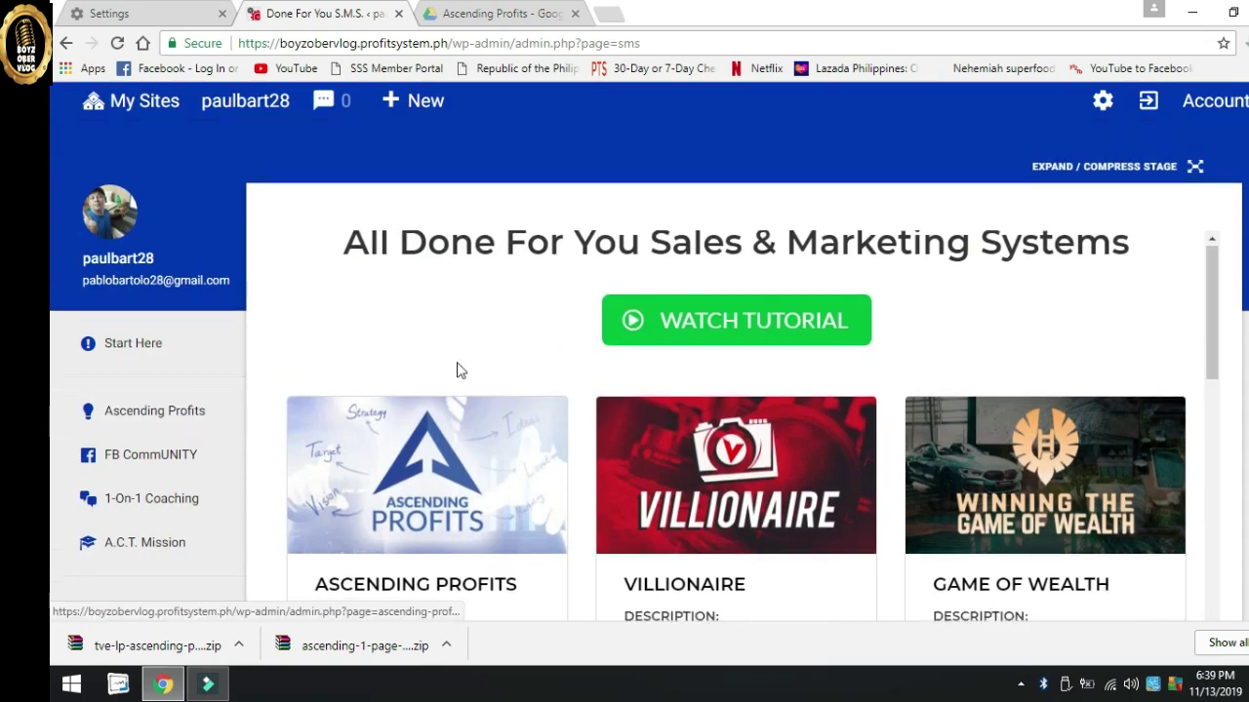
pyautogui.scroll(-5, 458, 362)
pyautogui.scroll(5, 459, 380)
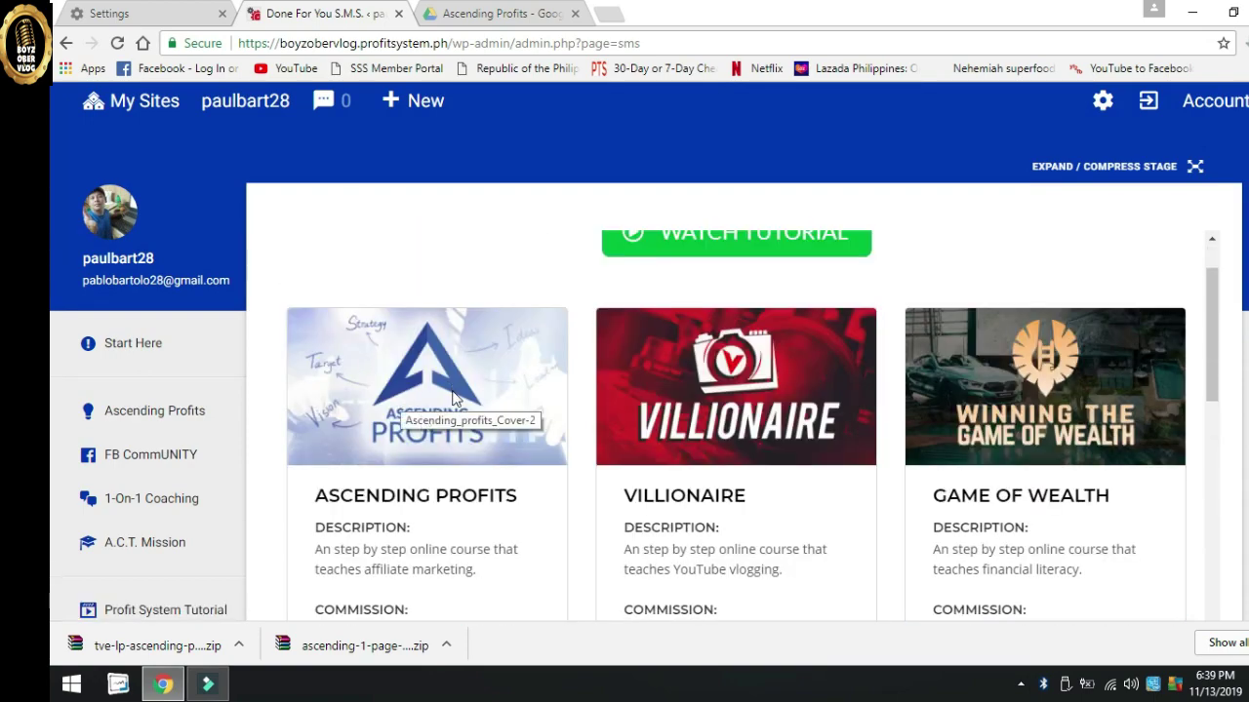
pyautogui.scroll(-3, 192, 419)
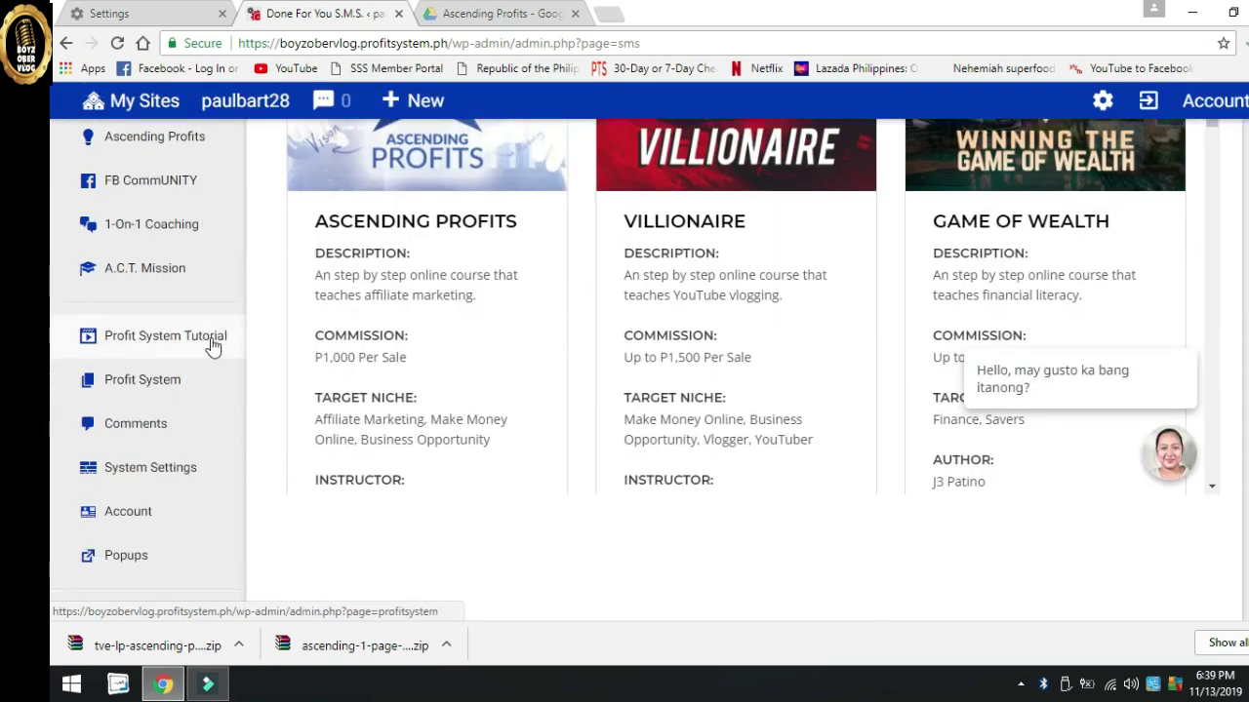
pyautogui.click(126, 387)
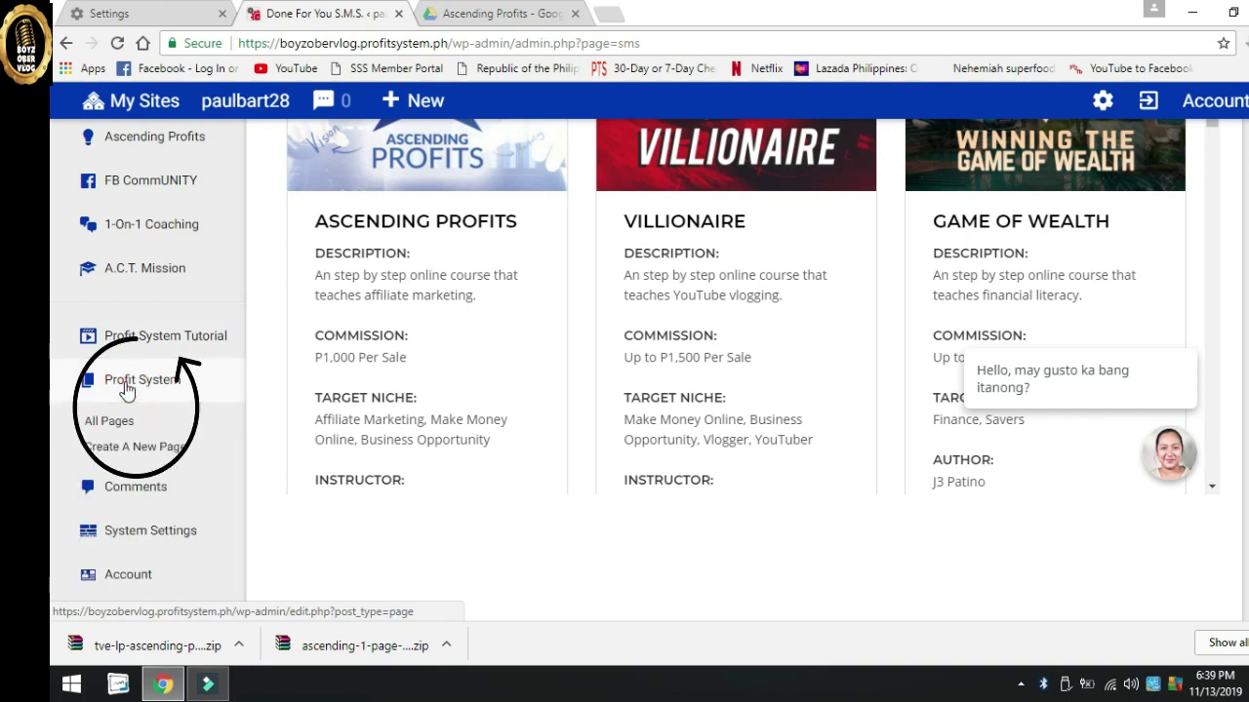
pyautogui.click(107, 456)
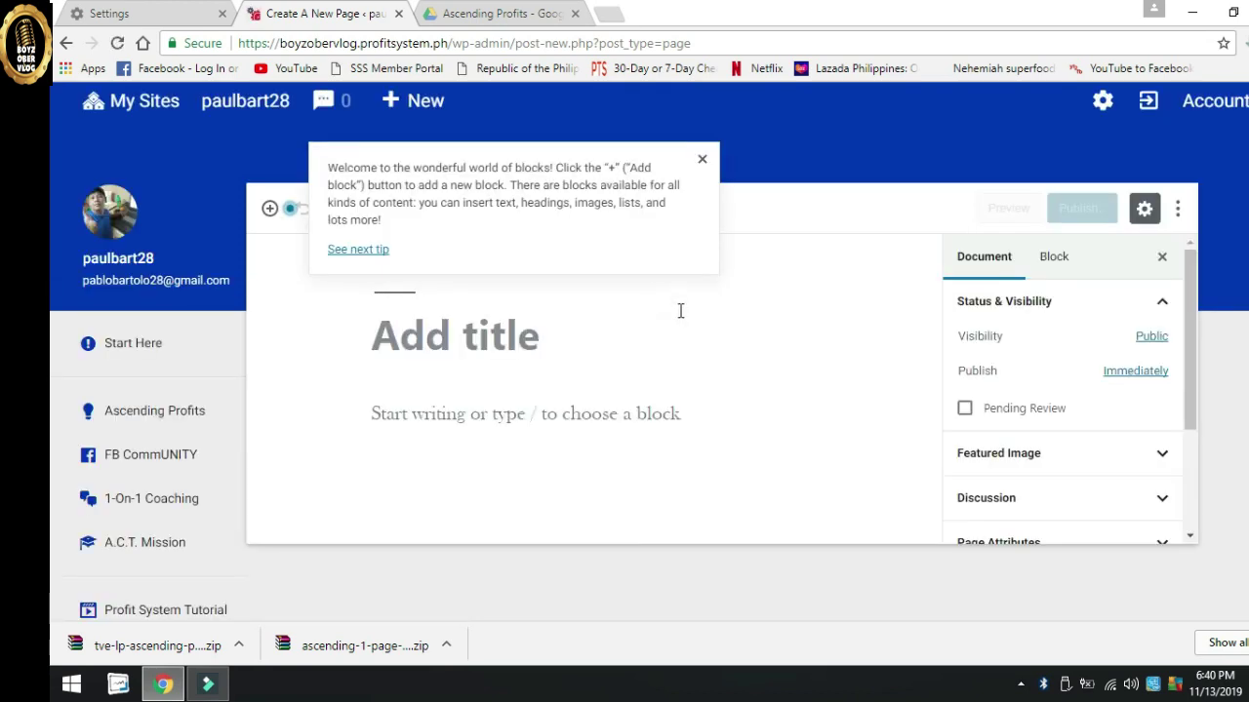
# - Dismiss the editor's welcome tip and enter 'test 3' as the page title
pyautogui.click(702, 161)
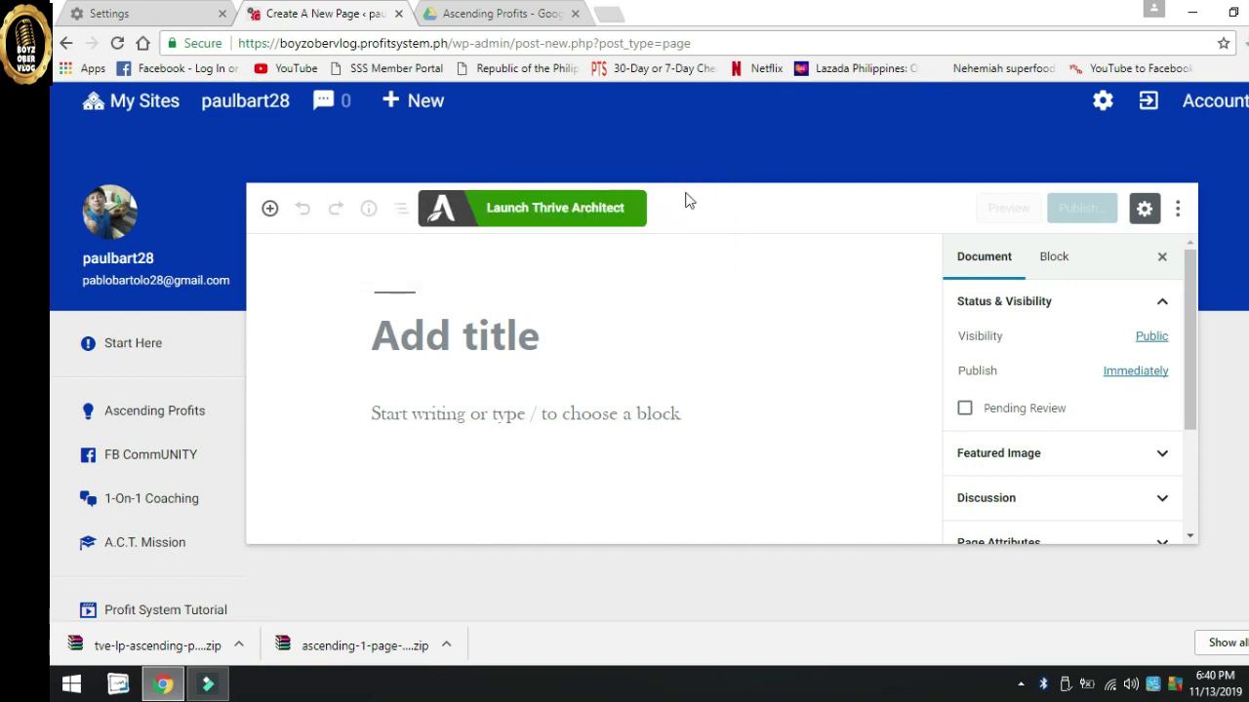
pyautogui.click(451, 335)
pyautogui.write('tes')
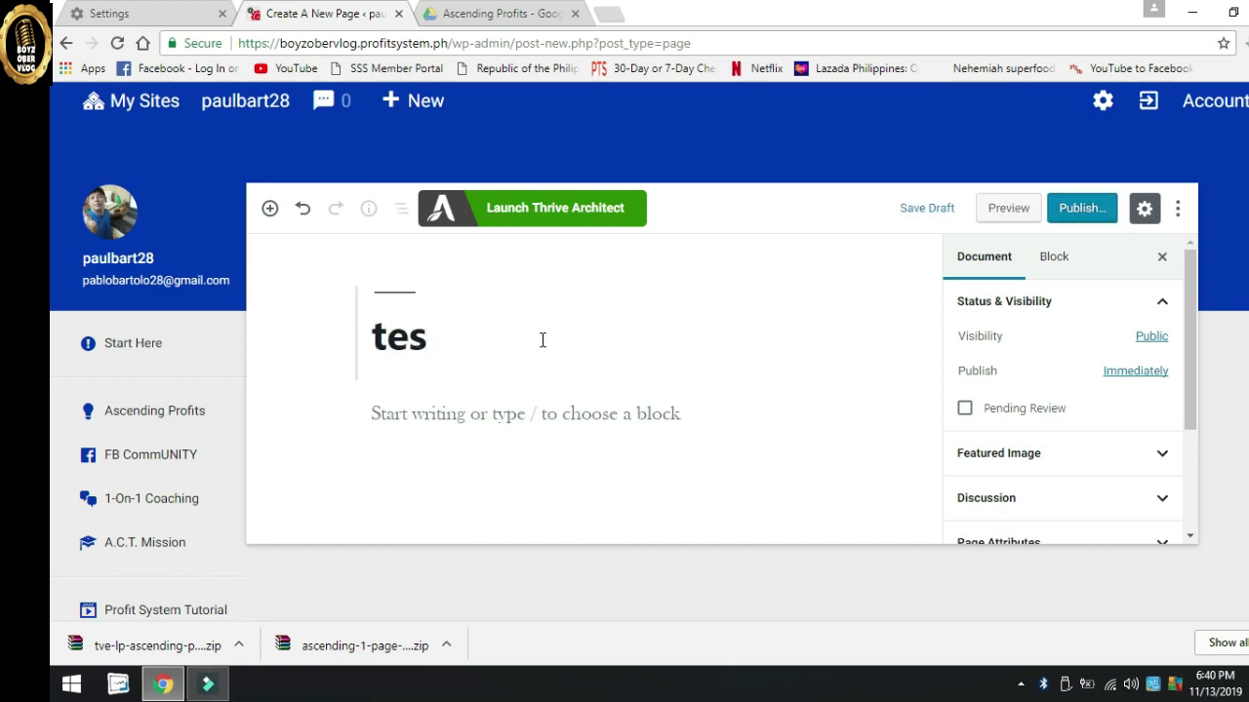
pyautogui.write('t')
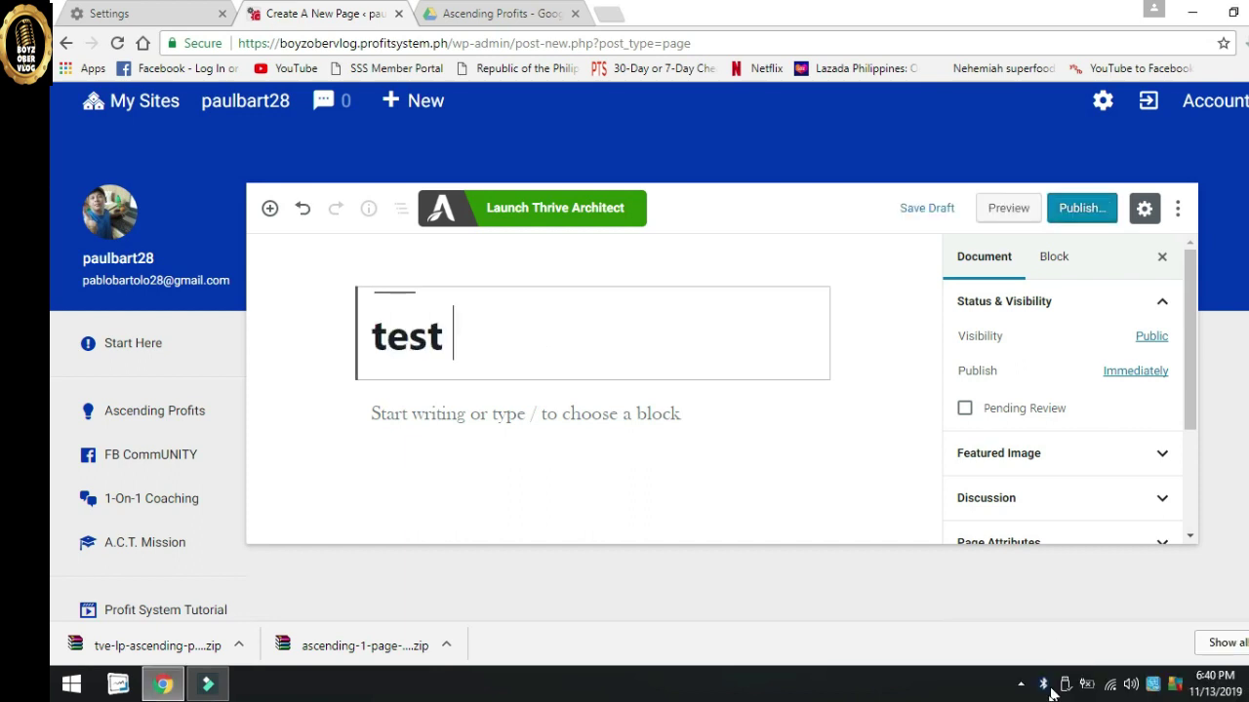
pyautogui.click(1020, 684)
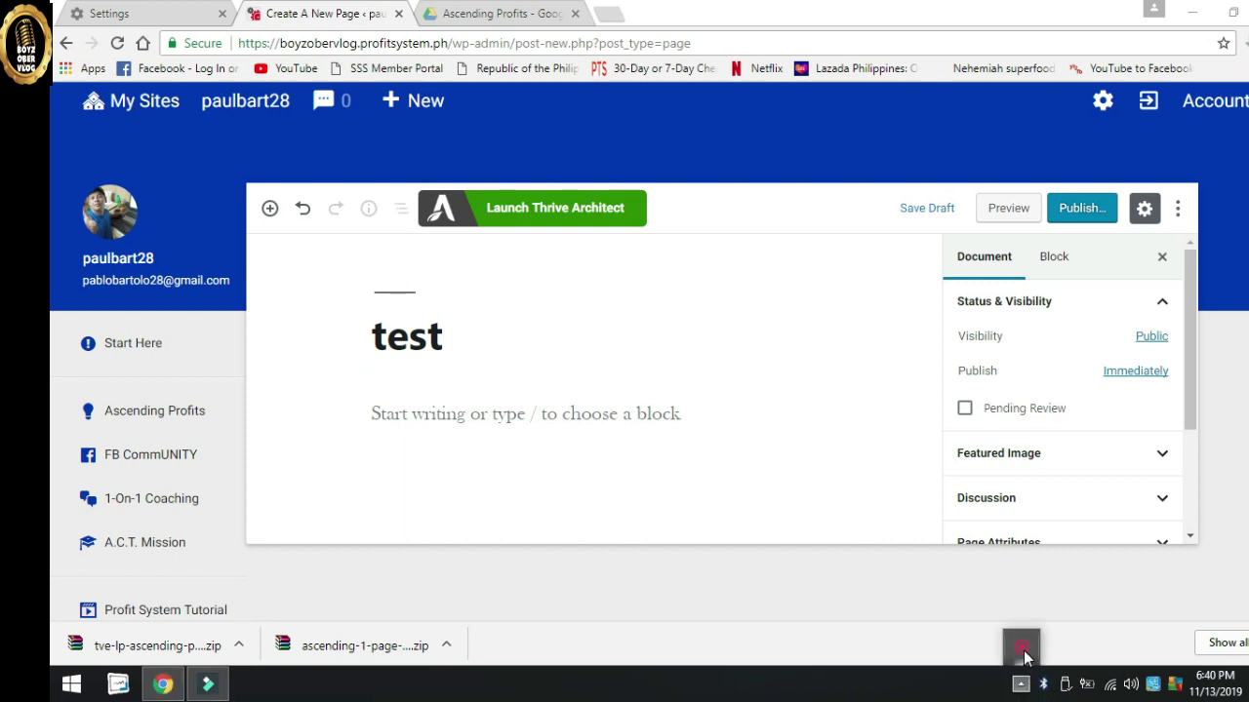
pyautogui.click(465, 344)
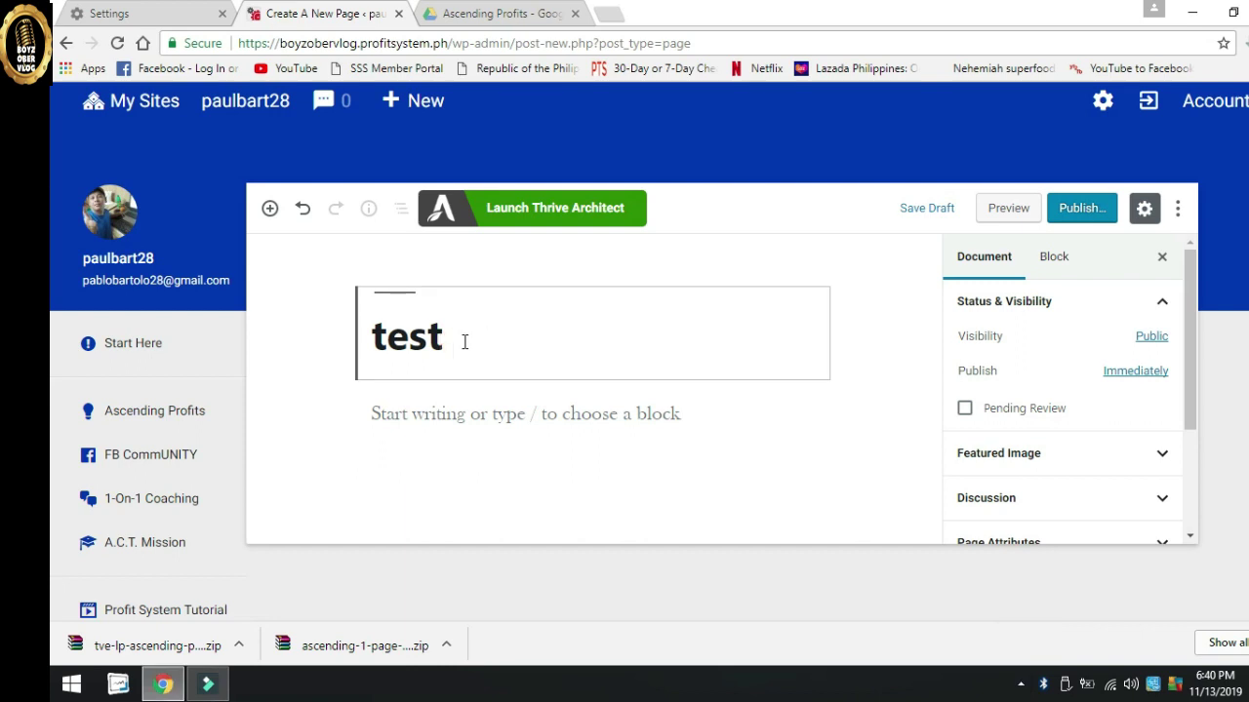
pyautogui.write('3')
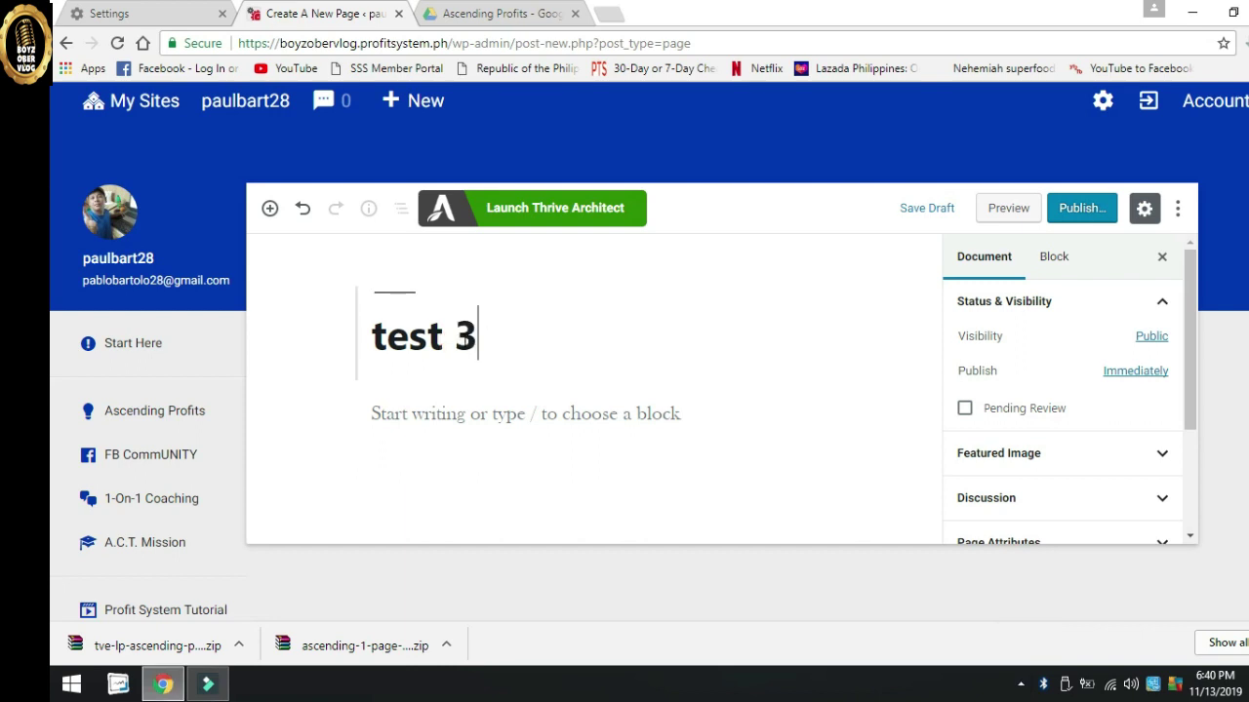
pyautogui.click(1020, 684)
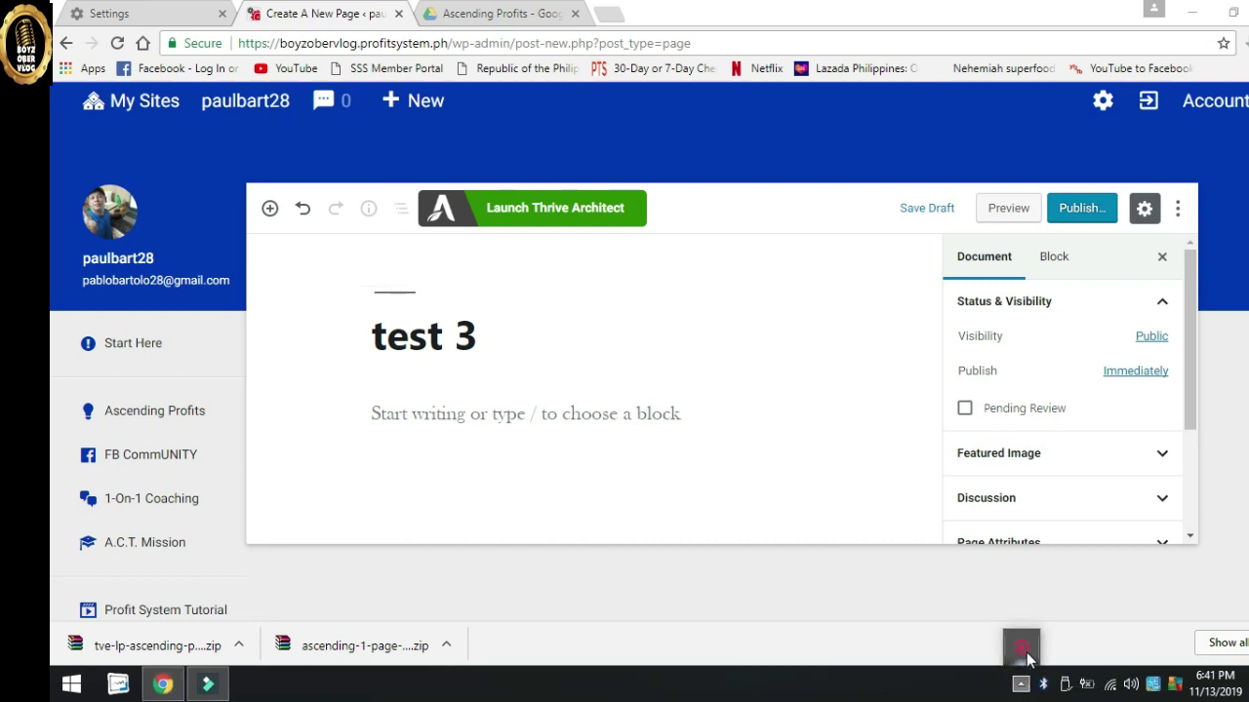
pyautogui.rightClick(1029, 655)
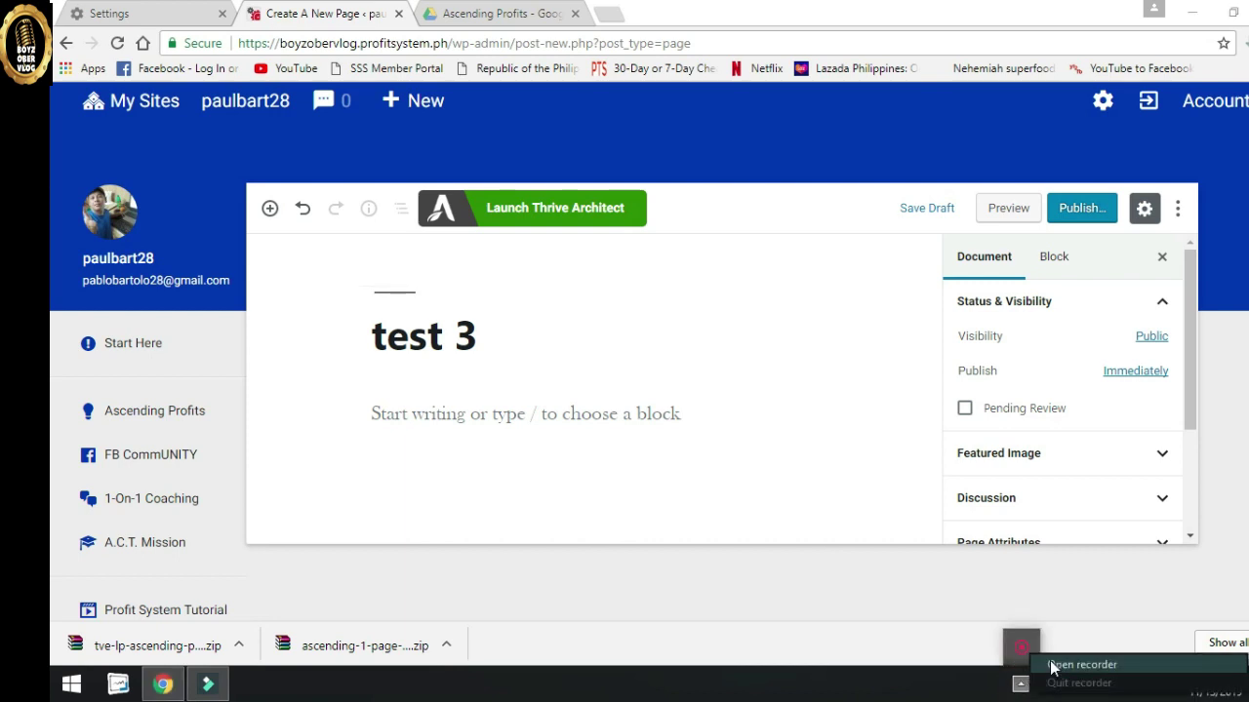
# - Append ' free videos' so the page title reads 'test 3 free videos'
pyautogui.click(1073, 664)
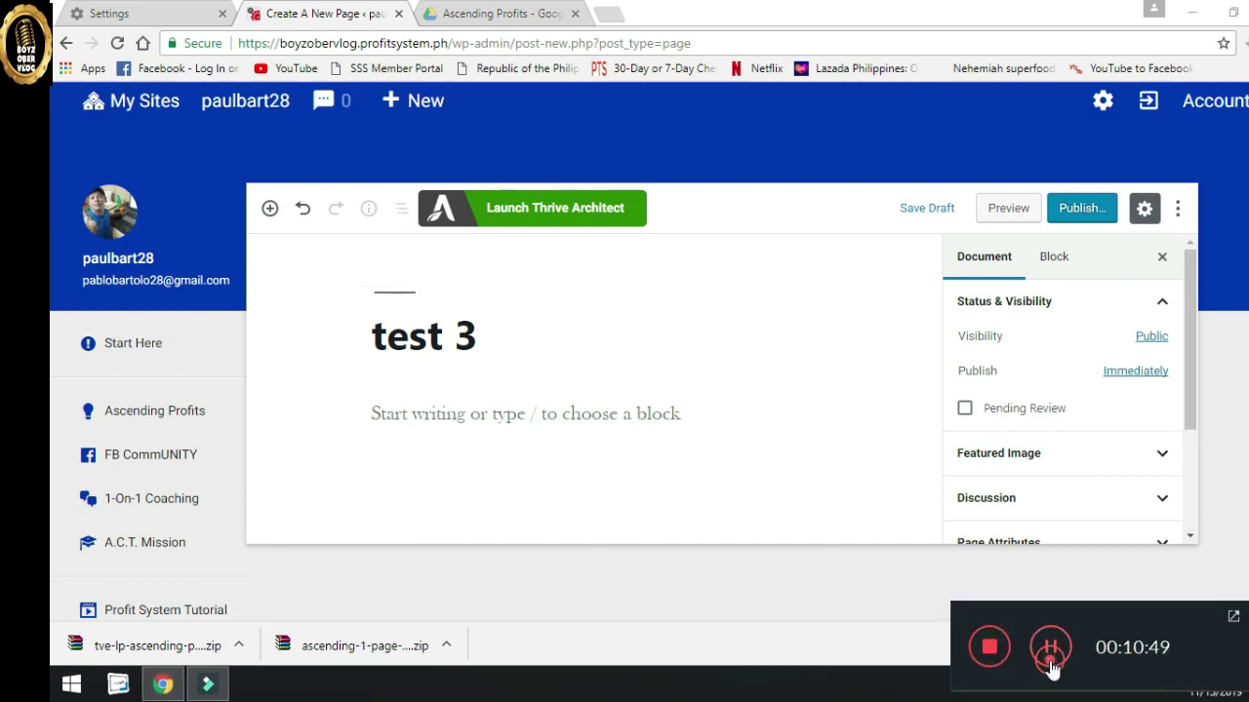
pyautogui.click(493, 340)
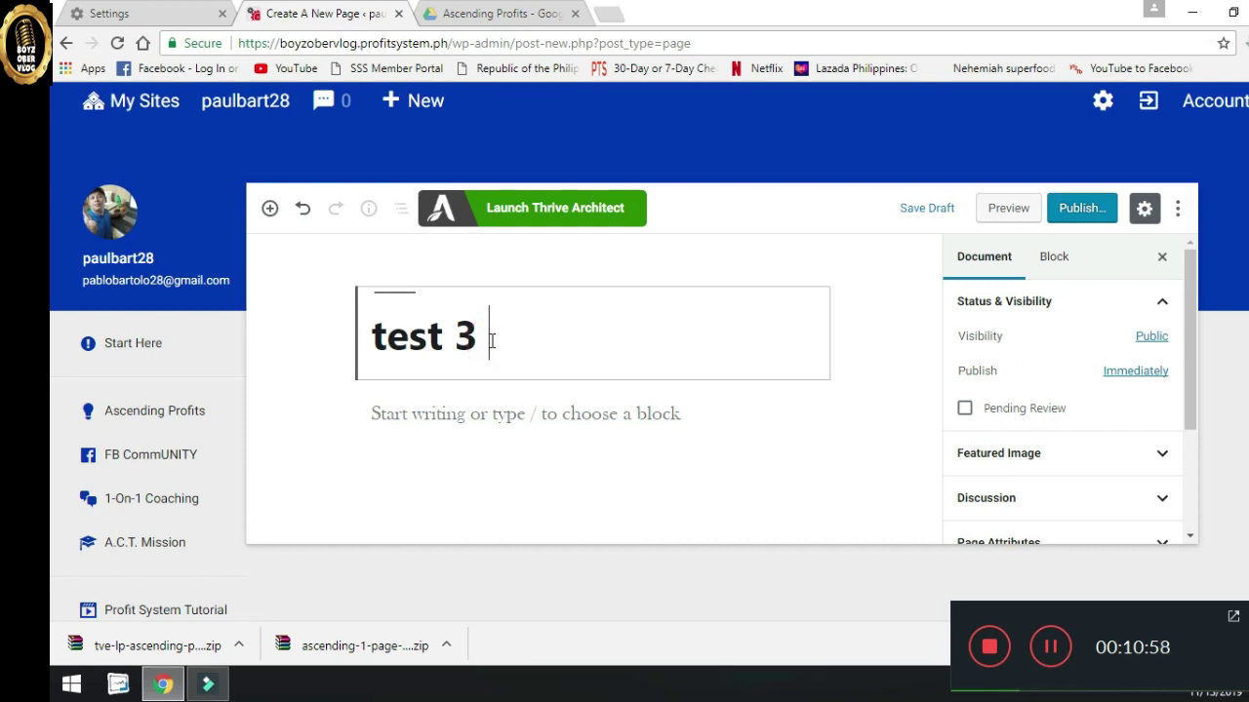
pyautogui.write('free videos')
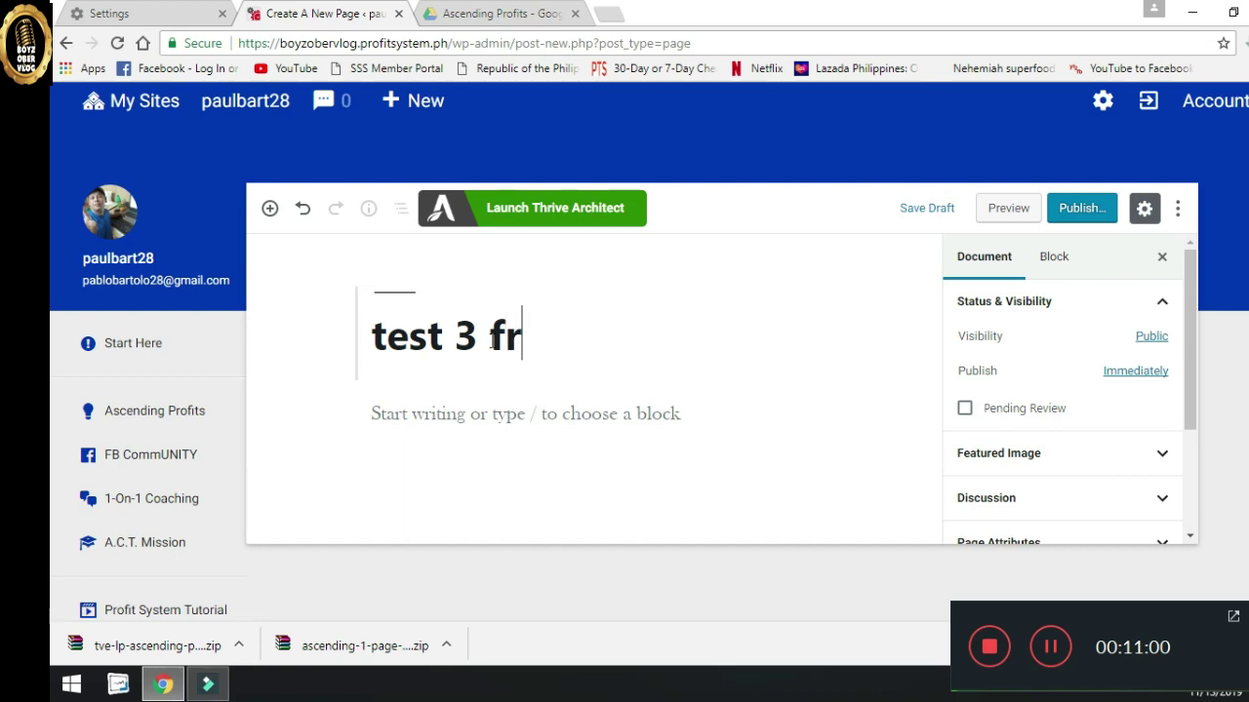
pyautogui.click(1052, 652)
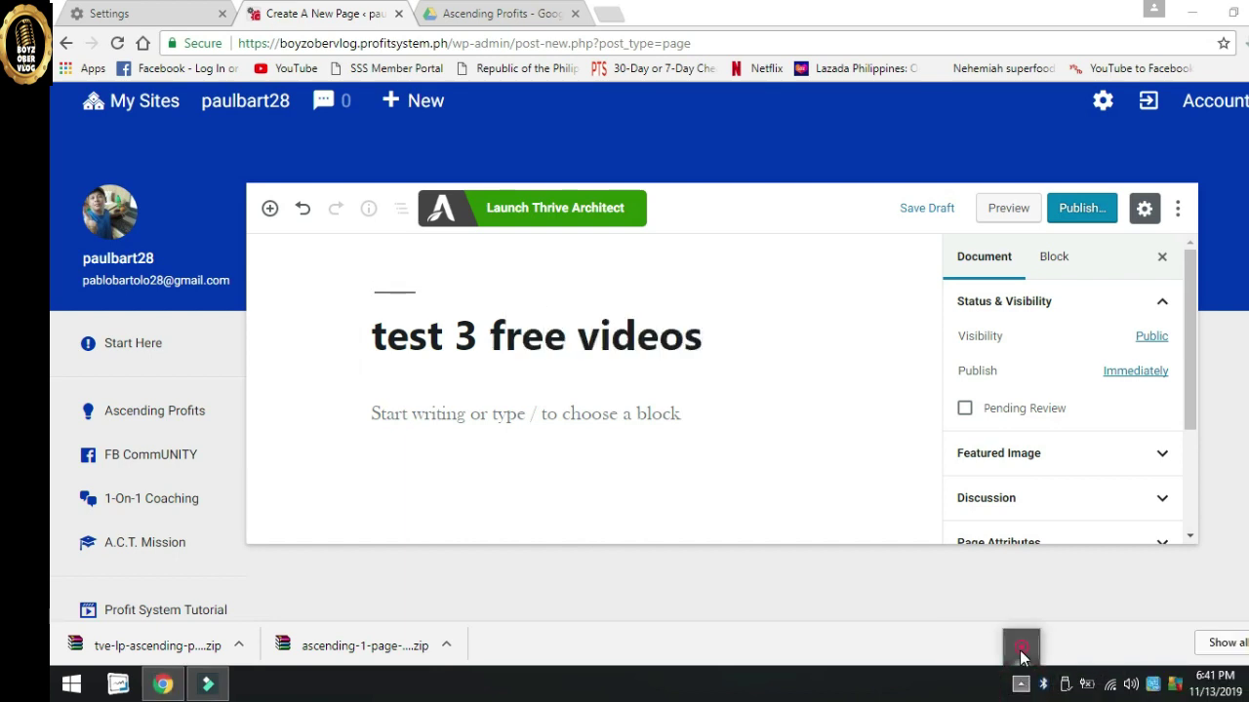
pyautogui.rightClick(1021, 649)
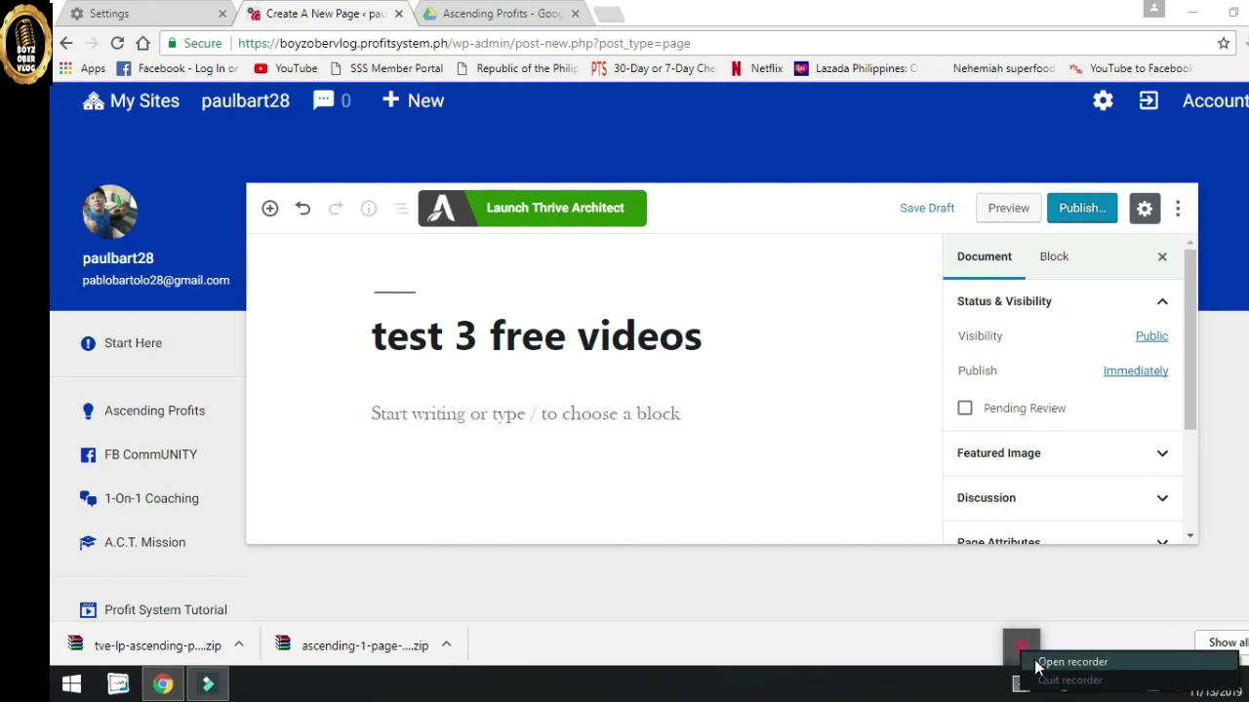
pyautogui.click(1038, 663)
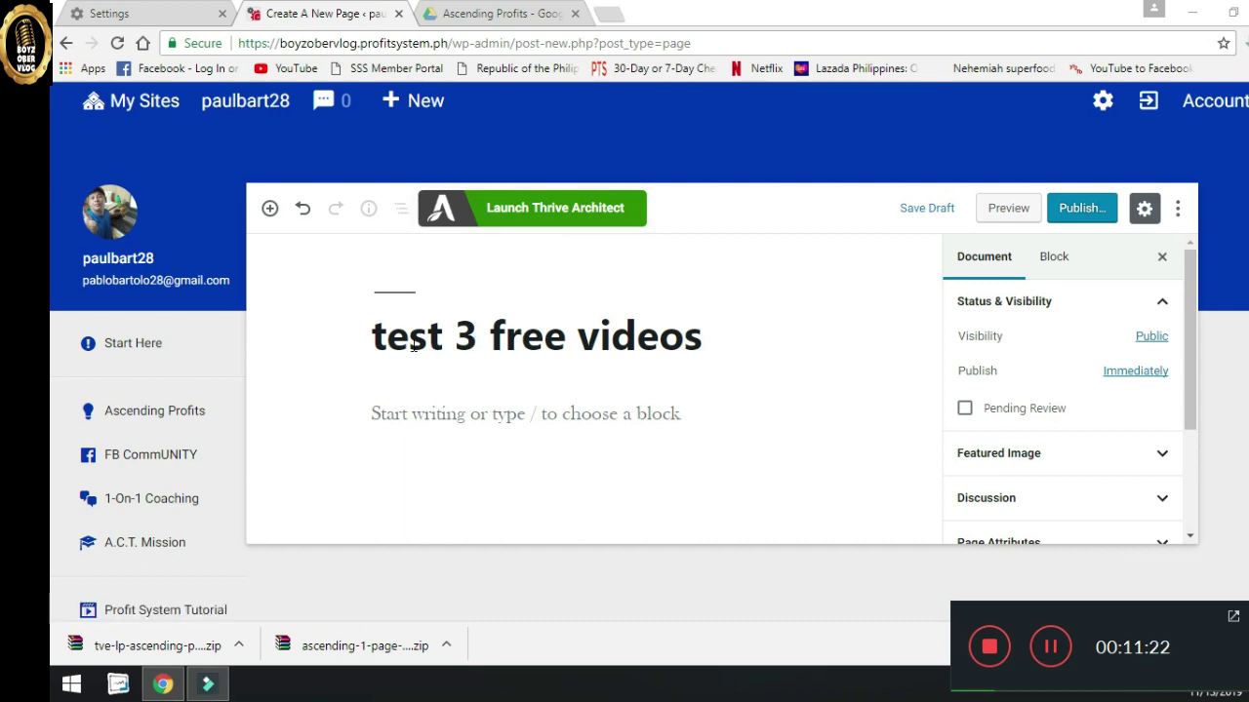
pyautogui.click(737, 337)
pyautogui.click(538, 220)
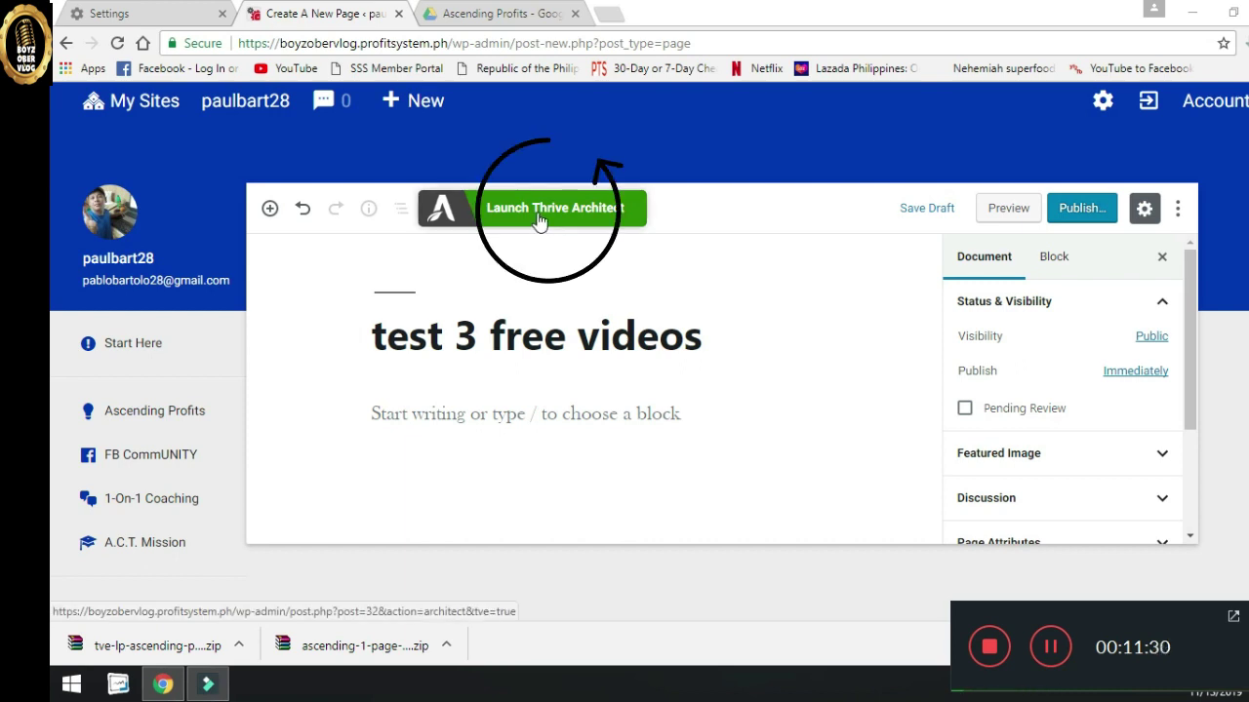
# - Launch Thrive Architect on the new page and open its gear Settings panel
pyautogui.click(538, 220)
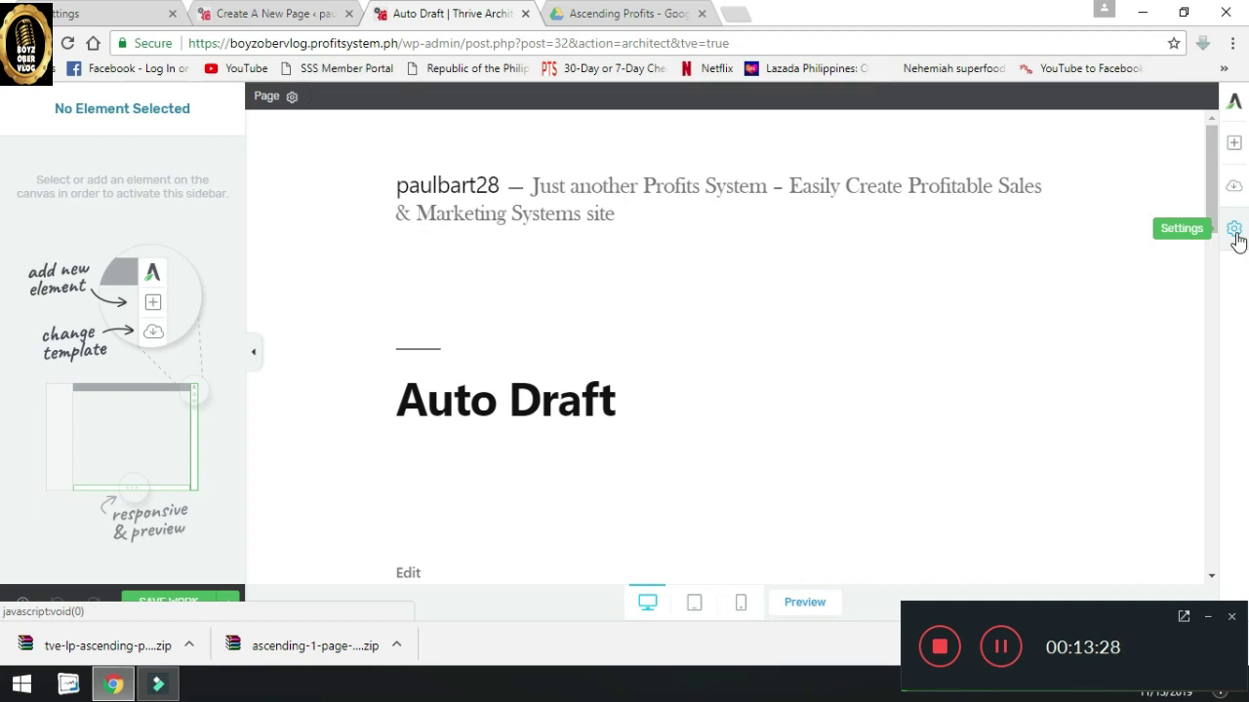
pyautogui.click(1234, 231)
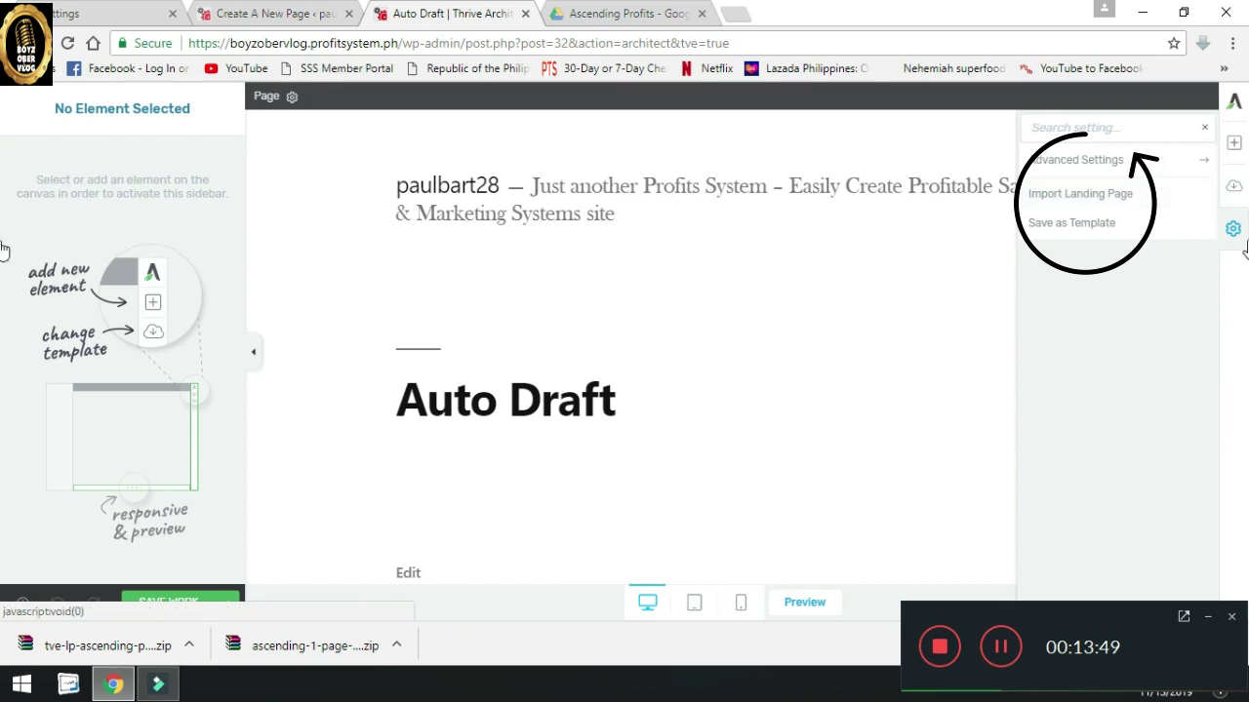
# - Import tve-lp-ascending-3-videos-1-page.zip from the Media Library, overwriting the page's current contents
pyautogui.click(1061, 200)
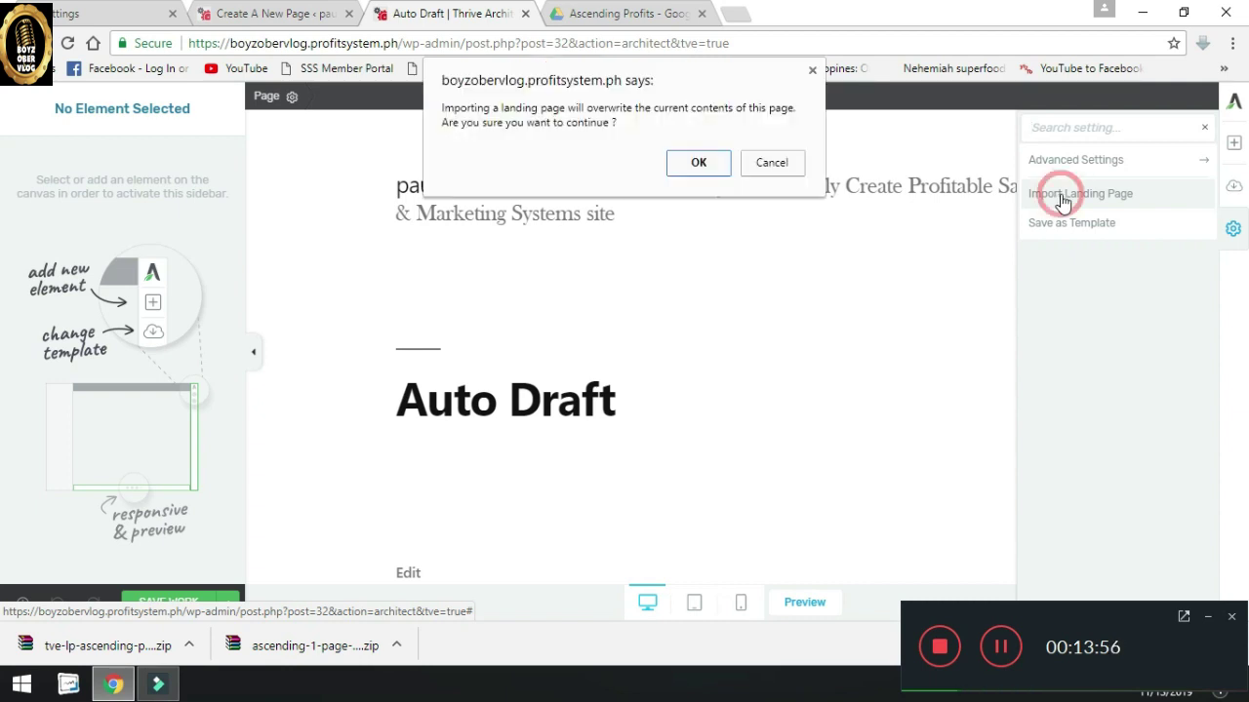
pyautogui.click(696, 166)
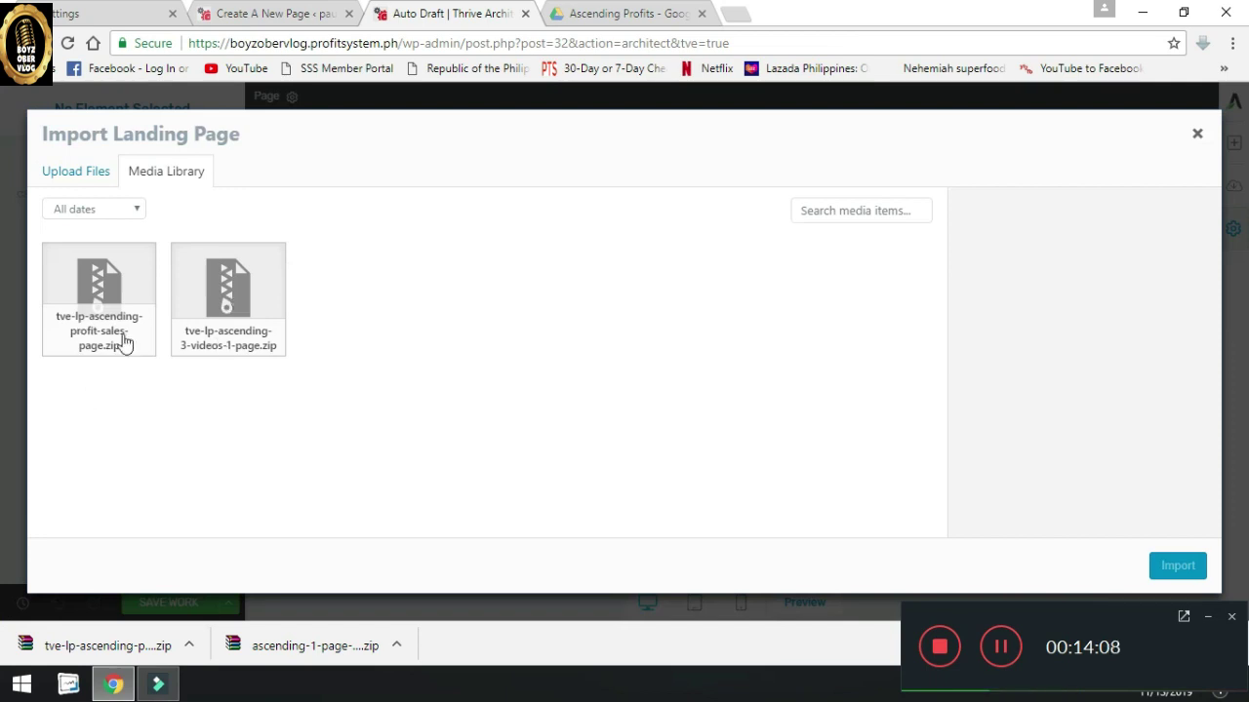
pyautogui.click(235, 309)
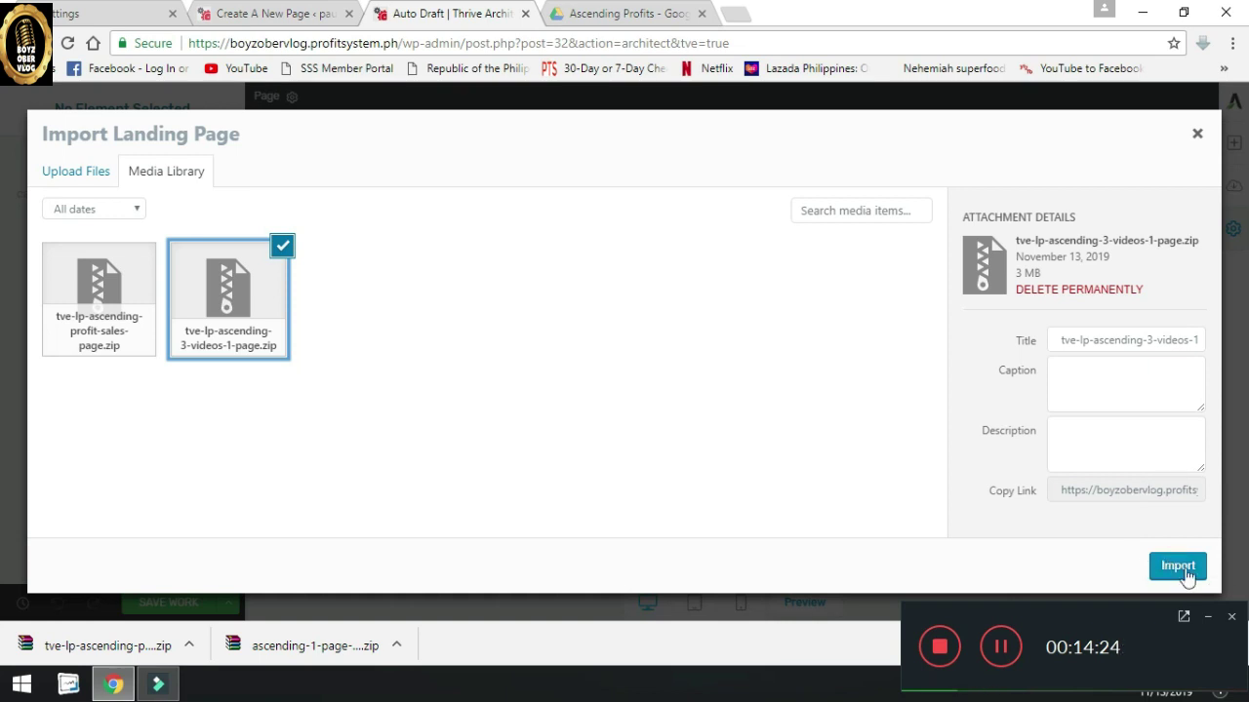
pyautogui.click(1180, 568)
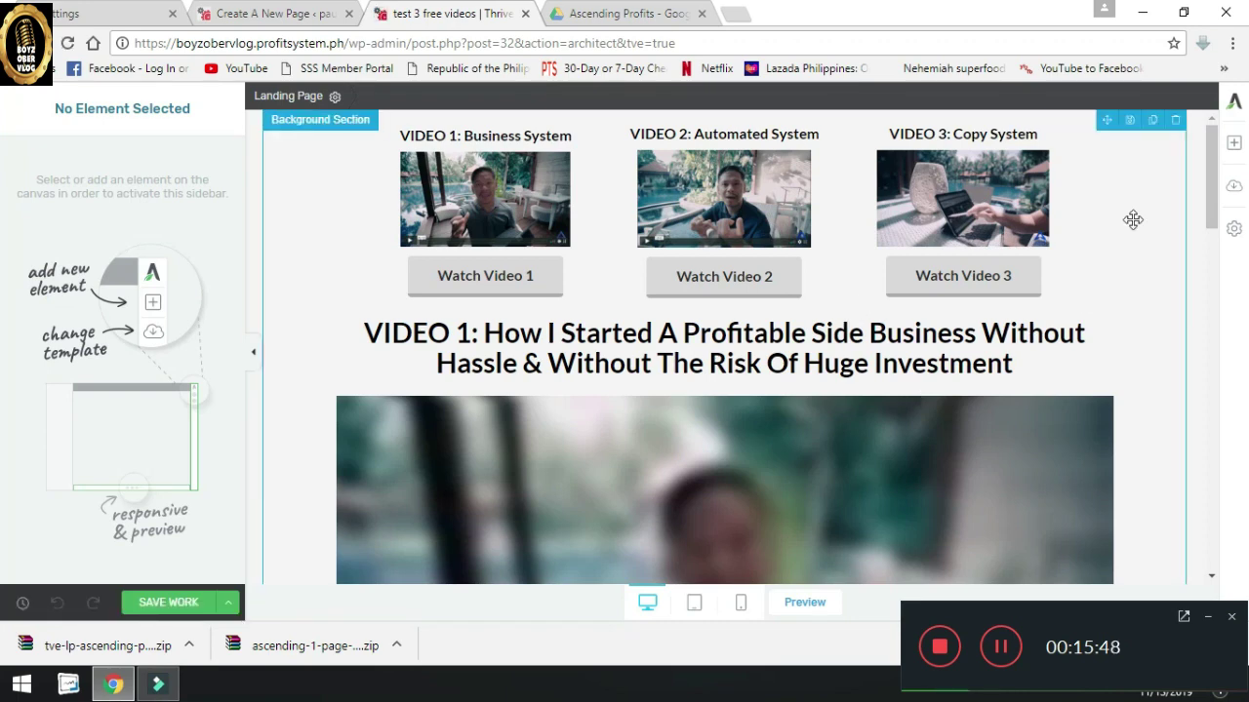
# - Review the Business, Automated and Copy System video sections, then save the 3-videos page
pyautogui.scroll(-2, 635, 292)
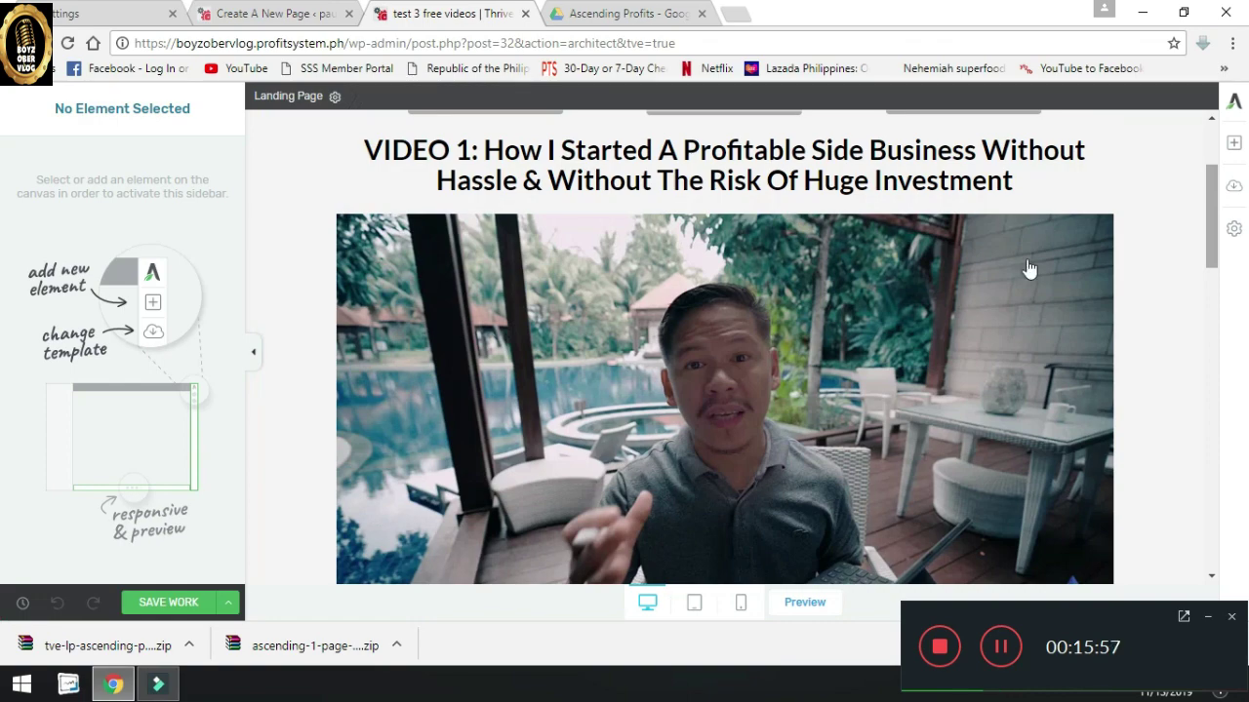
pyautogui.scroll(-1, 1024, 278)
pyautogui.scroll(-3, 1024, 281)
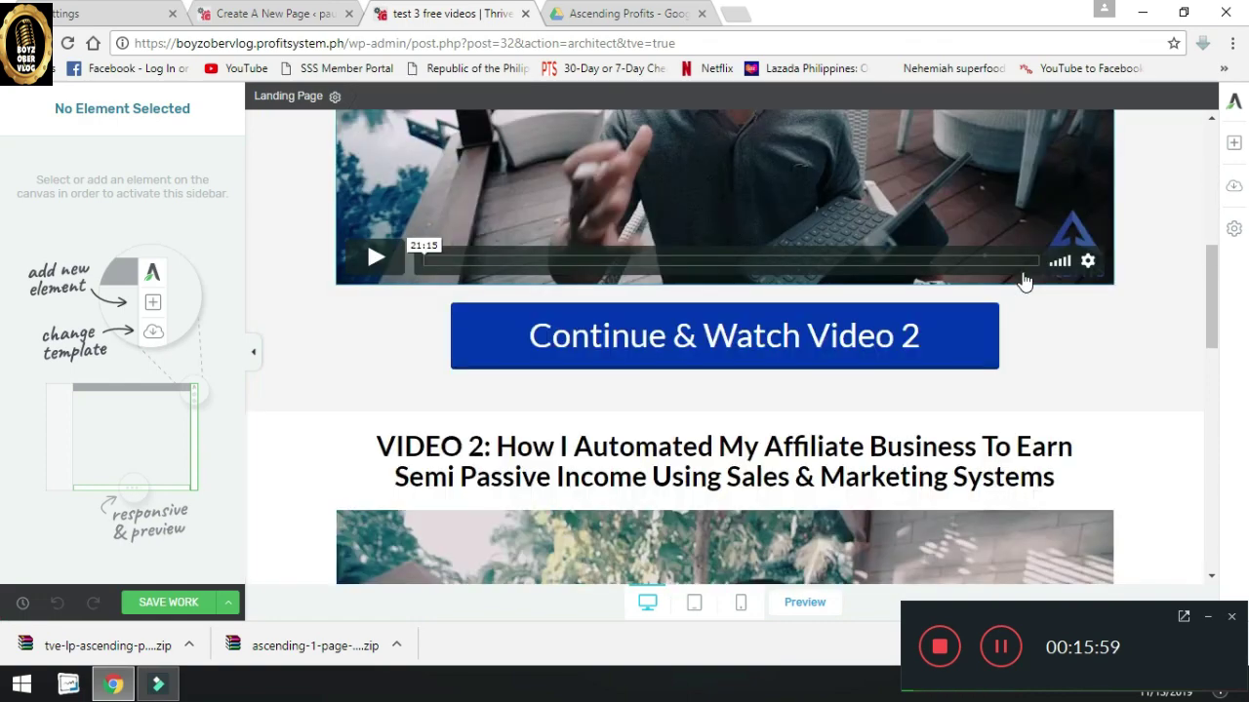
pyautogui.scroll(6, 1024, 278)
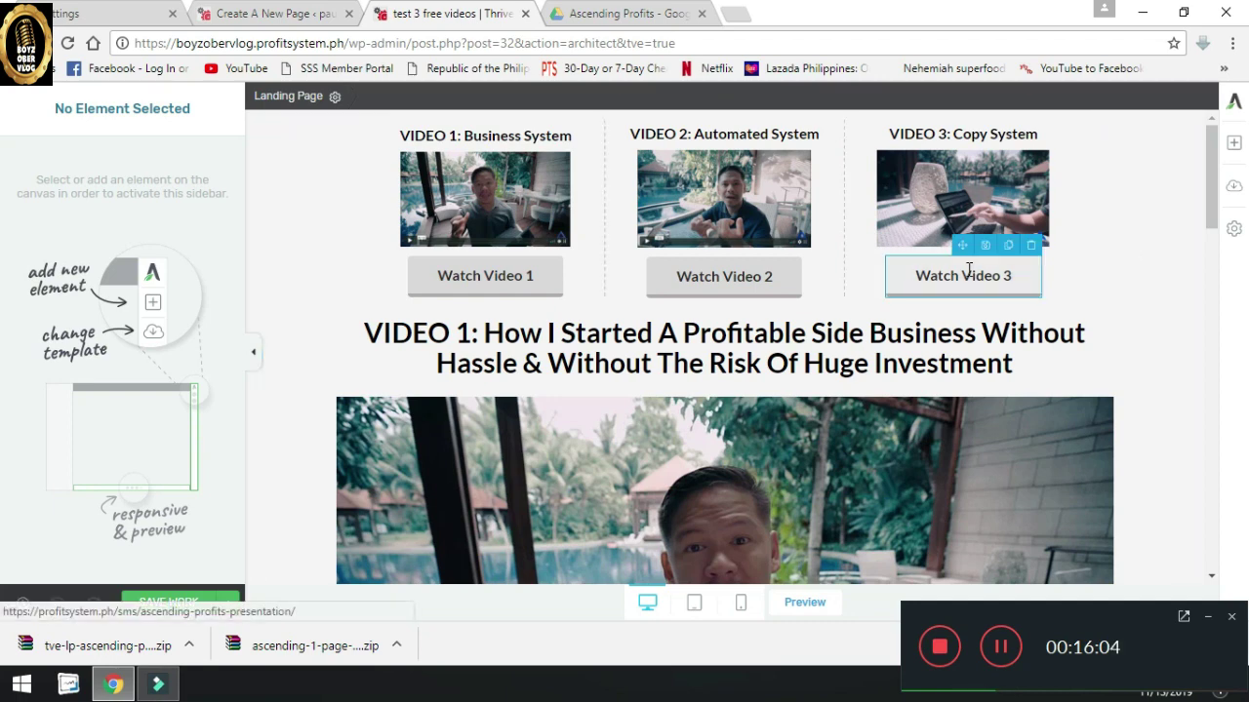
pyautogui.scroll(-2, 897, 292)
pyautogui.scroll(-2, 897, 292)
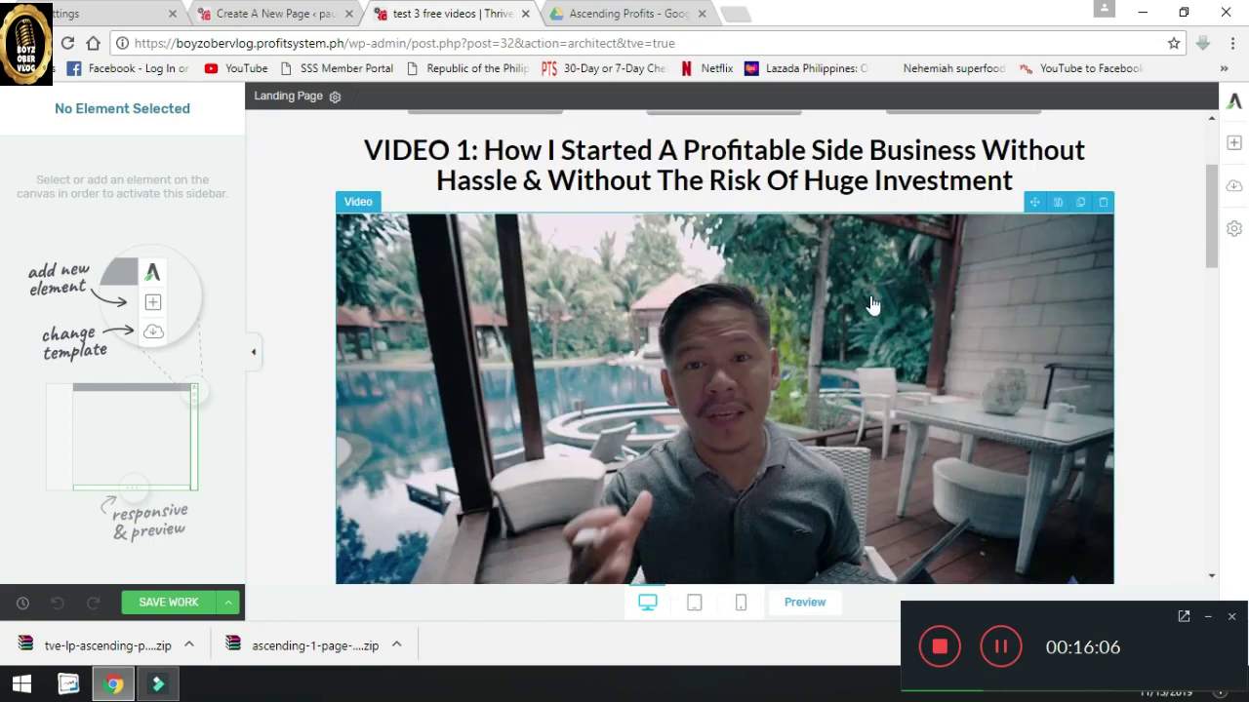
pyautogui.scroll(-4, 873, 304)
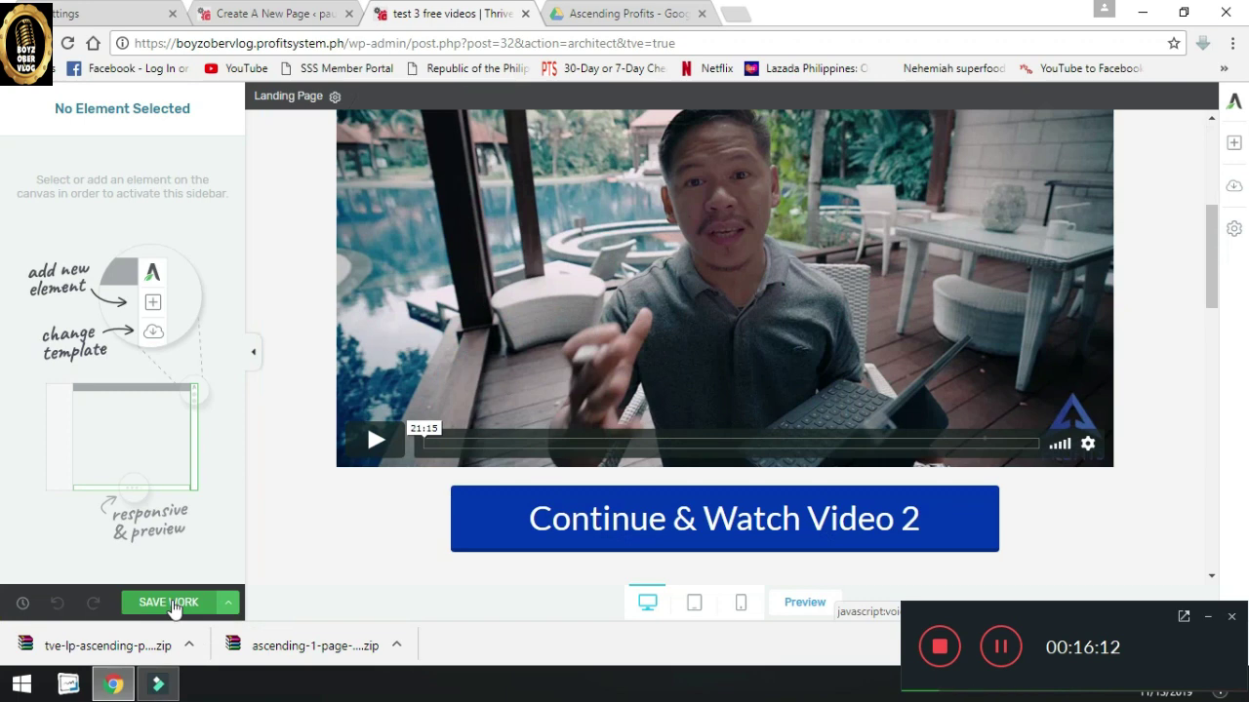
pyautogui.click(170, 602)
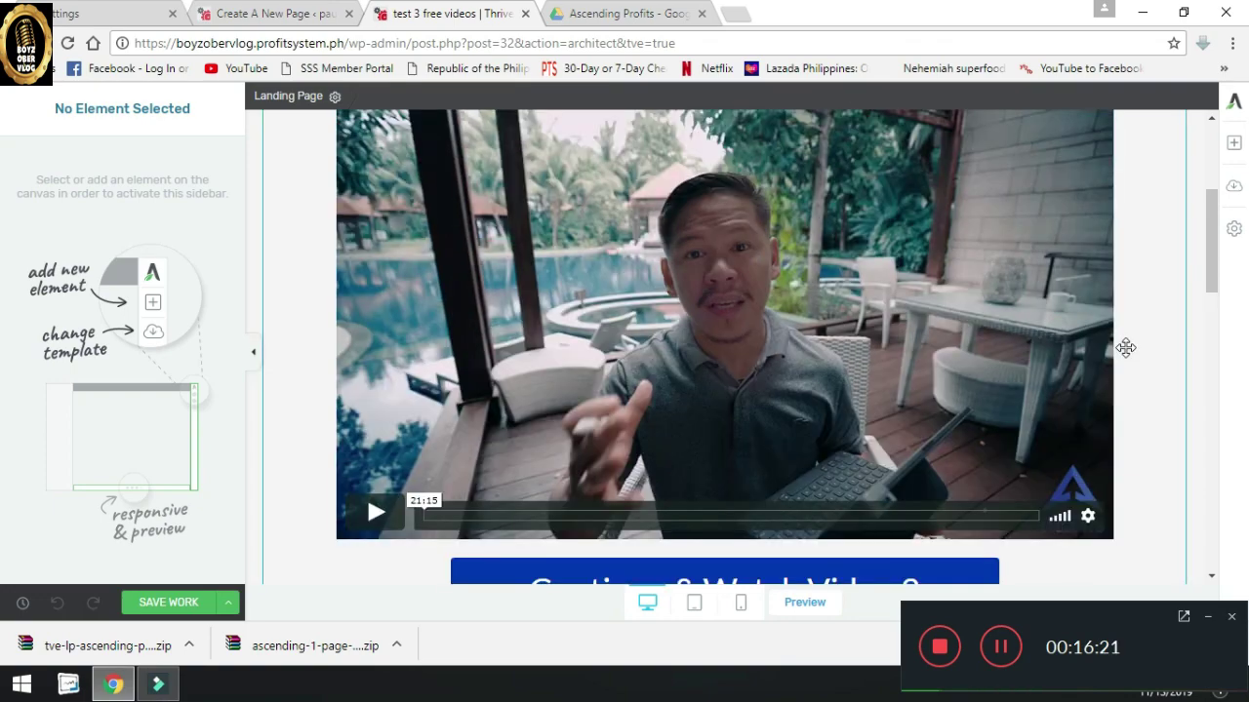
pyautogui.scroll(3, 1125, 348)
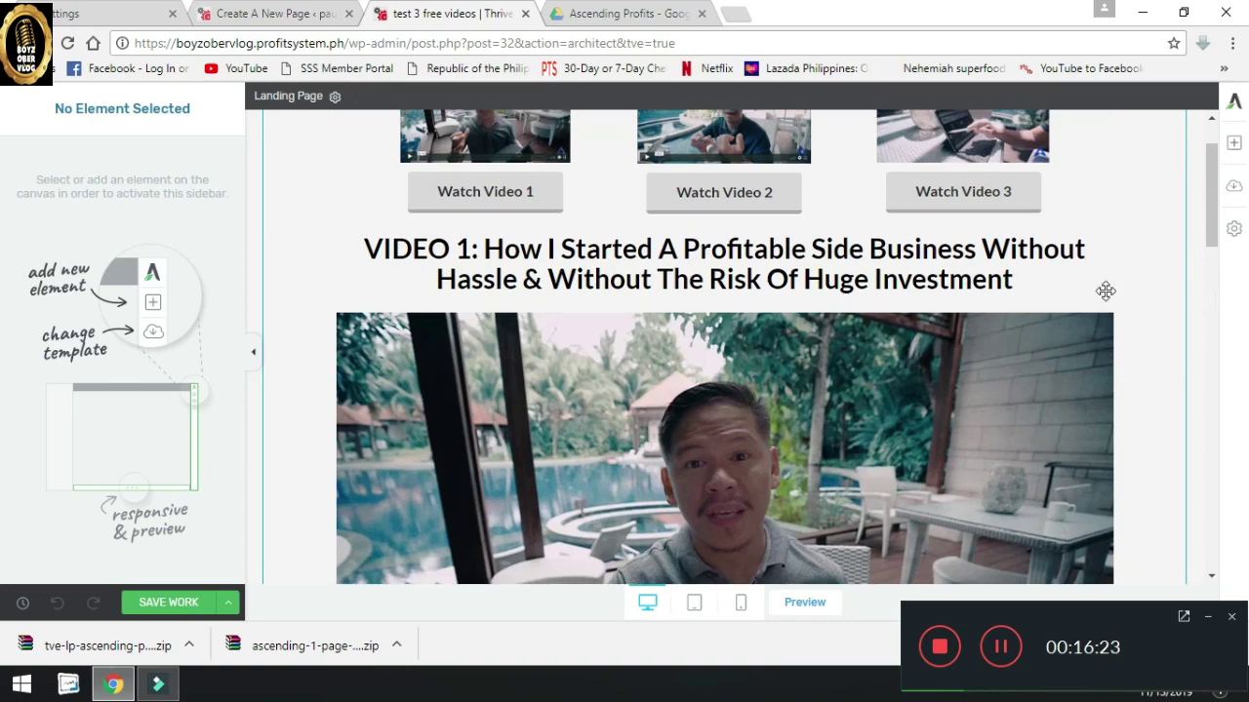
pyautogui.scroll(2, 742, 196)
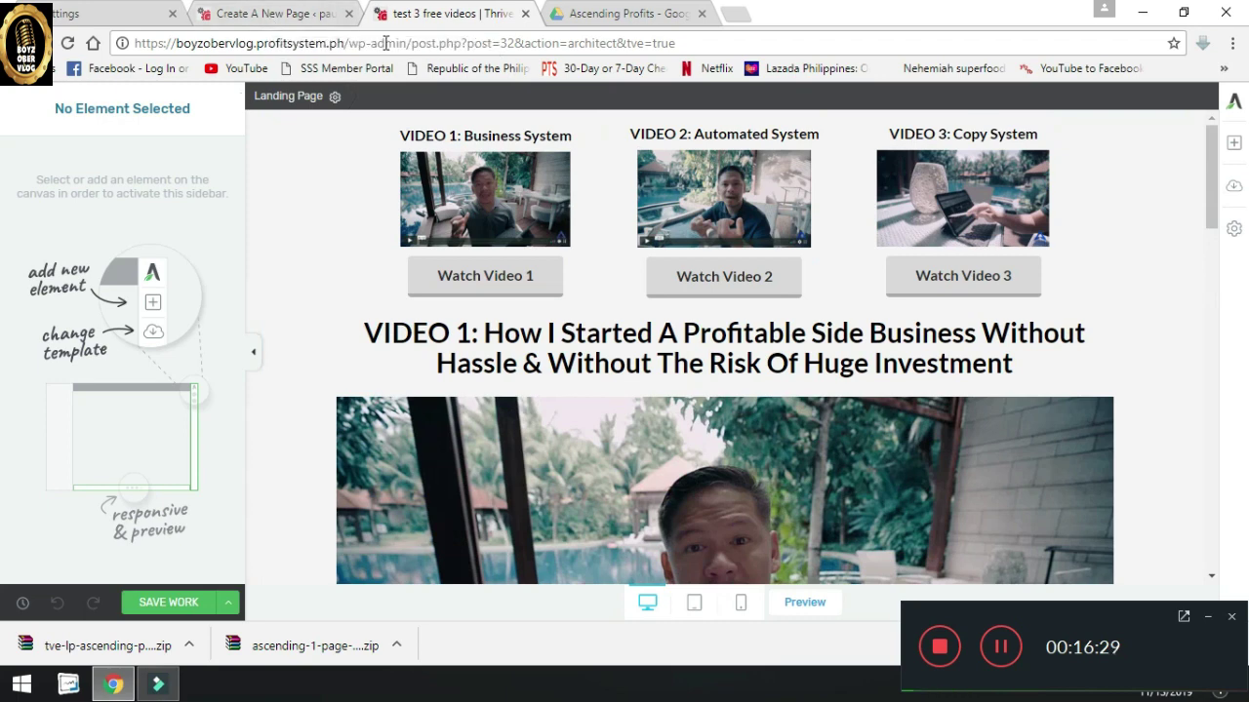
# - Return to WordPress admin and start Profit System > Create A New Page, leaving the current editor
pyautogui.click(274, 14)
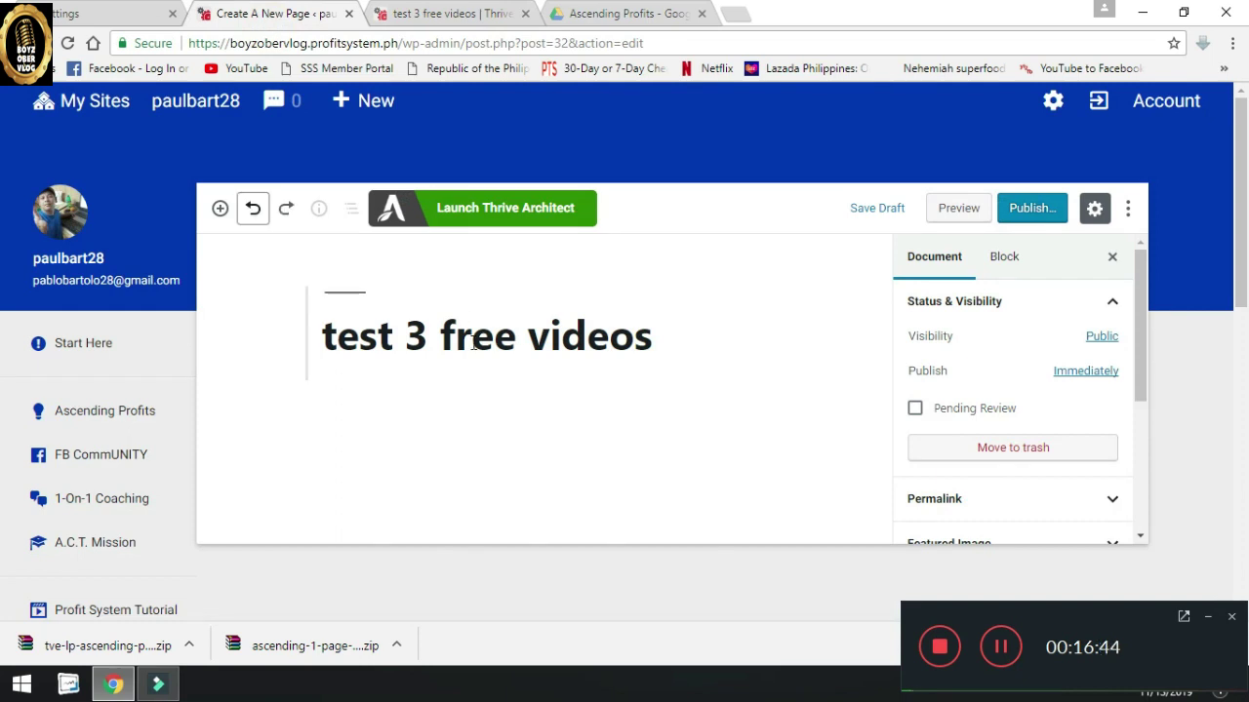
pyautogui.scroll(-2, 473, 343)
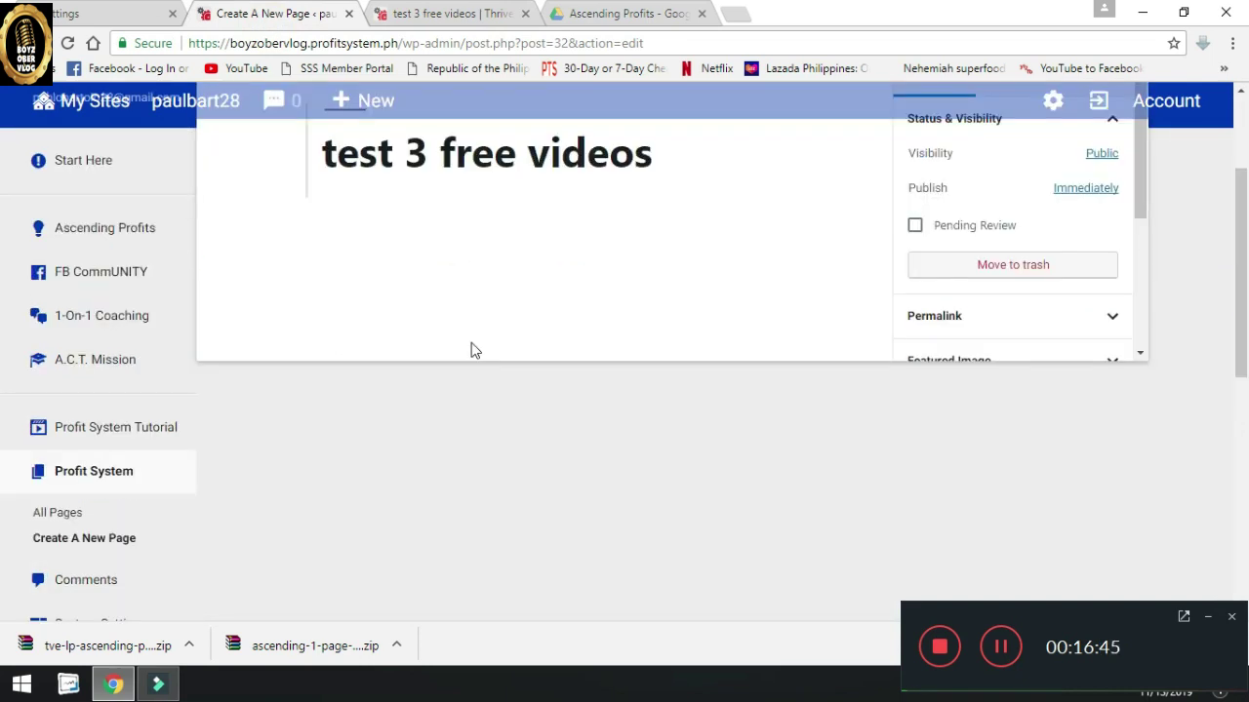
pyautogui.click(70, 547)
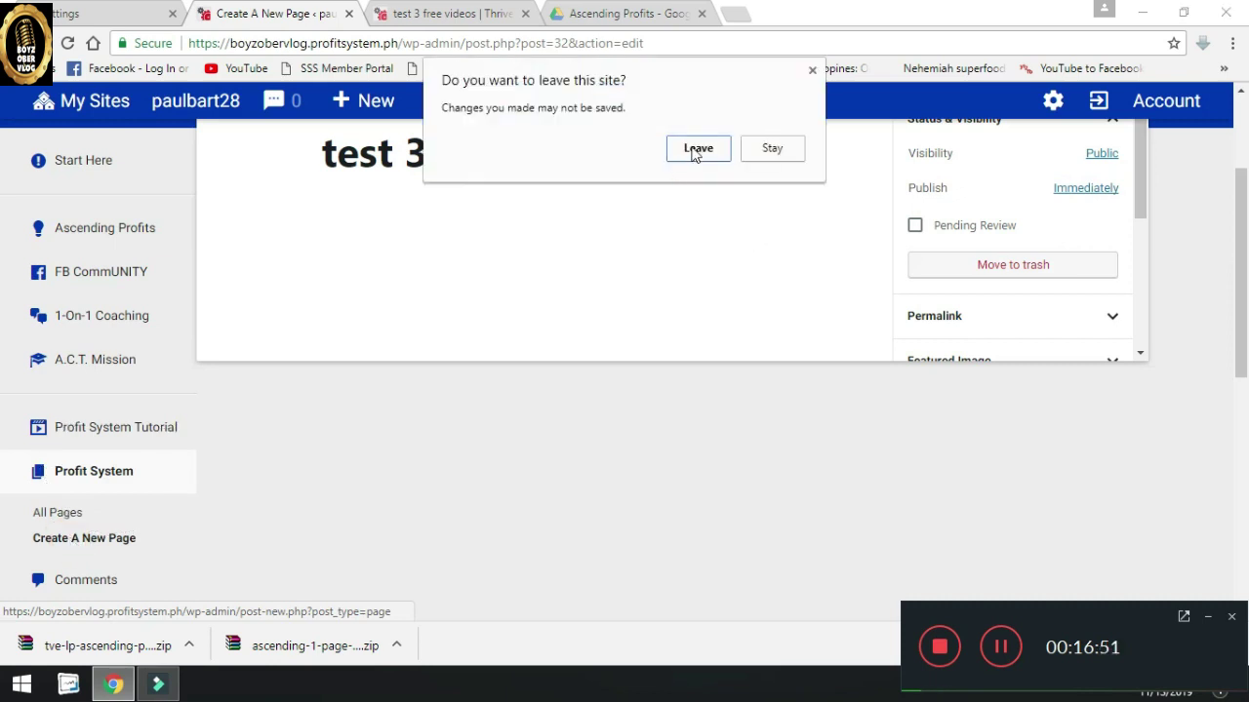
pyautogui.click(695, 150)
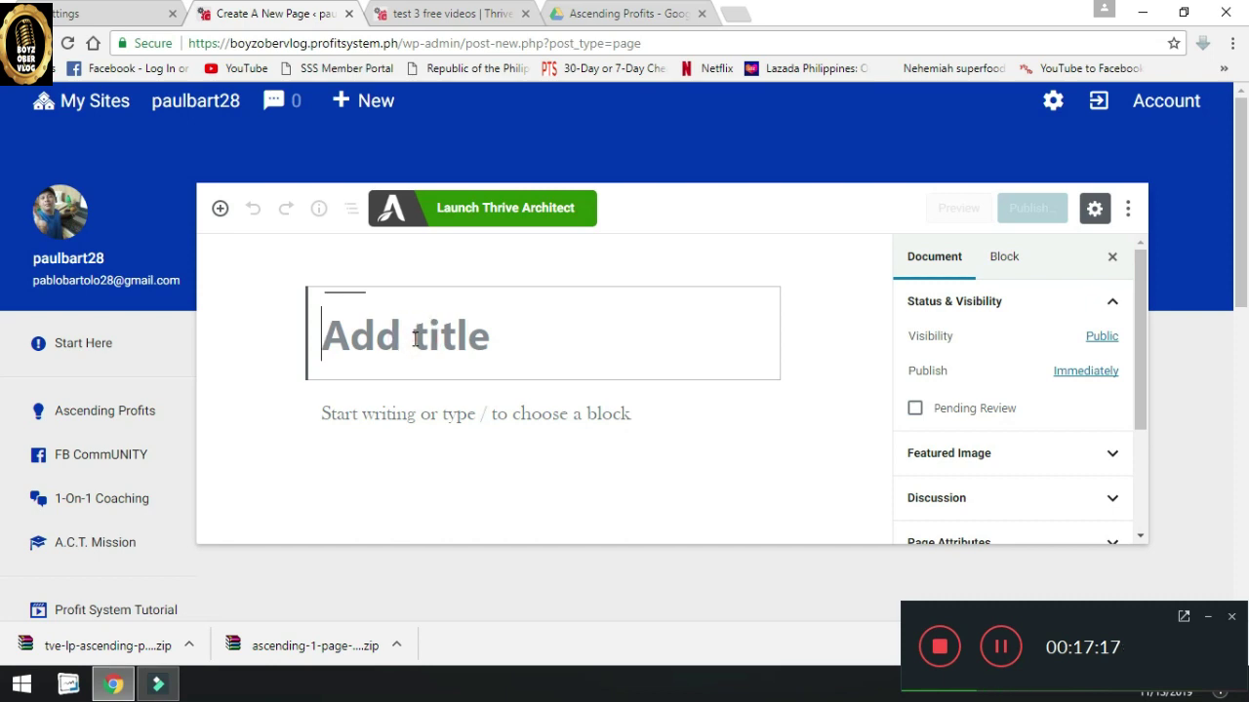
# - Title the new page 'test sales page' and launch it in Thrive Architect
pyautogui.write('test')
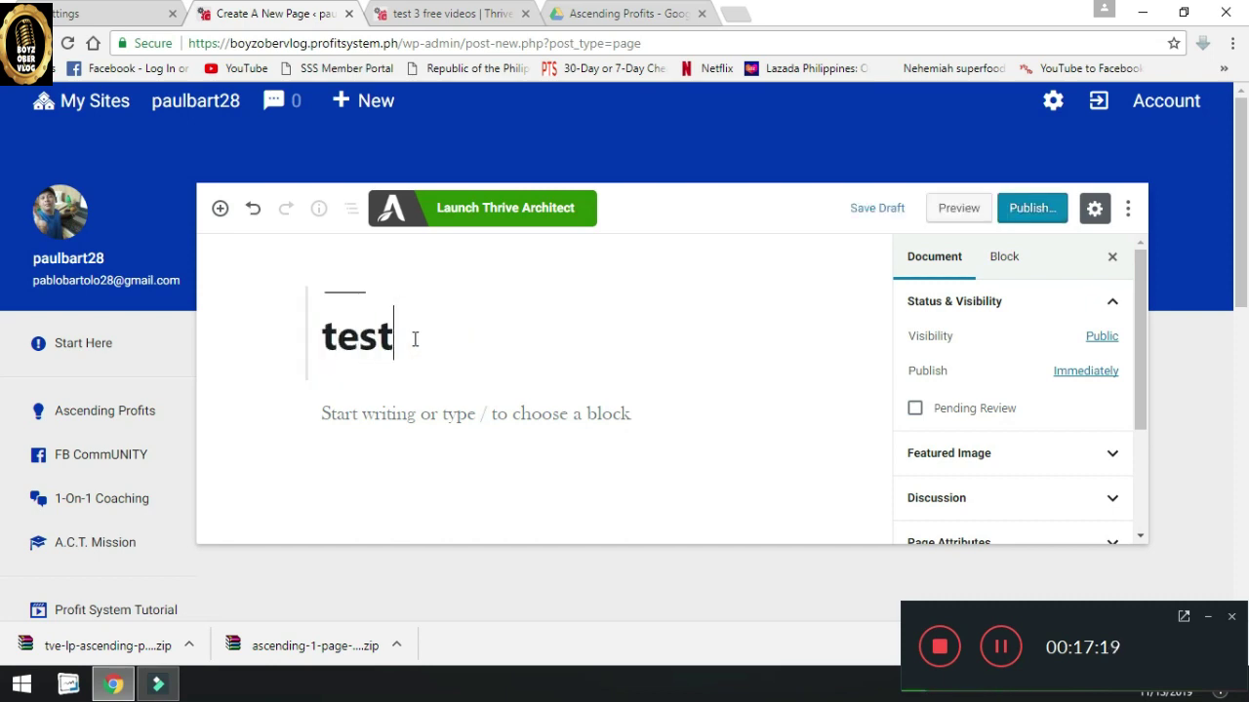
pyautogui.write(' sales page')
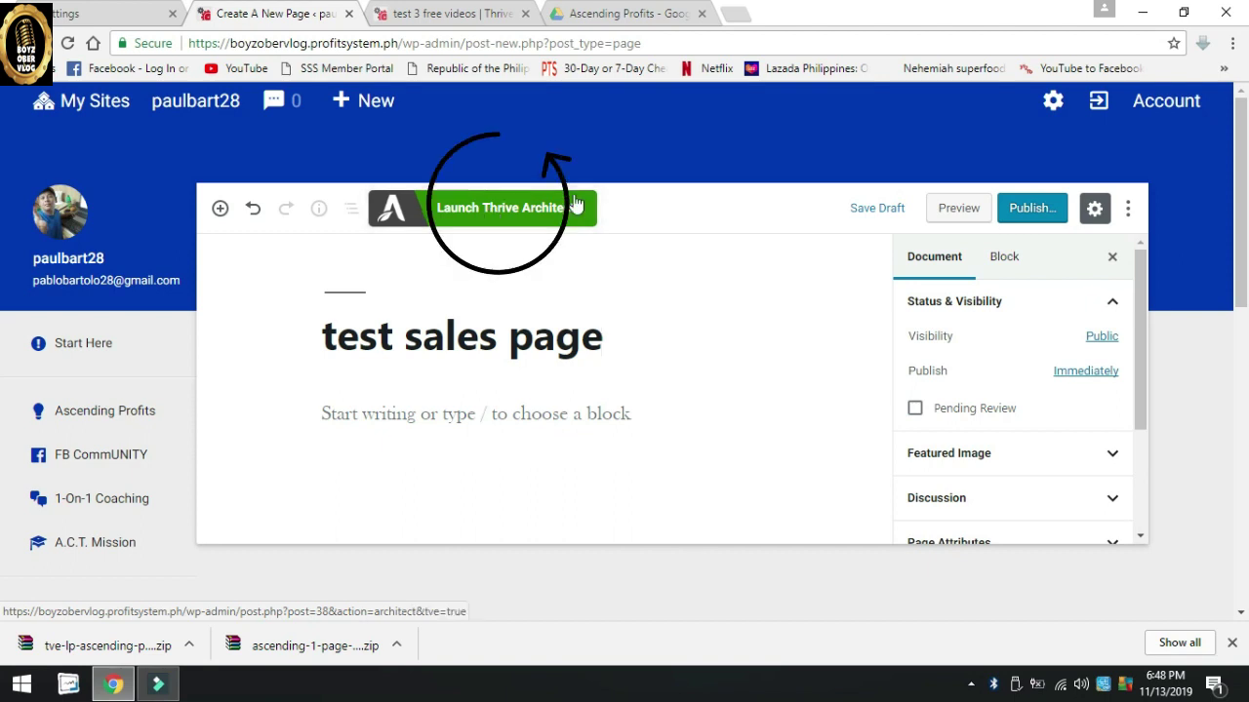
pyautogui.click(500, 212)
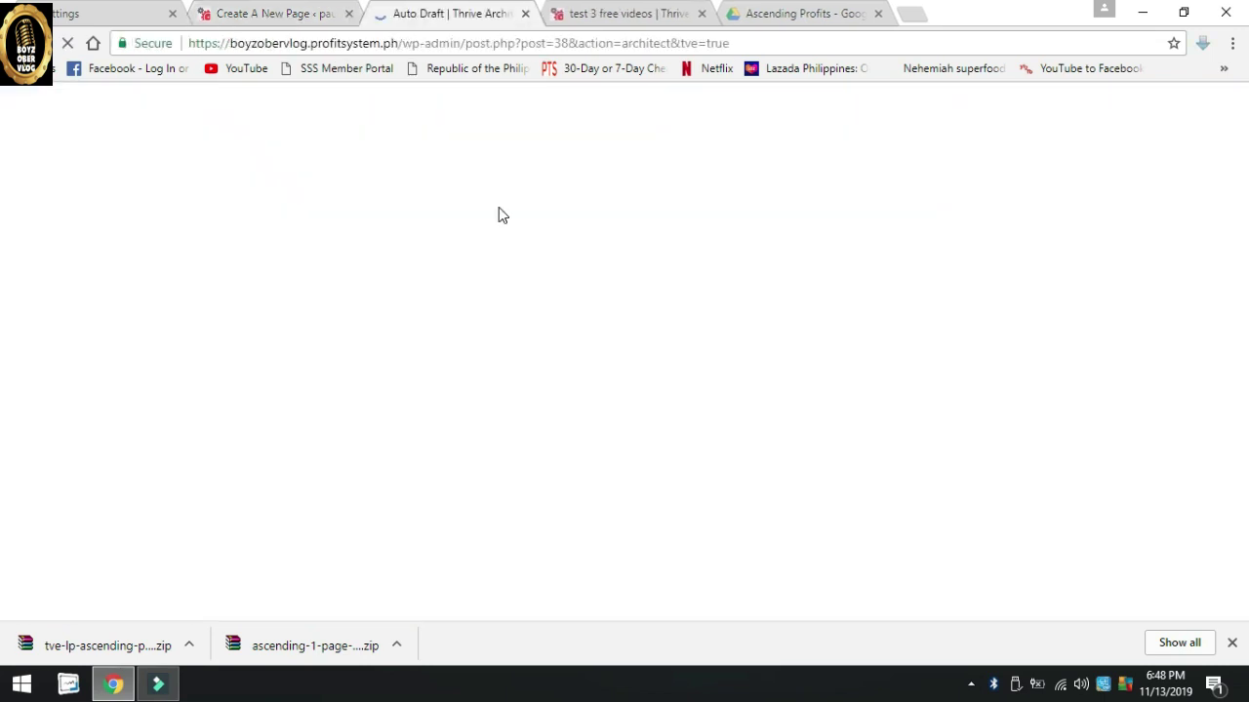
# - Import tve-lp-ascending-profit-sales-page.zip via Settings > Import Landing Page, replacing the page contents
pyautogui.moveTo(1005, 668)
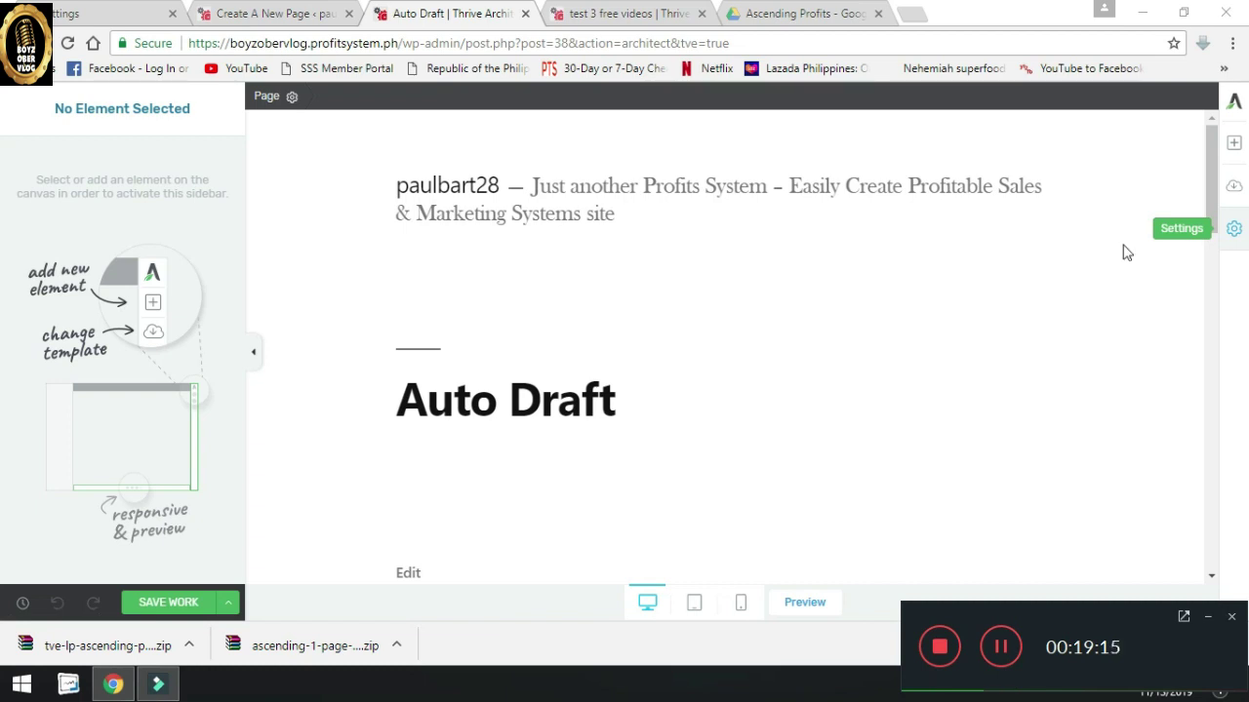
pyautogui.click(1234, 232)
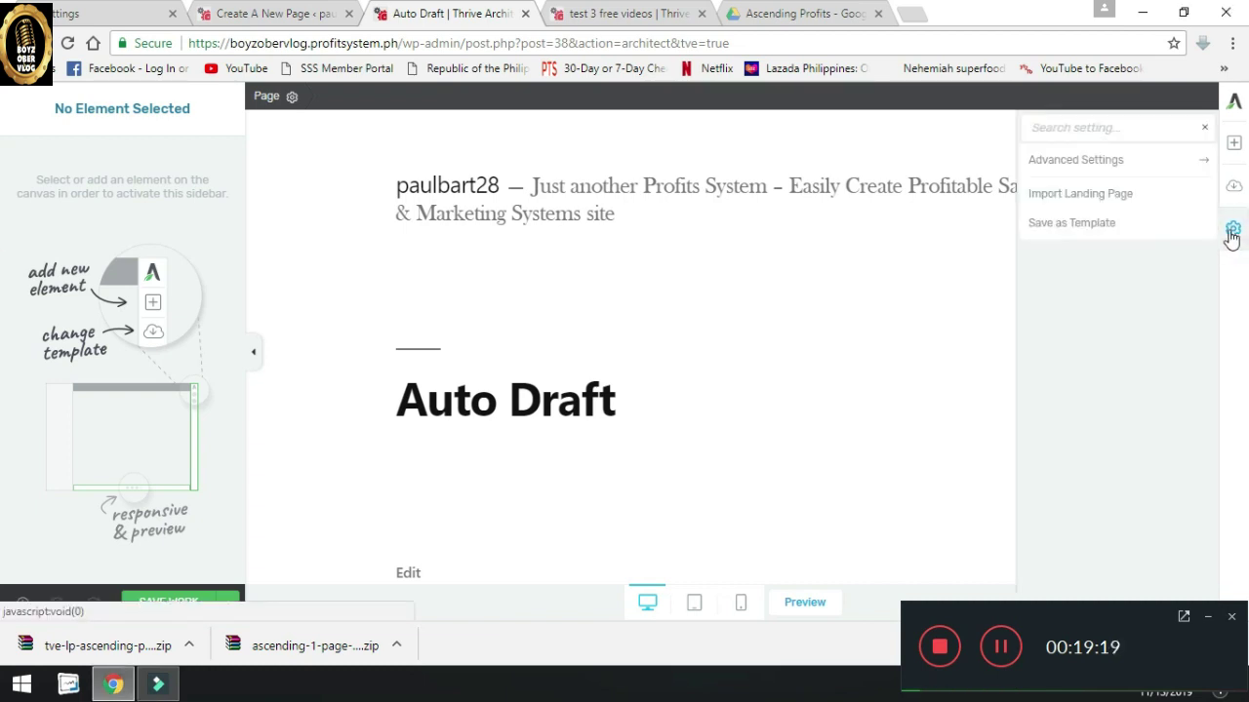
pyautogui.click(1067, 197)
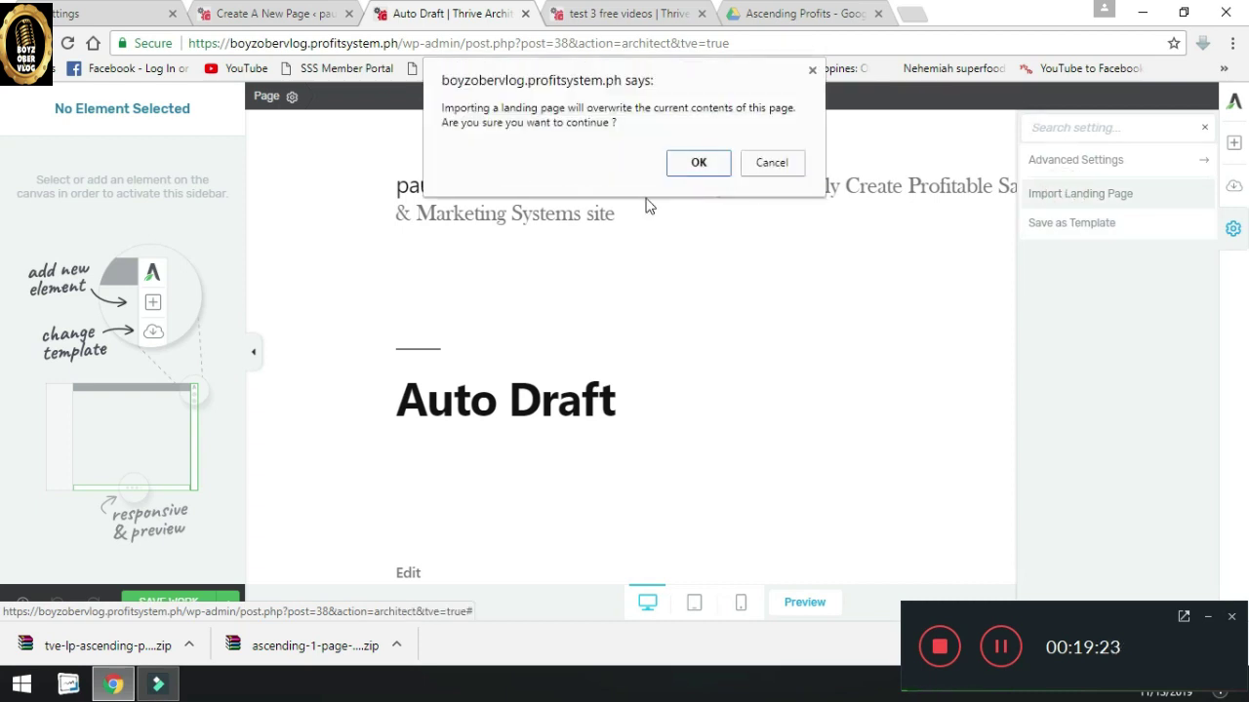
pyautogui.click(698, 166)
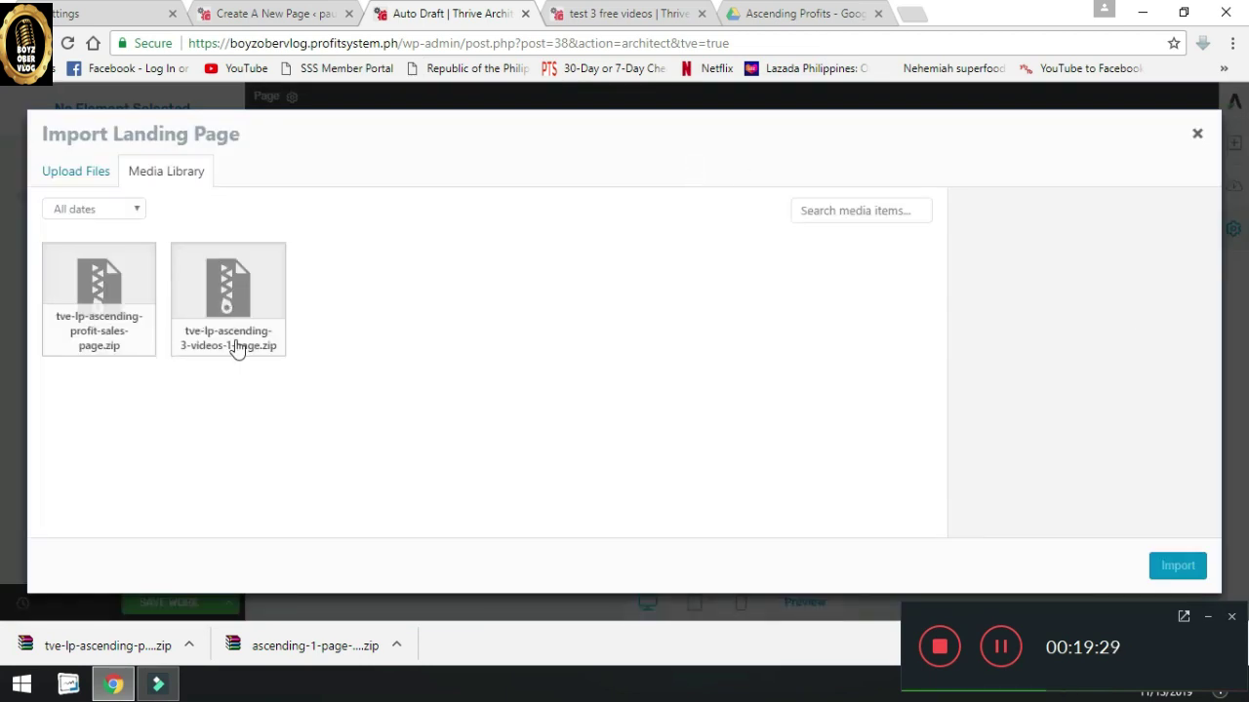
pyautogui.click(101, 297)
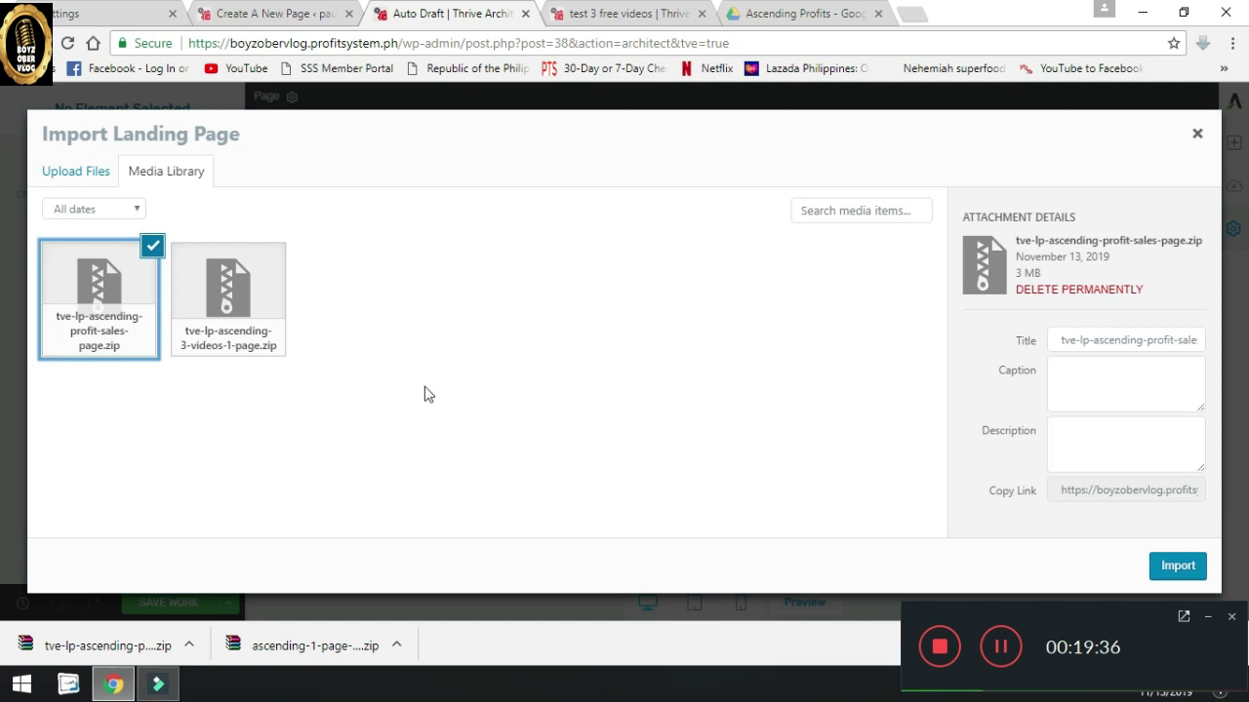
pyautogui.click(1181, 571)
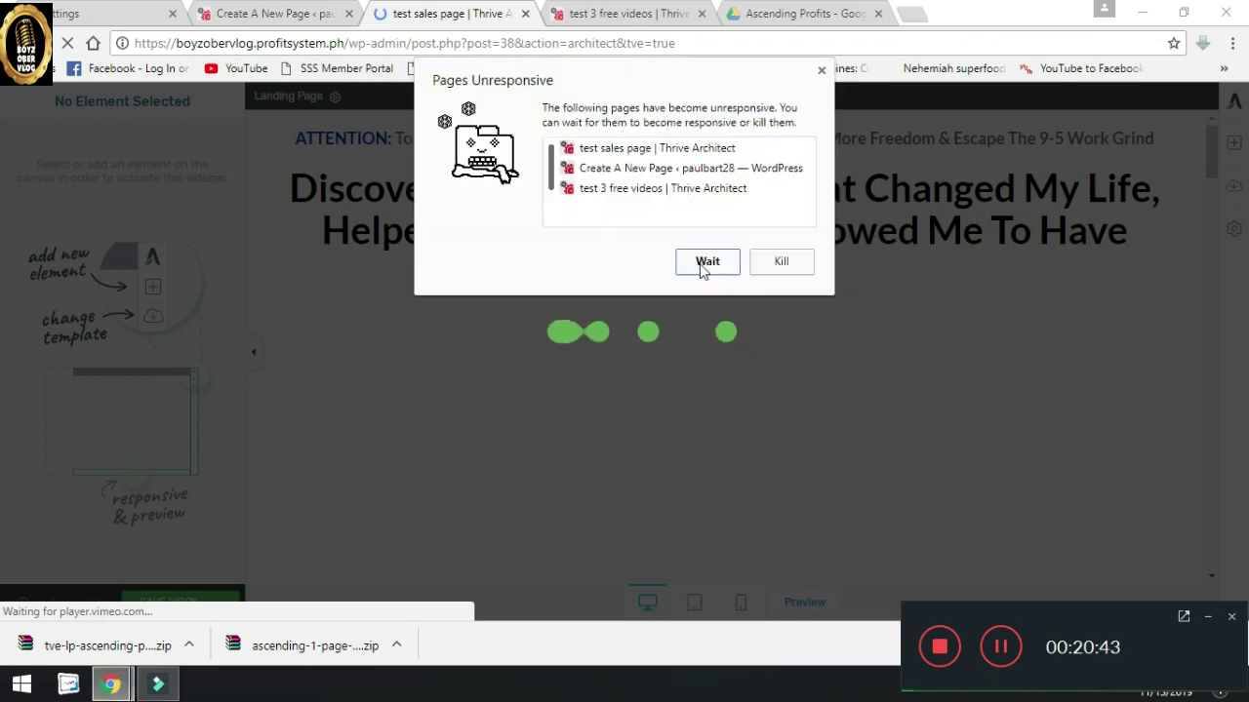
# - Wait out the unresponsive-page warning, save the imported sales page, and review it
pyautogui.click(727, 271)
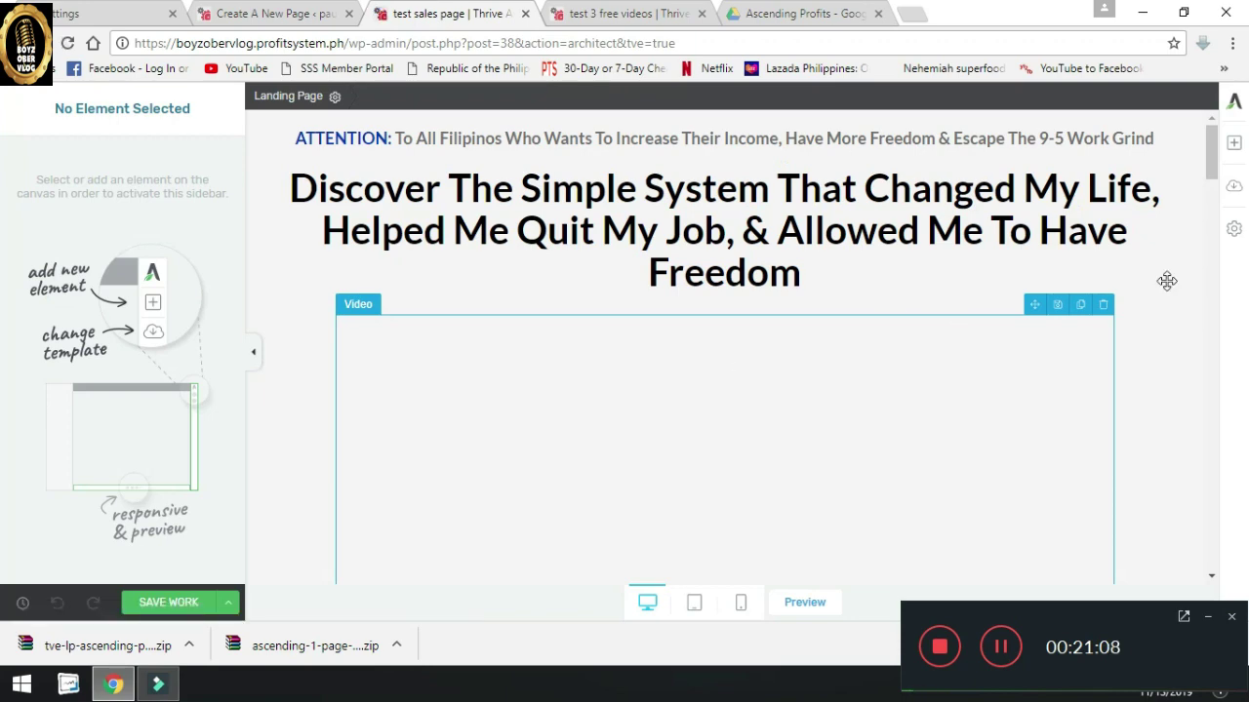
pyautogui.scroll(-3, 1048, 277)
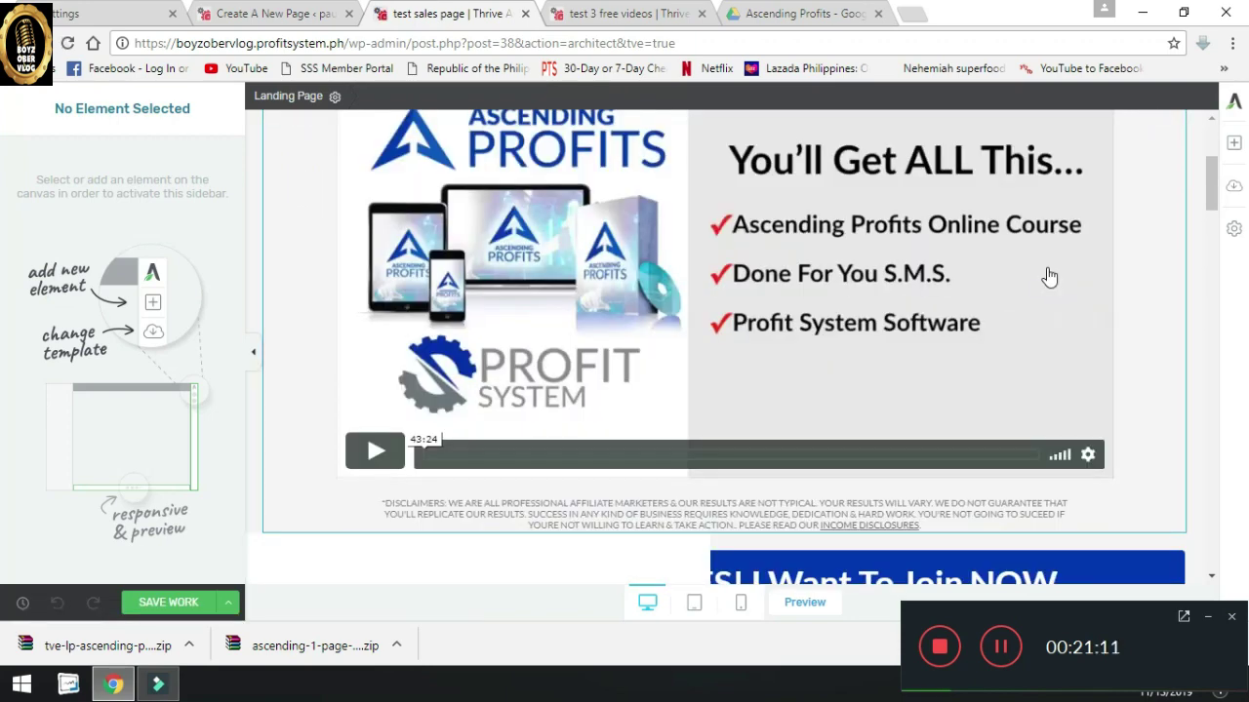
pyautogui.scroll(-1, 809, 357)
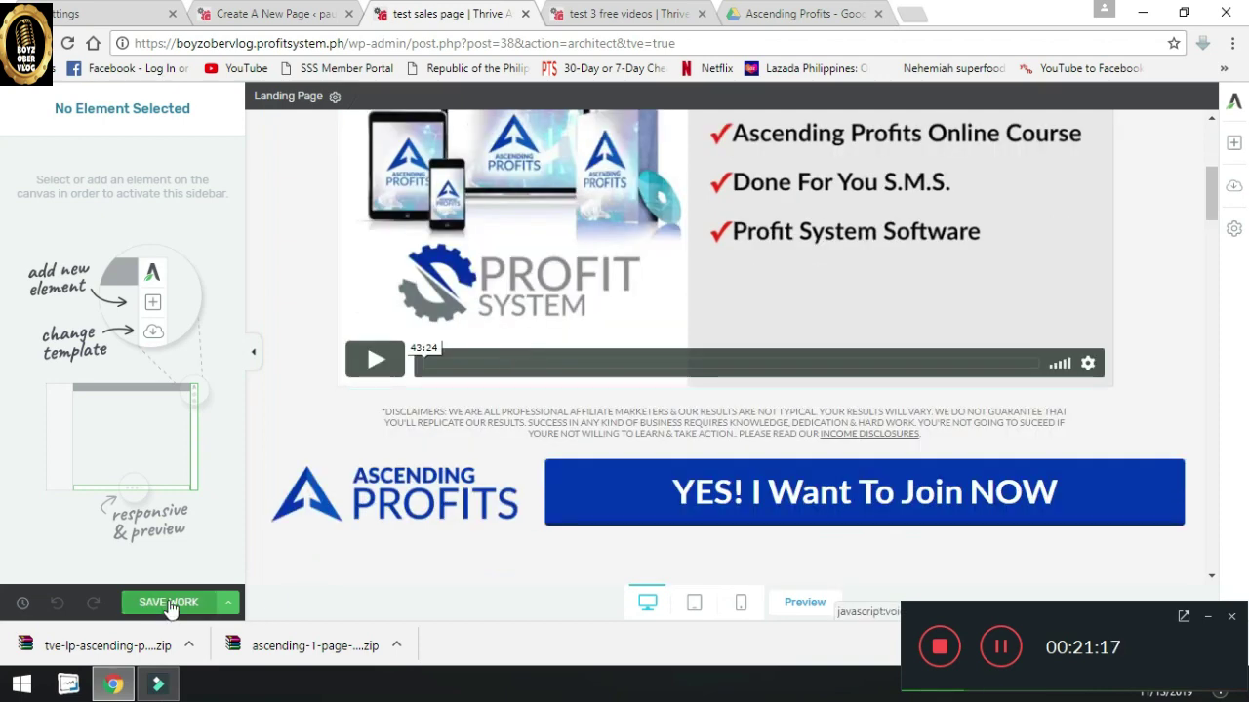
pyautogui.click(169, 607)
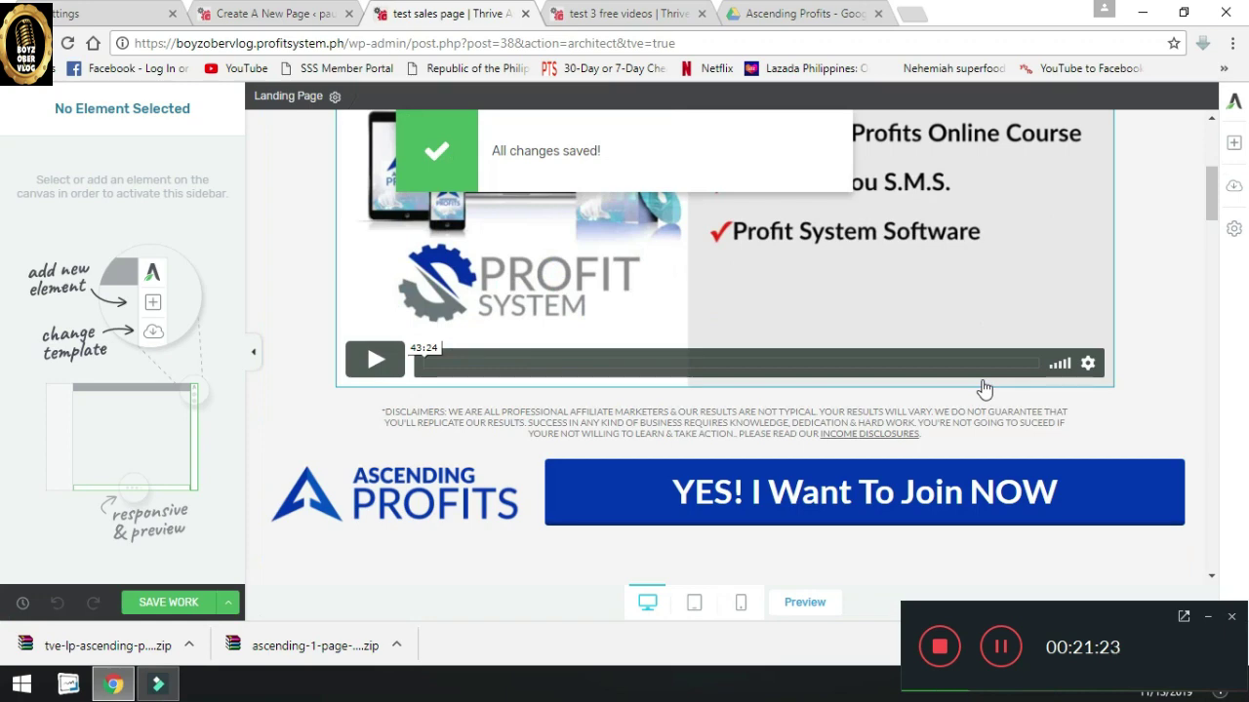
pyautogui.scroll(2, 983, 390)
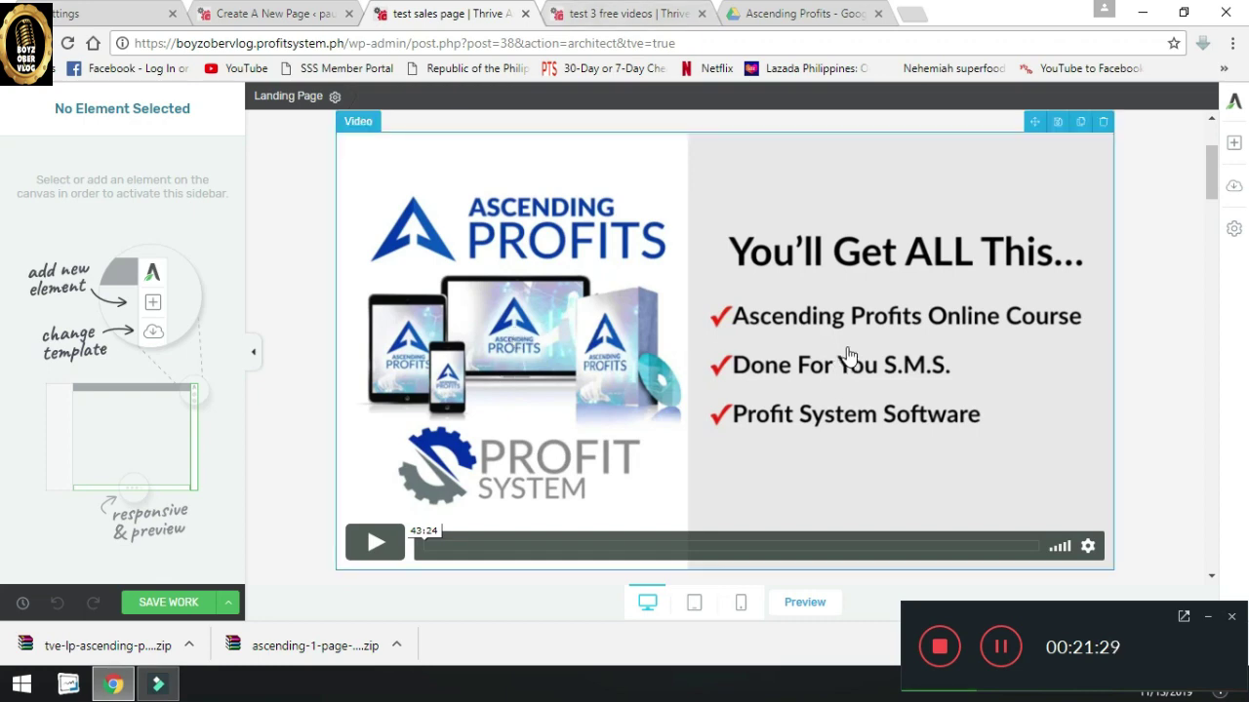
pyautogui.scroll(2, 847, 356)
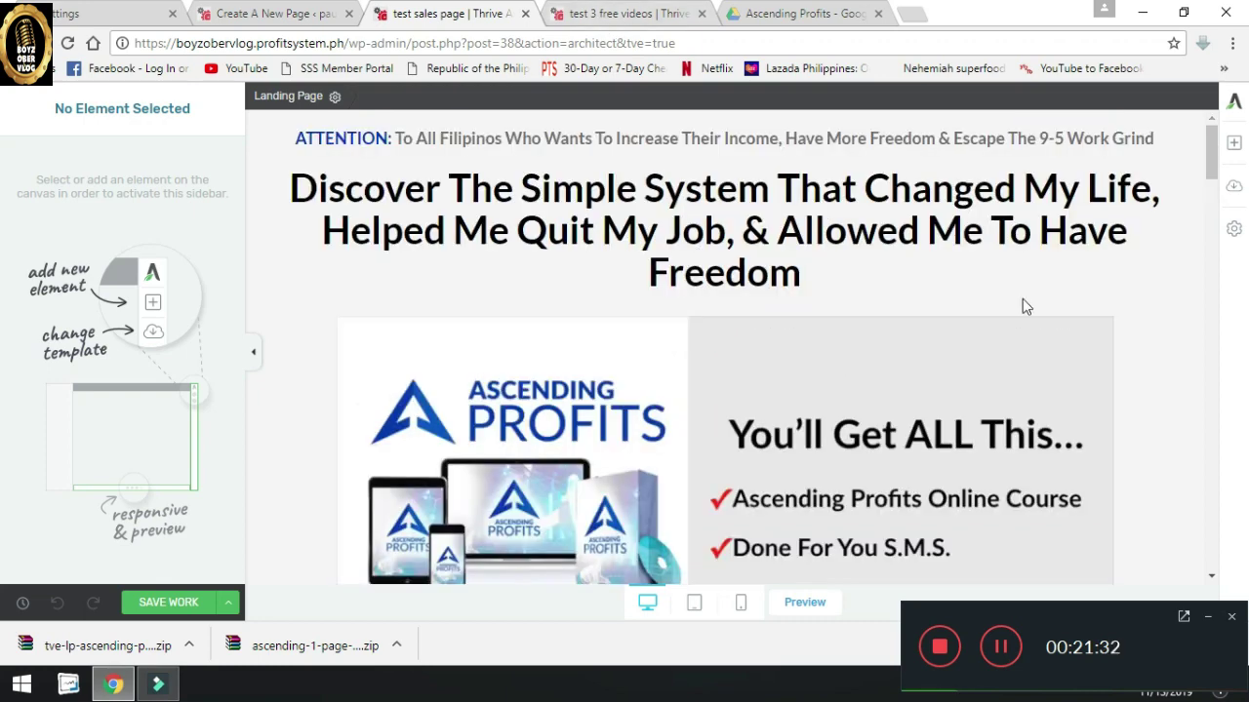
pyautogui.scroll(-1, 820, 410)
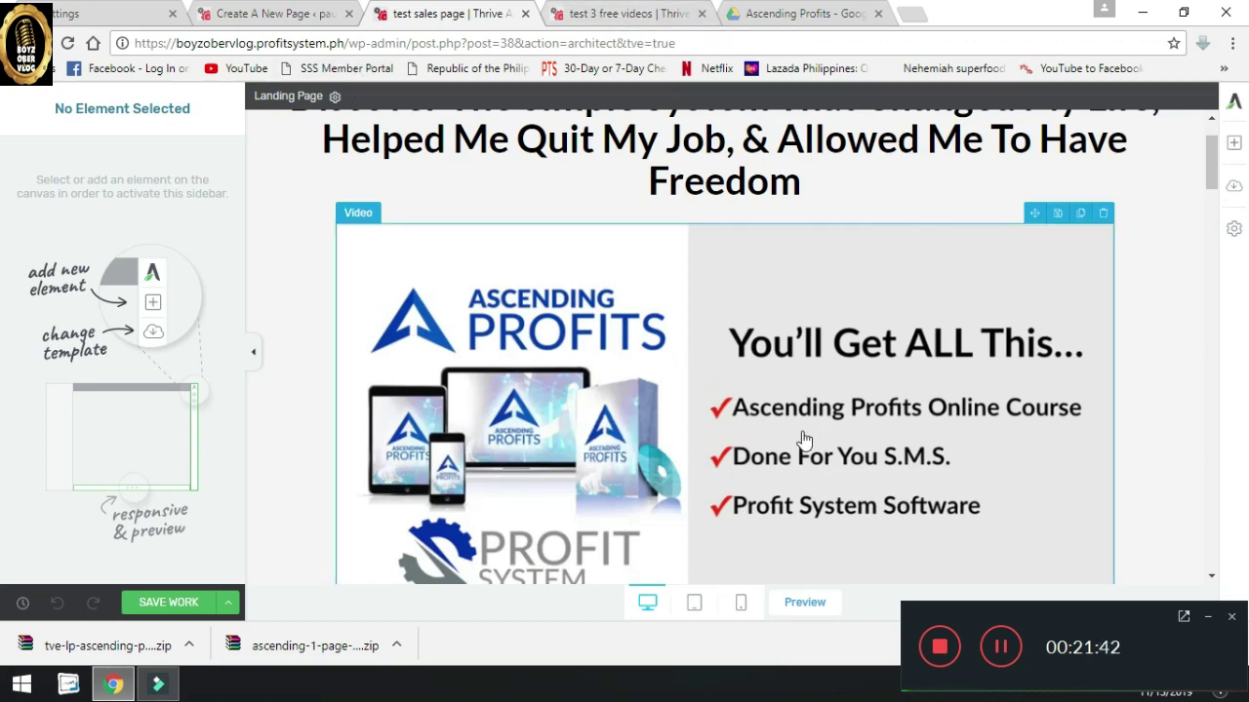
pyautogui.scroll(-2, 349, 517)
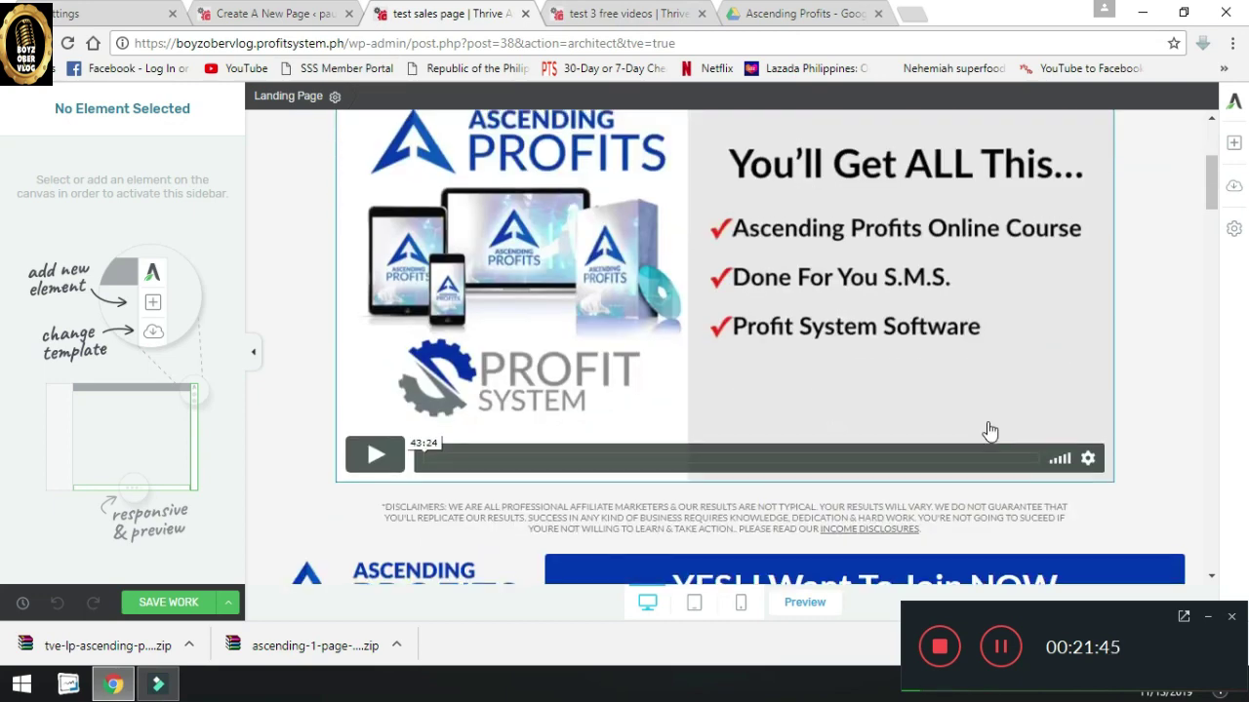
pyautogui.scroll(3, 988, 431)
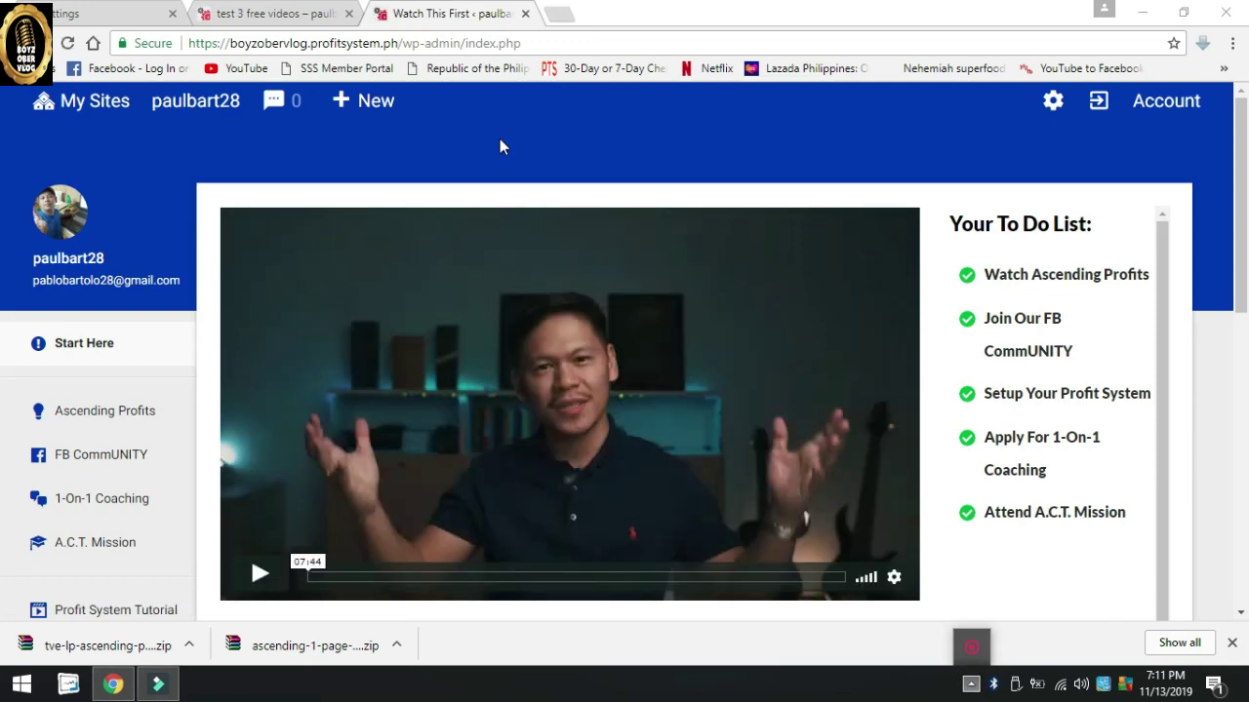
# - Open Profit System > All Pages to list the four drafts, including 'test sales page'
pyautogui.scroll(-1, 500, 147)
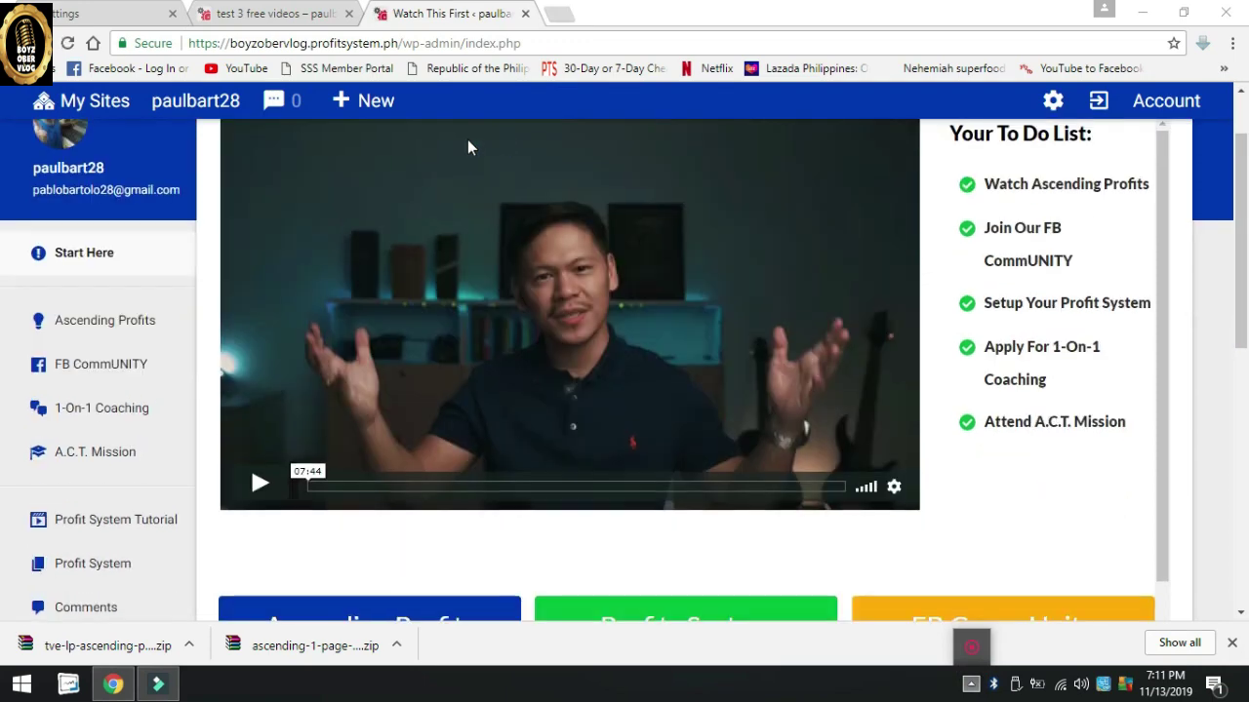
pyautogui.scroll(1, 478, 152)
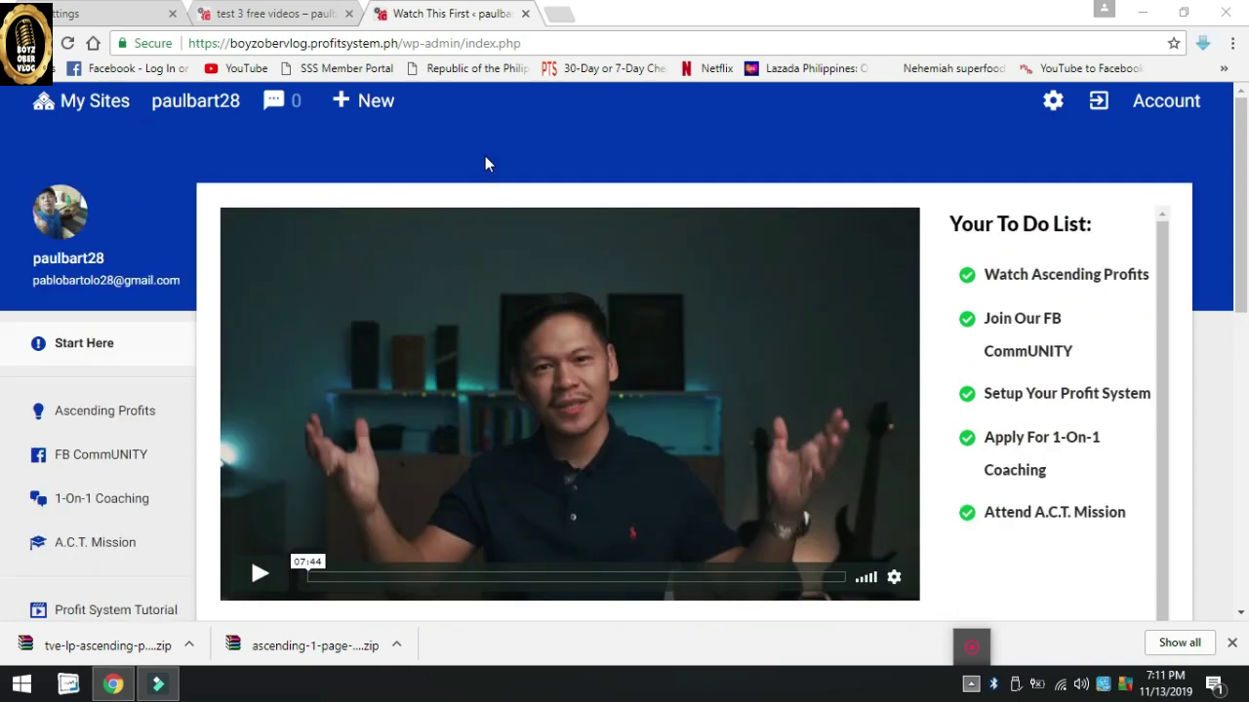
pyautogui.scroll(-3, 490, 176)
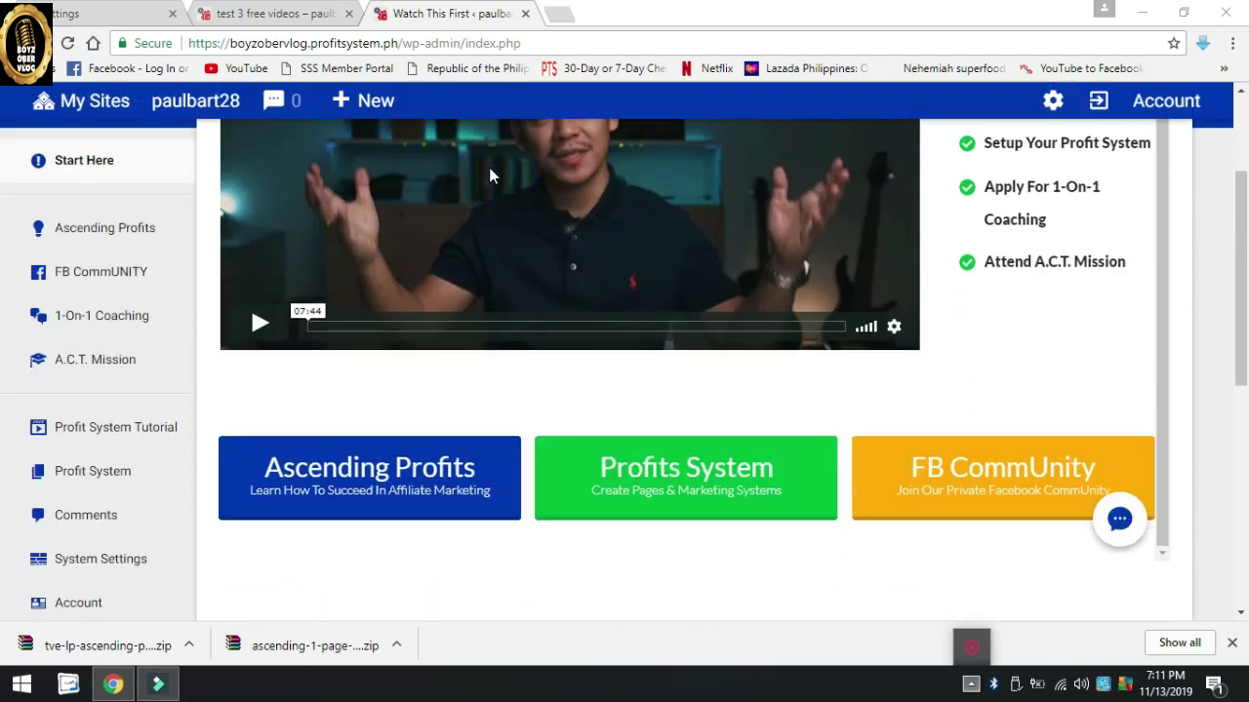
pyautogui.scroll(-1, 489, 176)
pyautogui.scroll(3, 489, 173)
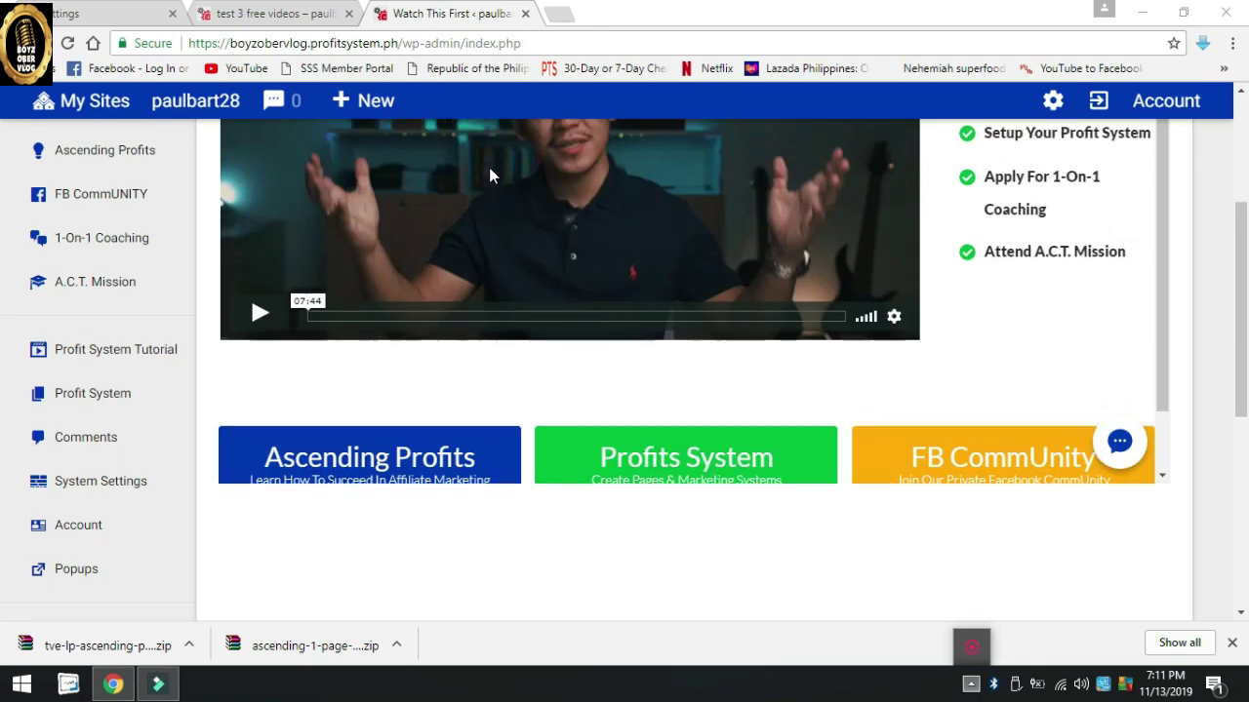
pyautogui.scroll(-1, 489, 173)
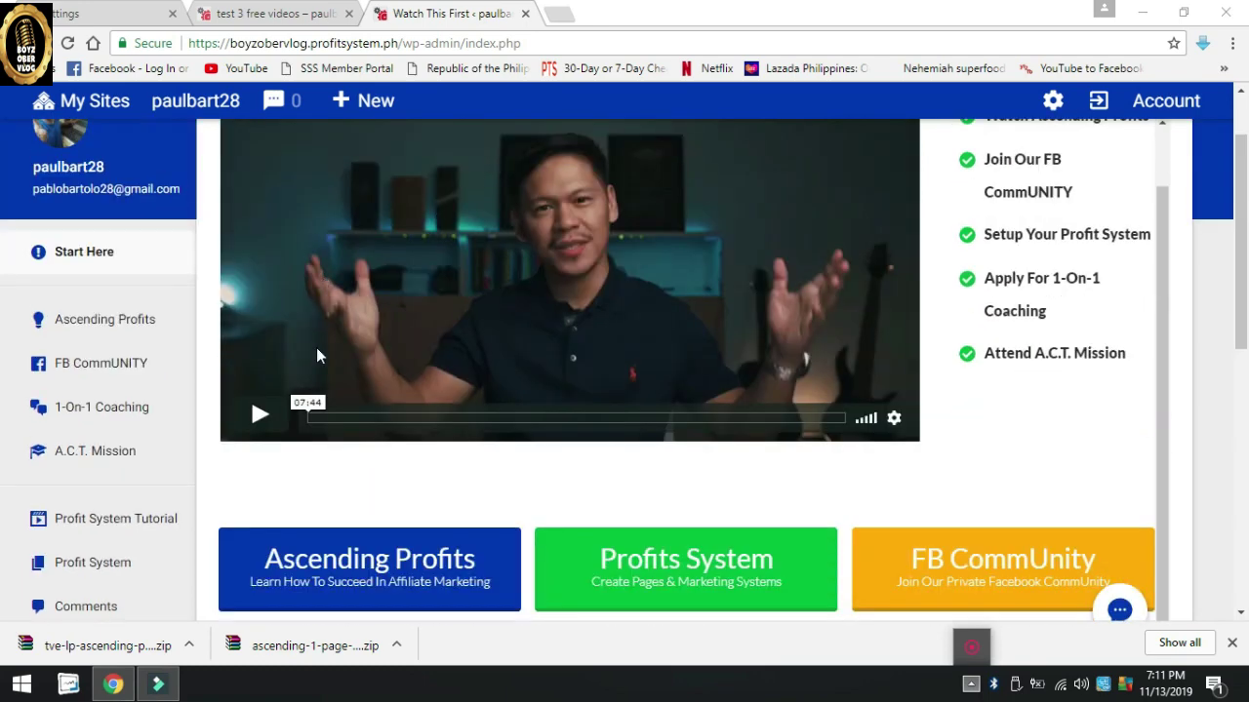
pyautogui.scroll(-3, 245, 376)
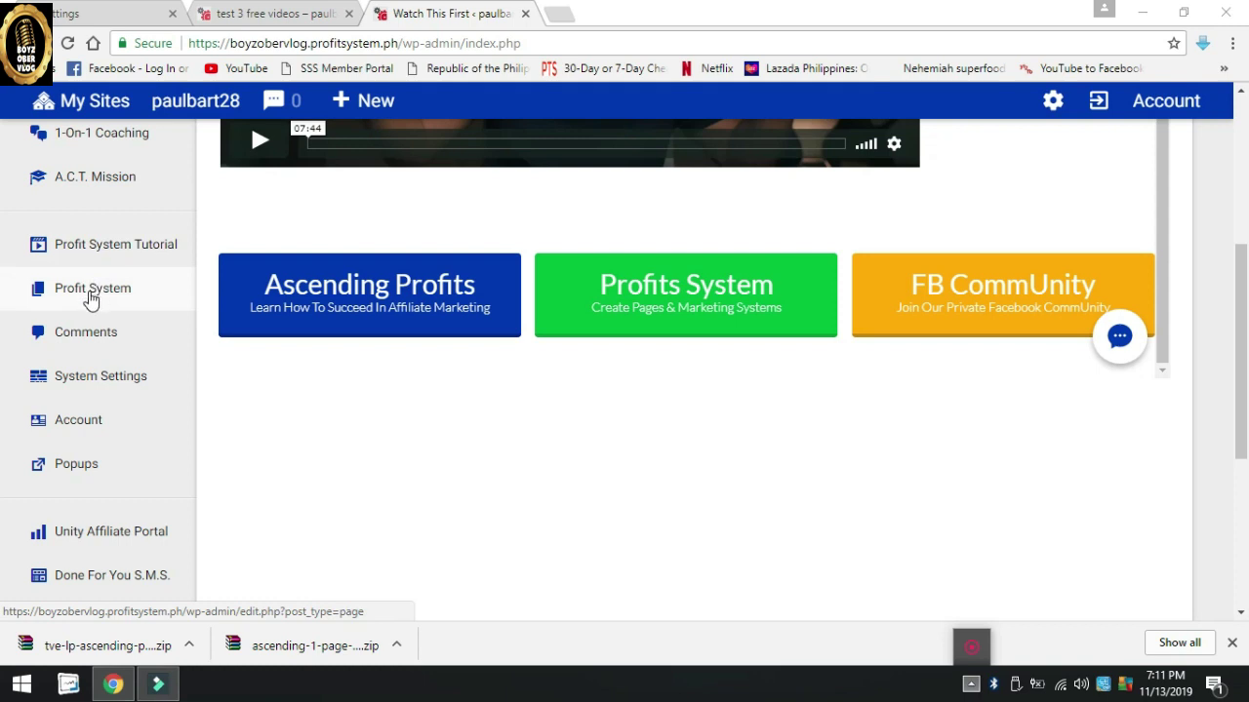
pyautogui.moveTo(93, 297)
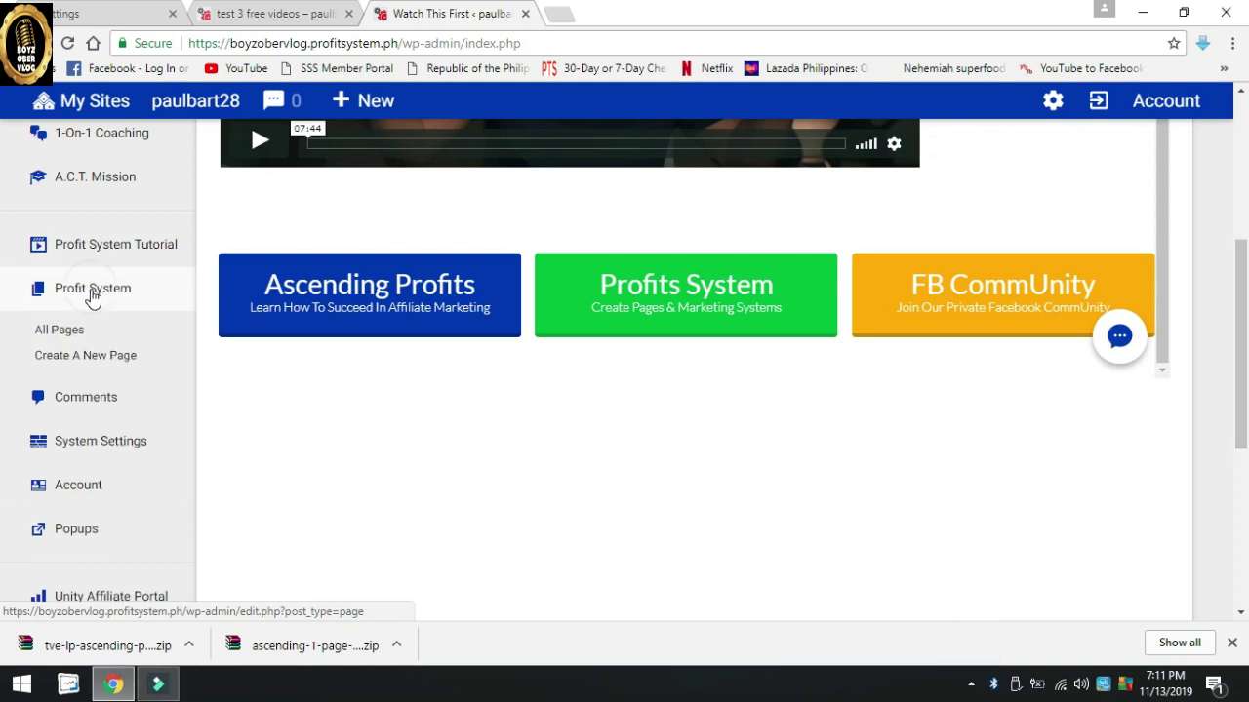
pyautogui.click(62, 332)
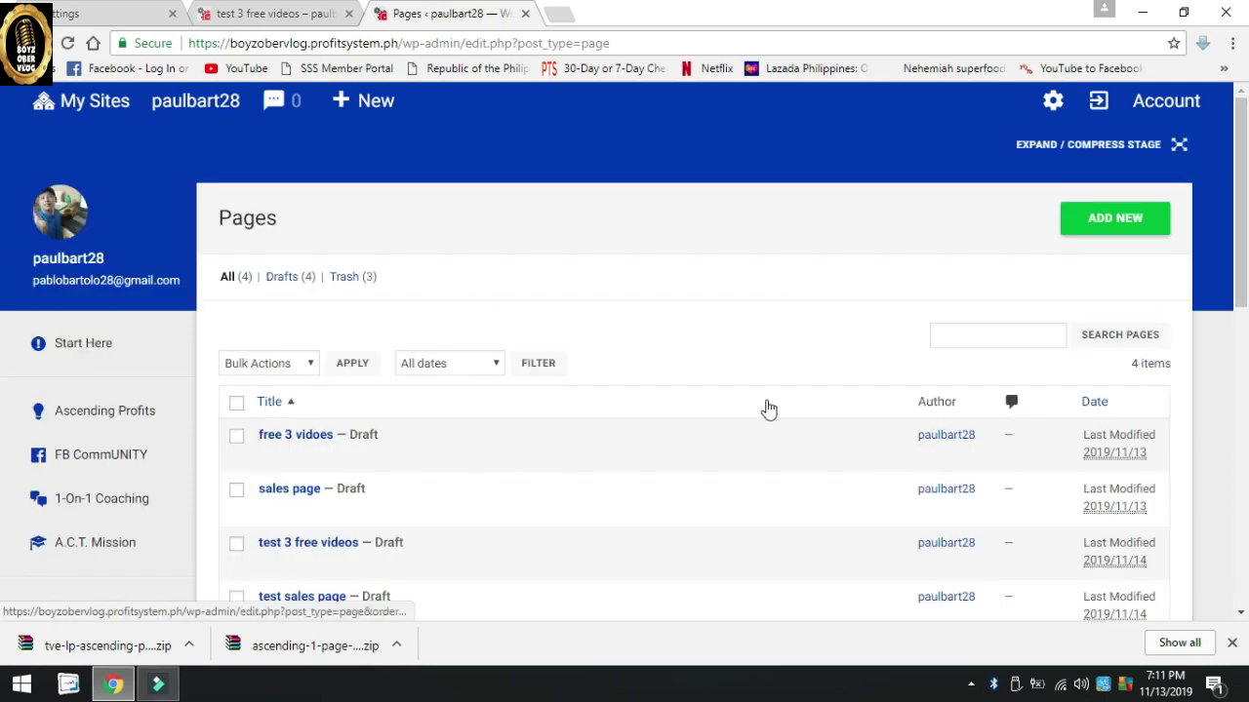
pyautogui.scroll(-2, 603, 375)
pyautogui.scroll(-2, 384, 423)
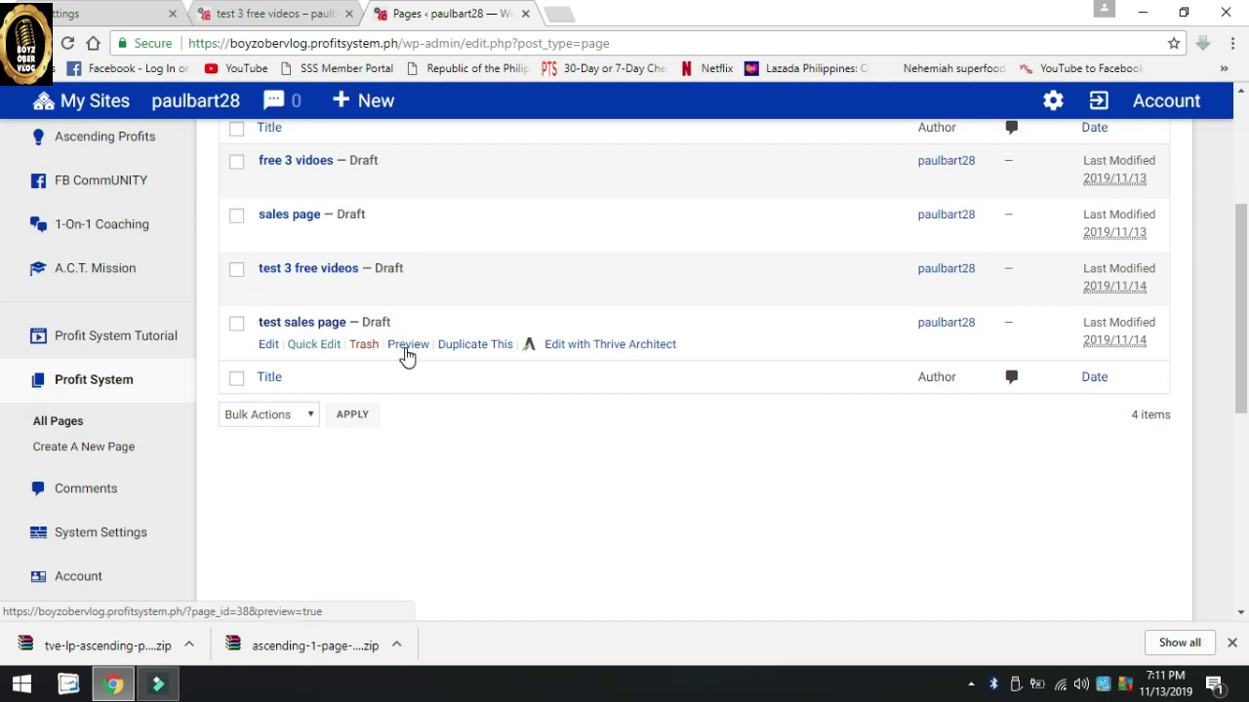
# - Preview 'test sales page', select its preview address, and send the other tab back to Pages
pyautogui.click(408, 347)
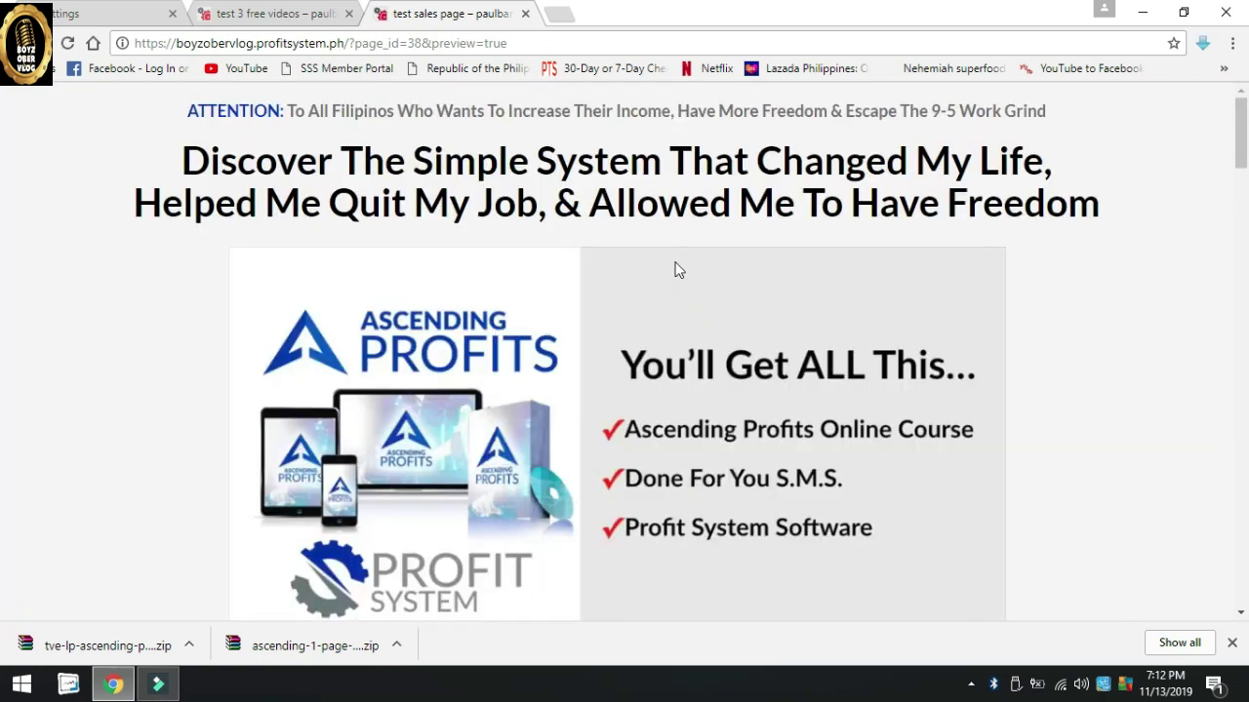
pyautogui.scroll(-3, 572, 273)
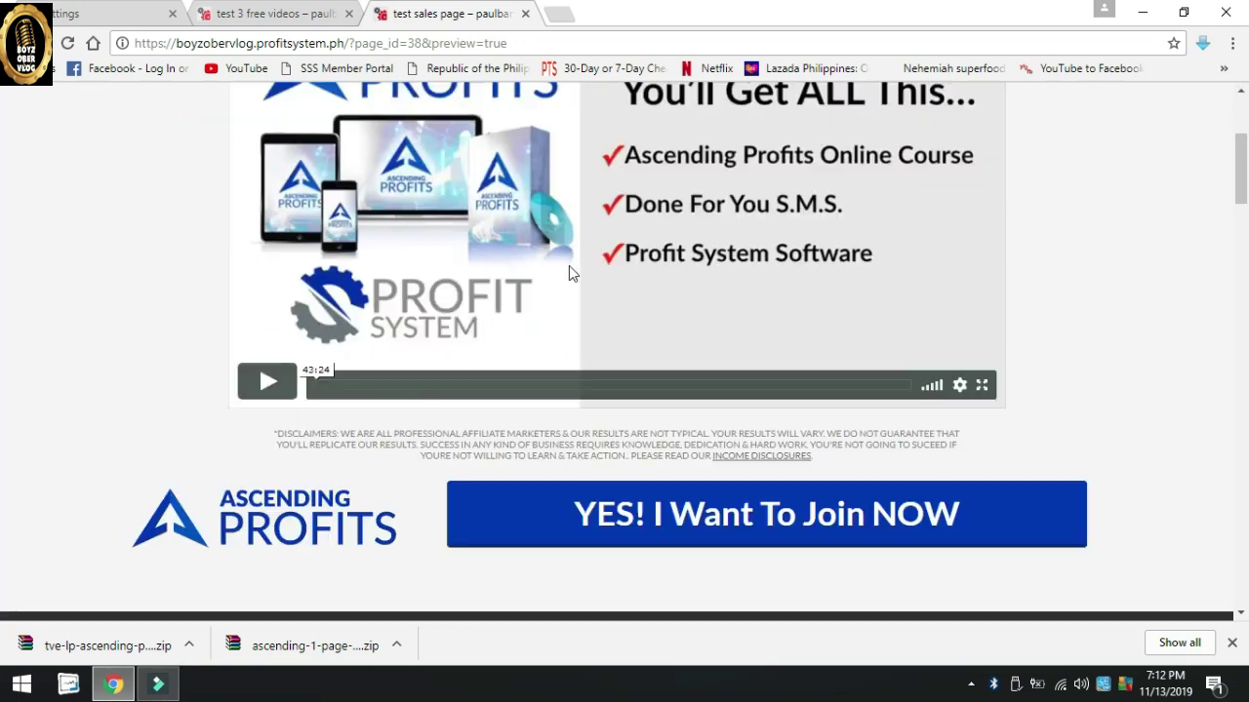
pyautogui.scroll(-3, 572, 274)
pyautogui.scroll(4, 572, 273)
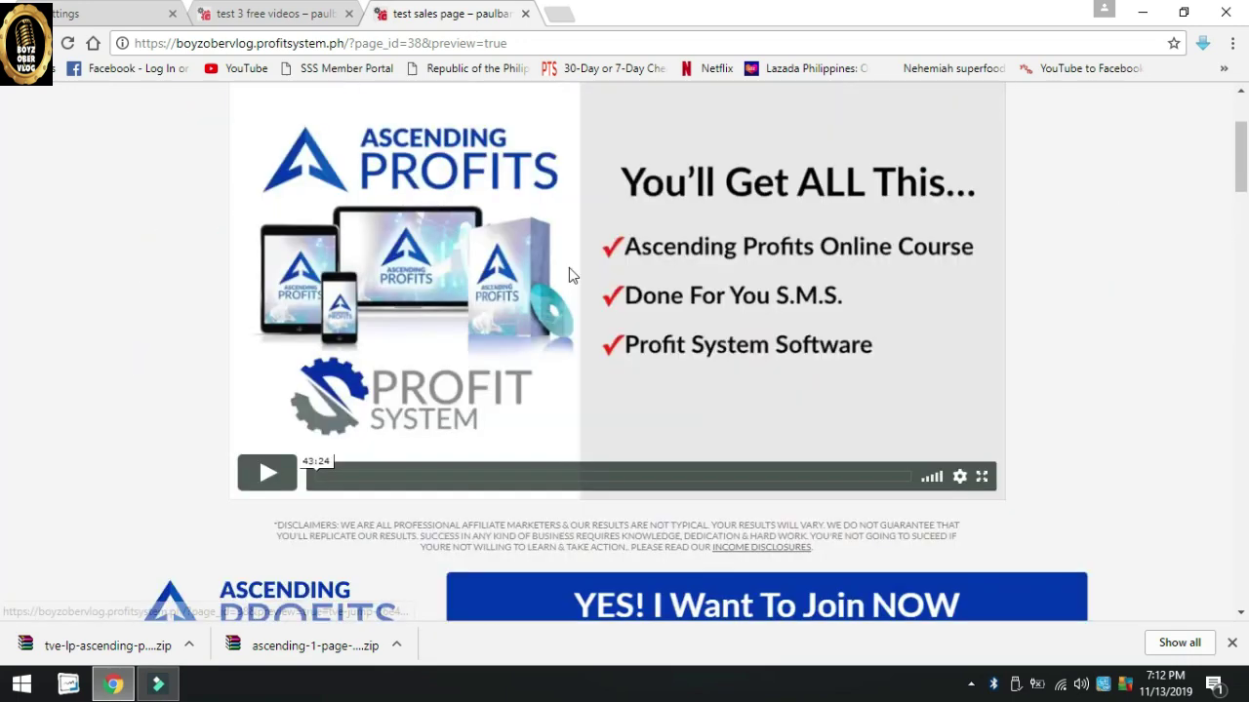
pyautogui.scroll(2, 568, 267)
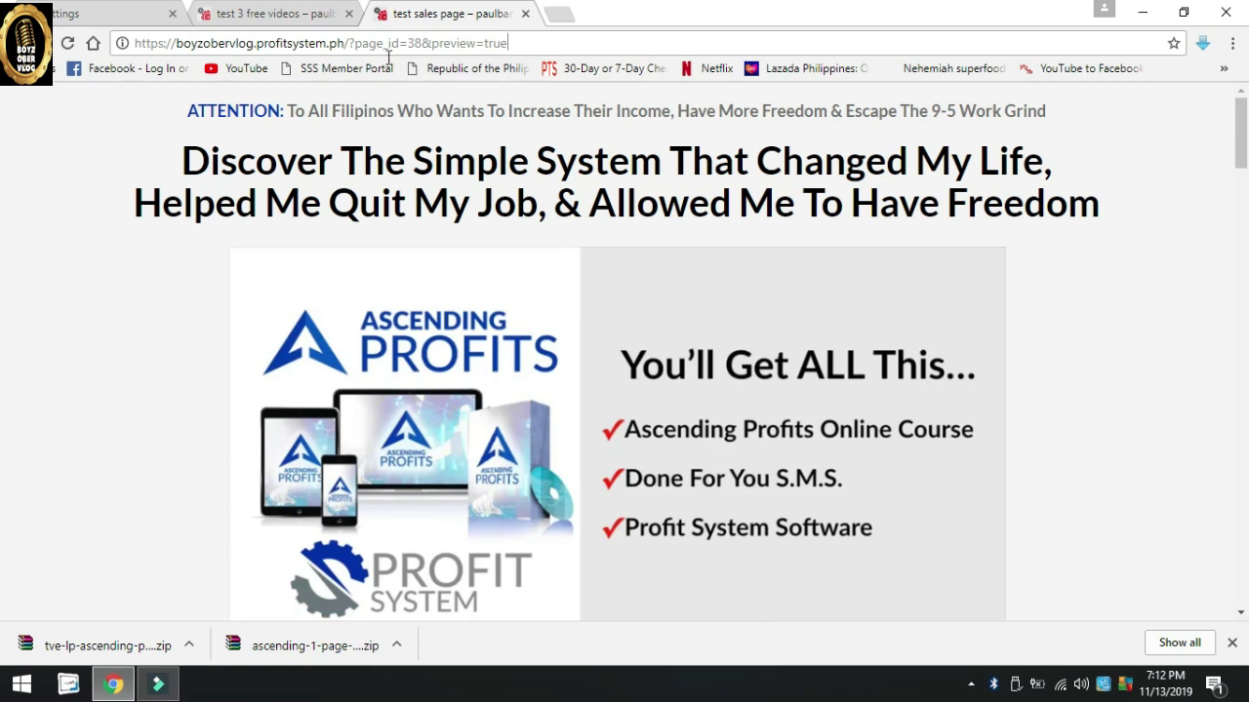
pyautogui.hotkey('ctrl', 'a')
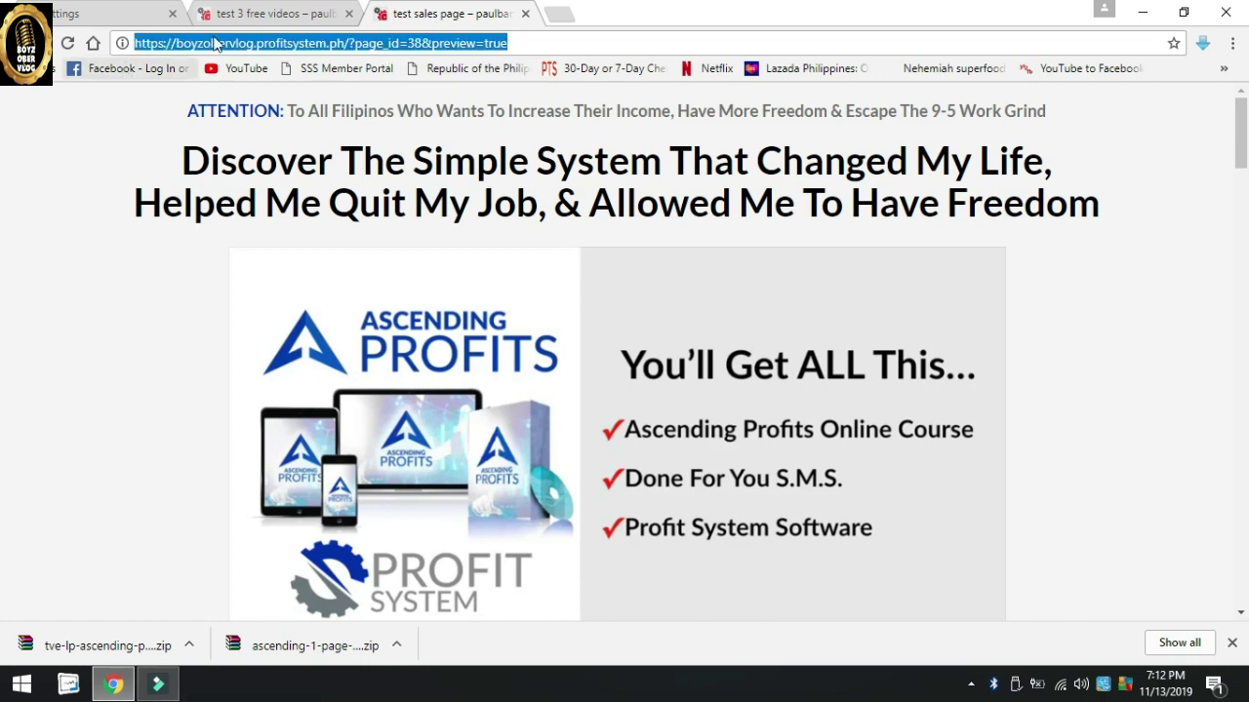
pyautogui.click(265, 17)
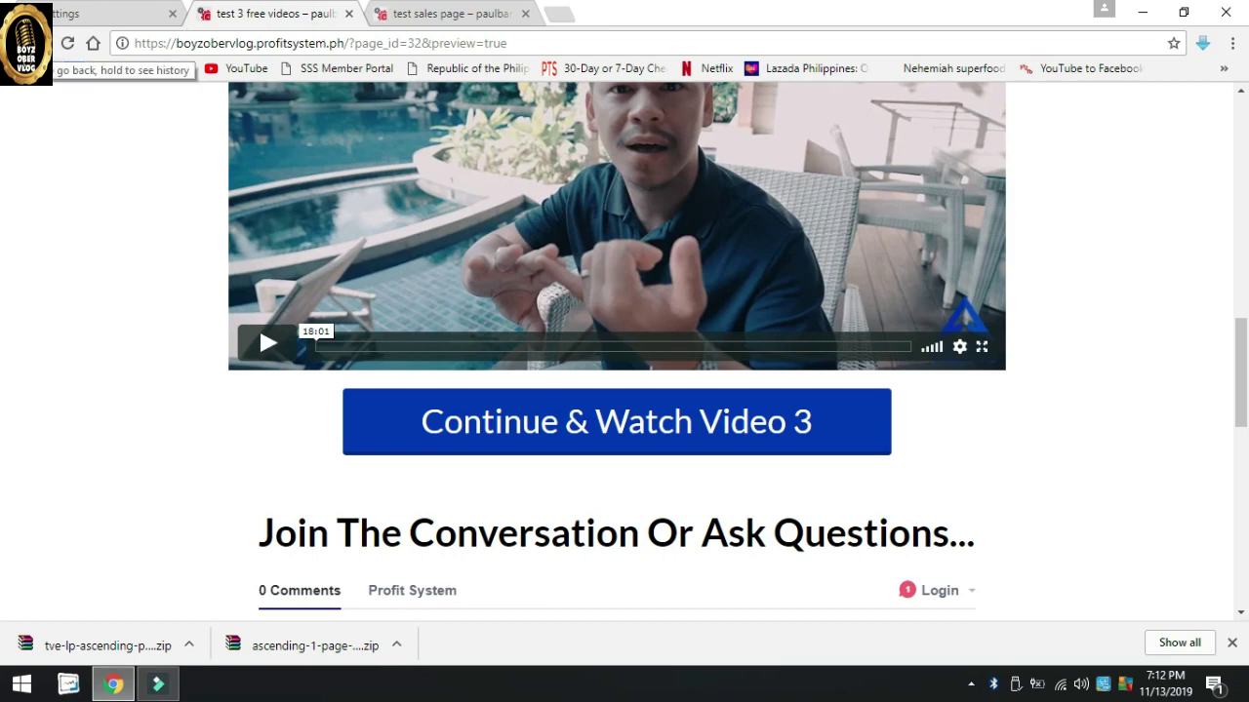
pyautogui.click(40, 43)
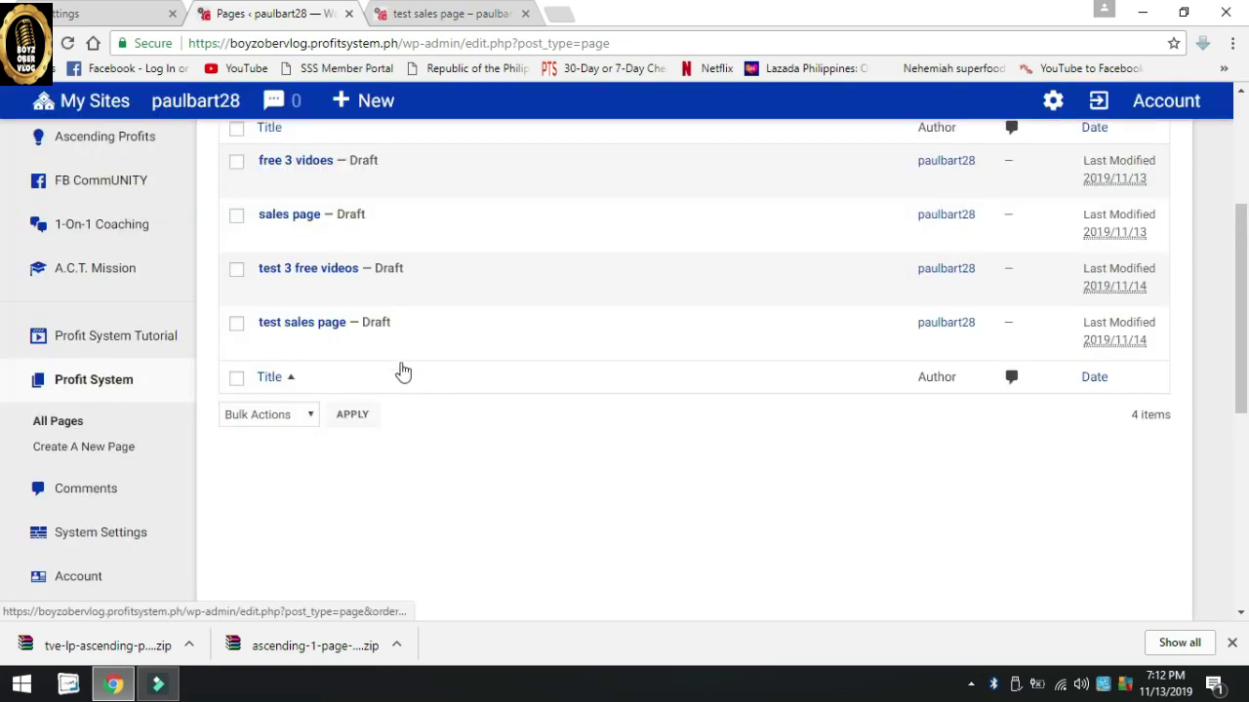
# - Open 'test 3 free videos' in Thrive Architect and scroll to its Continue & Watch Video 3 button
pyautogui.moveTo(315, 285)
pyautogui.moveTo(293, 329)
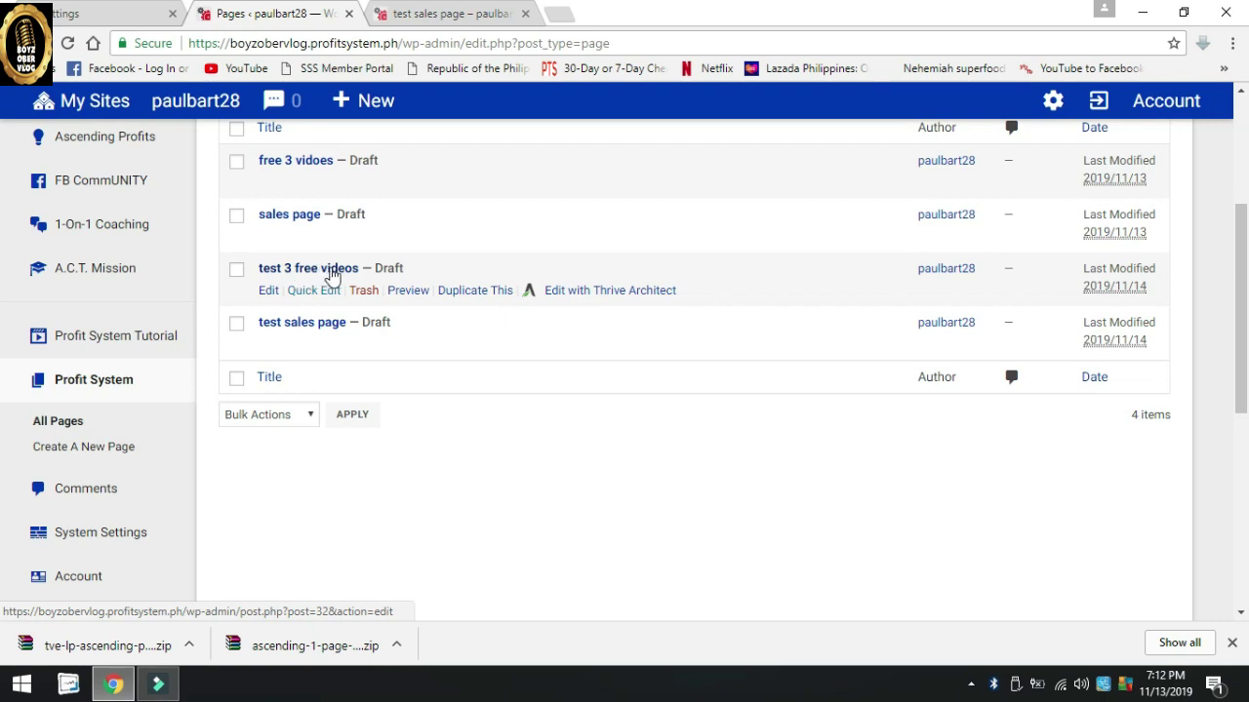
pyautogui.click(335, 270)
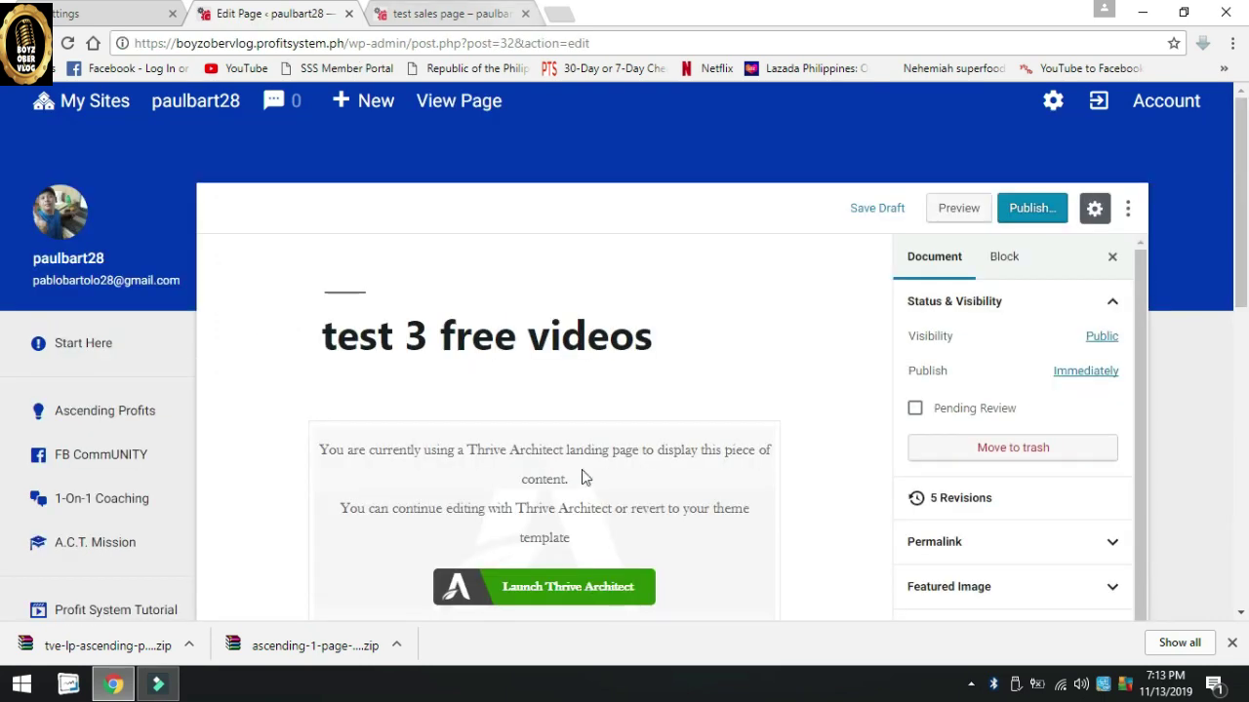
pyautogui.click(567, 589)
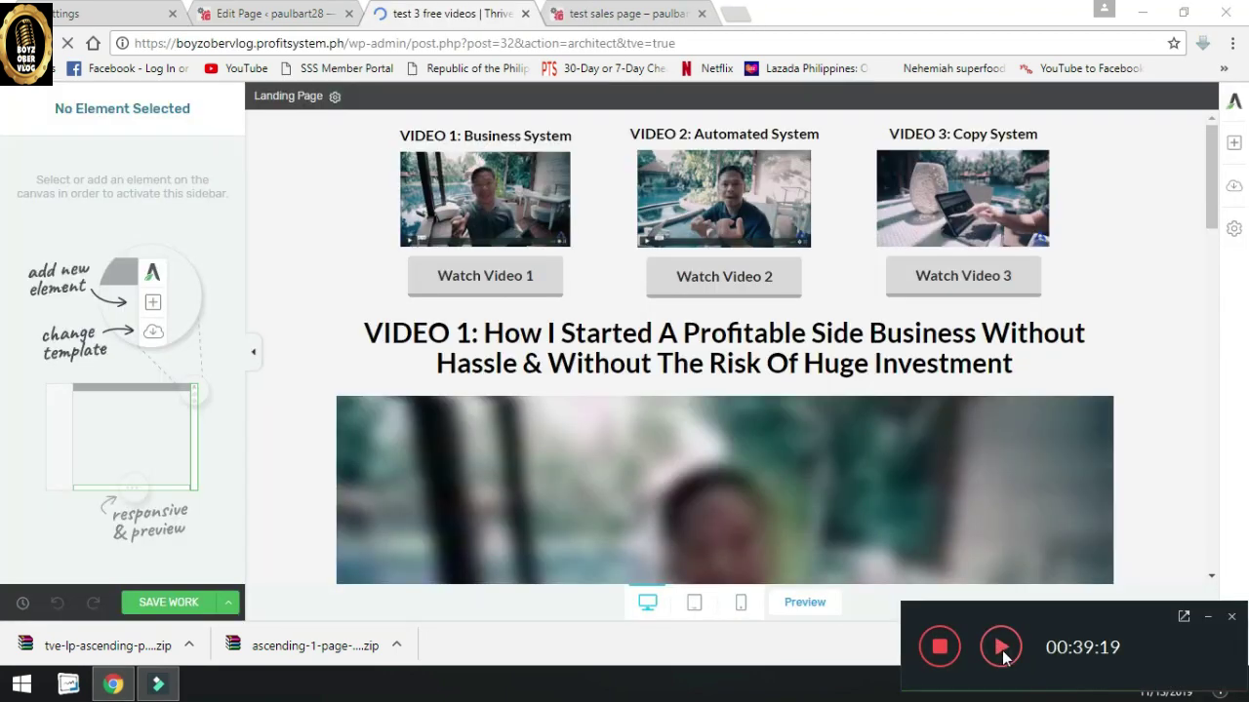
pyautogui.click(1003, 652)
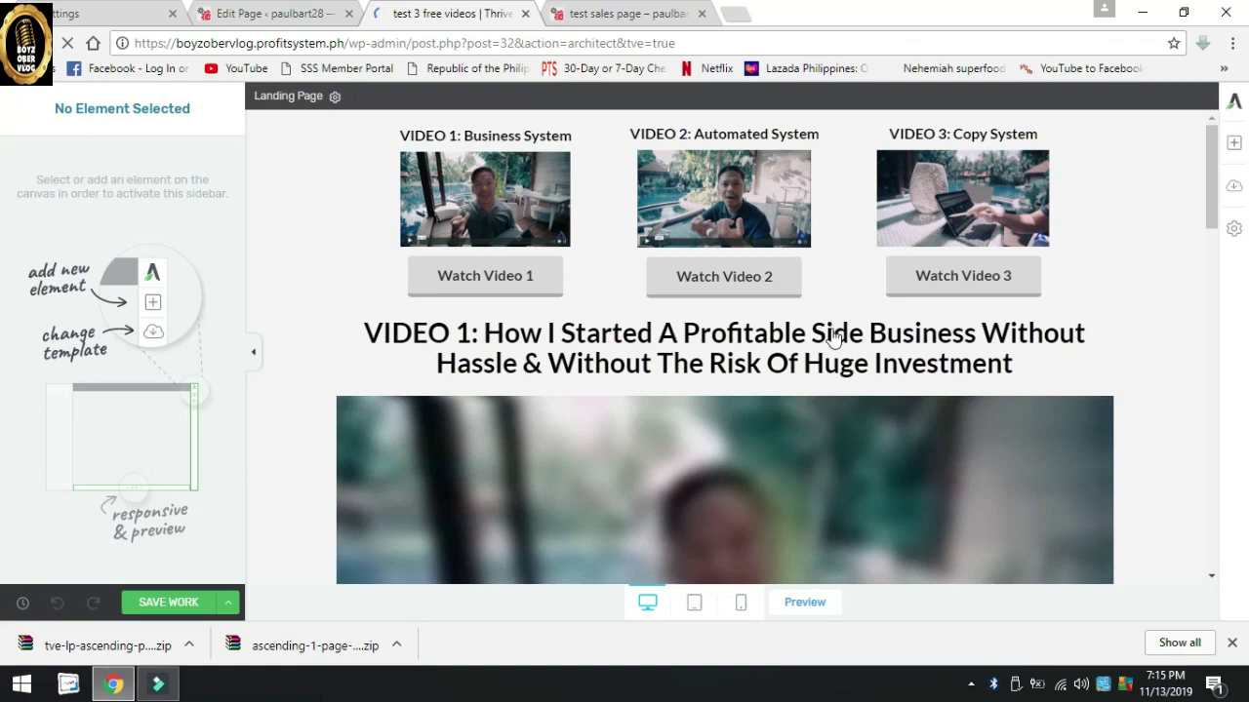
pyautogui.scroll(-1, 981, 286)
pyautogui.scroll(-9, 980, 286)
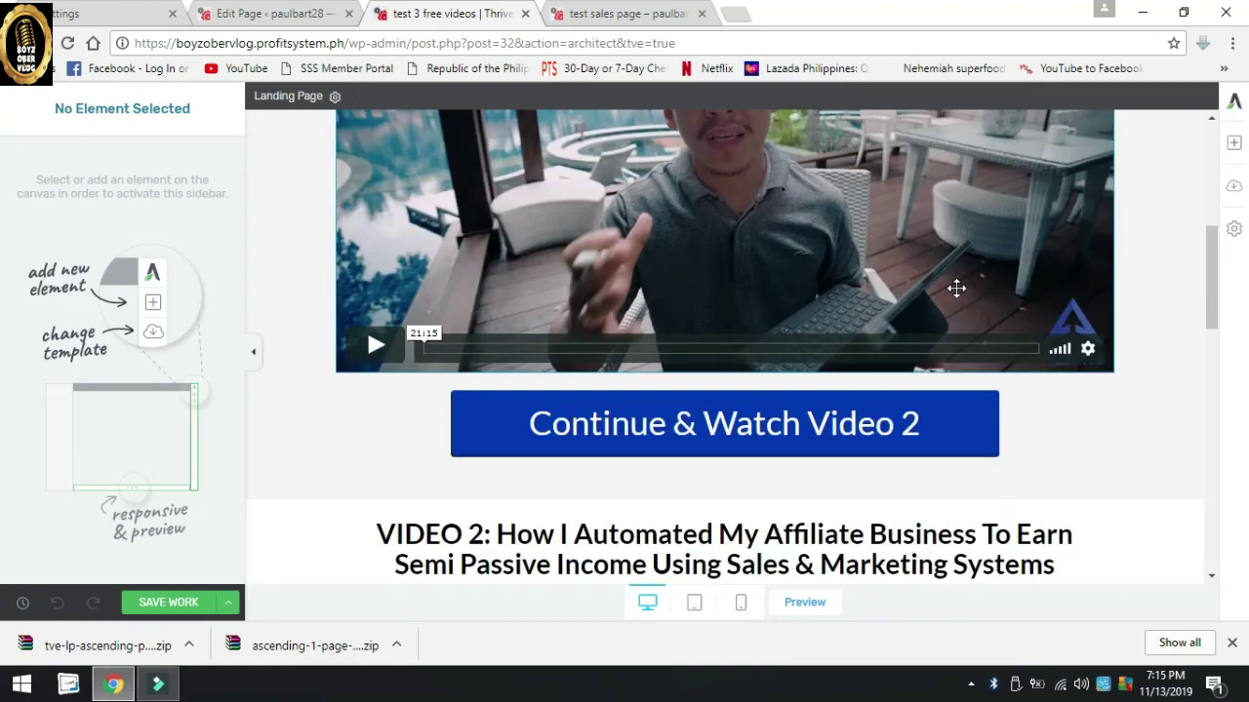
pyautogui.scroll(-3, 955, 298)
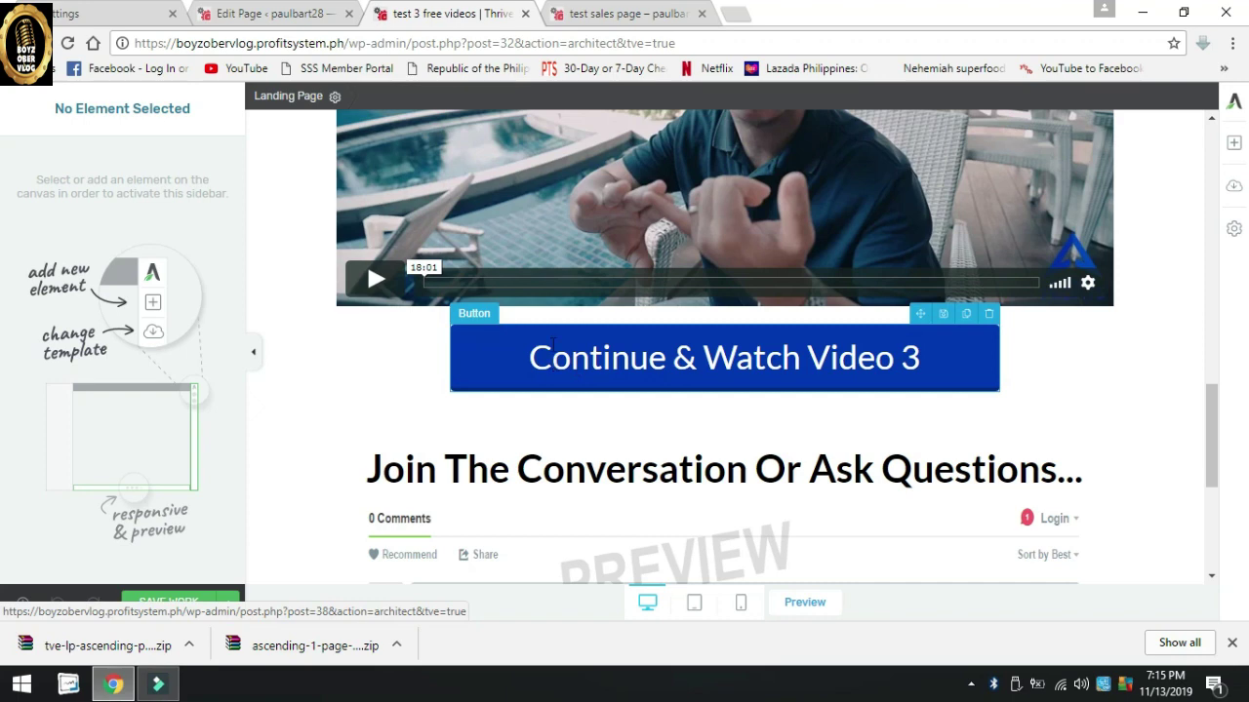
# - Replace the Continue & Watch Video 3 button's target URL with the sales page preview address, then save
pyautogui.click(492, 338)
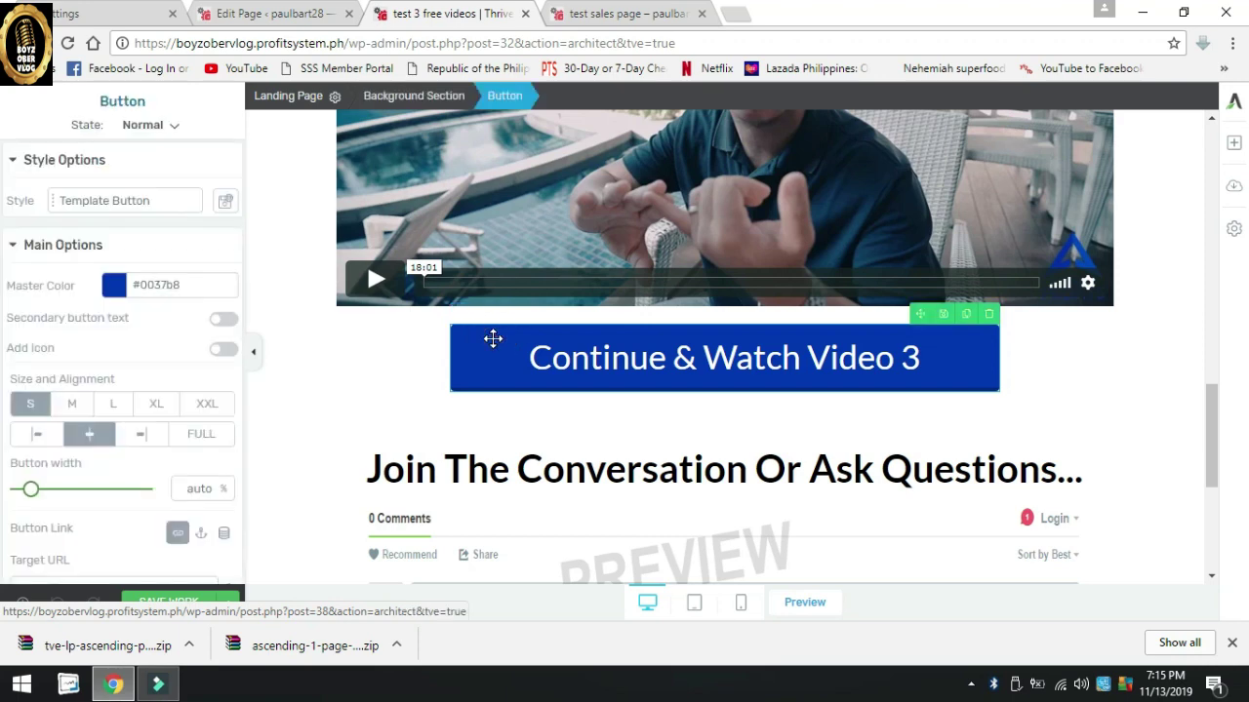
pyautogui.scroll(-2, 171, 312)
pyautogui.scroll(-3, 171, 315)
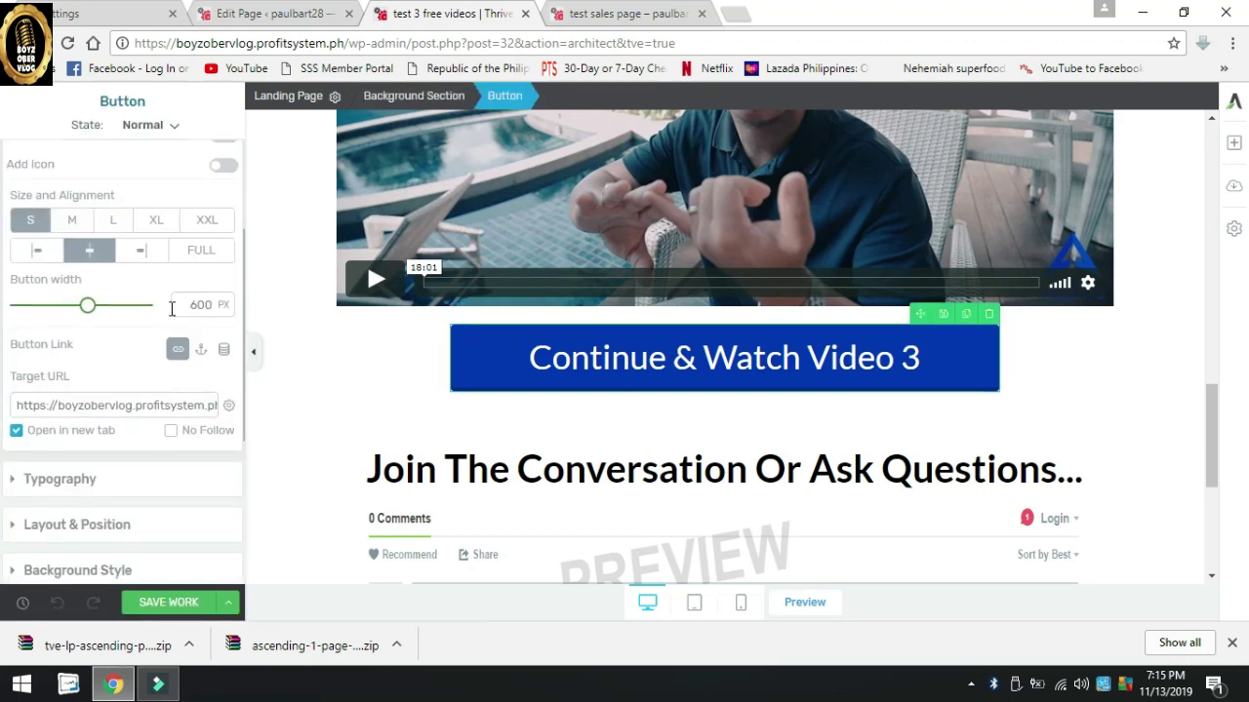
pyautogui.scroll(-1, 171, 315)
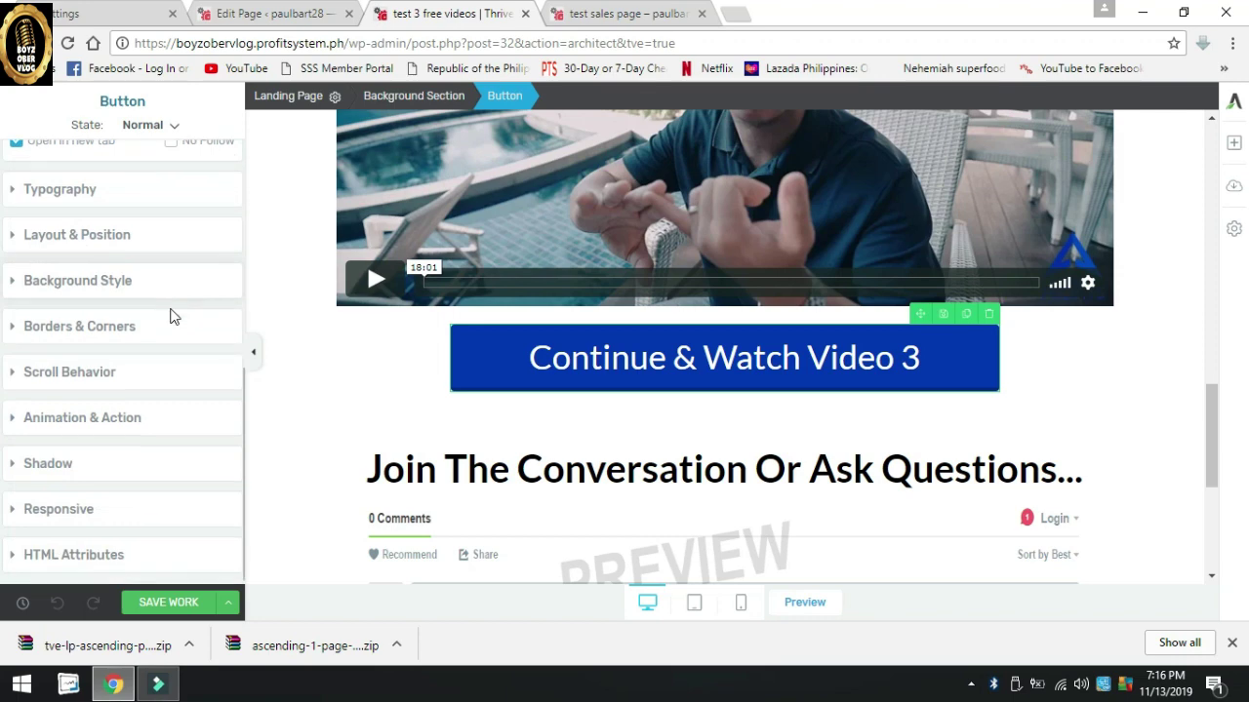
pyautogui.scroll(4, 170, 315)
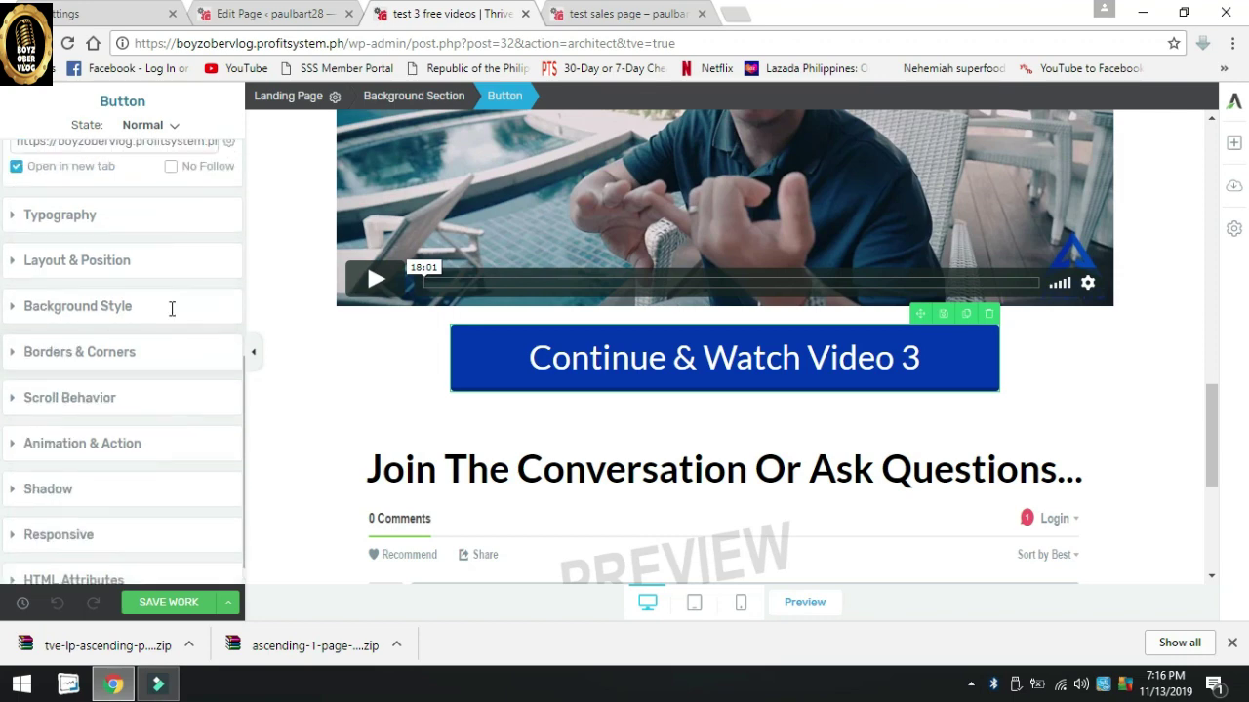
pyautogui.click(108, 305)
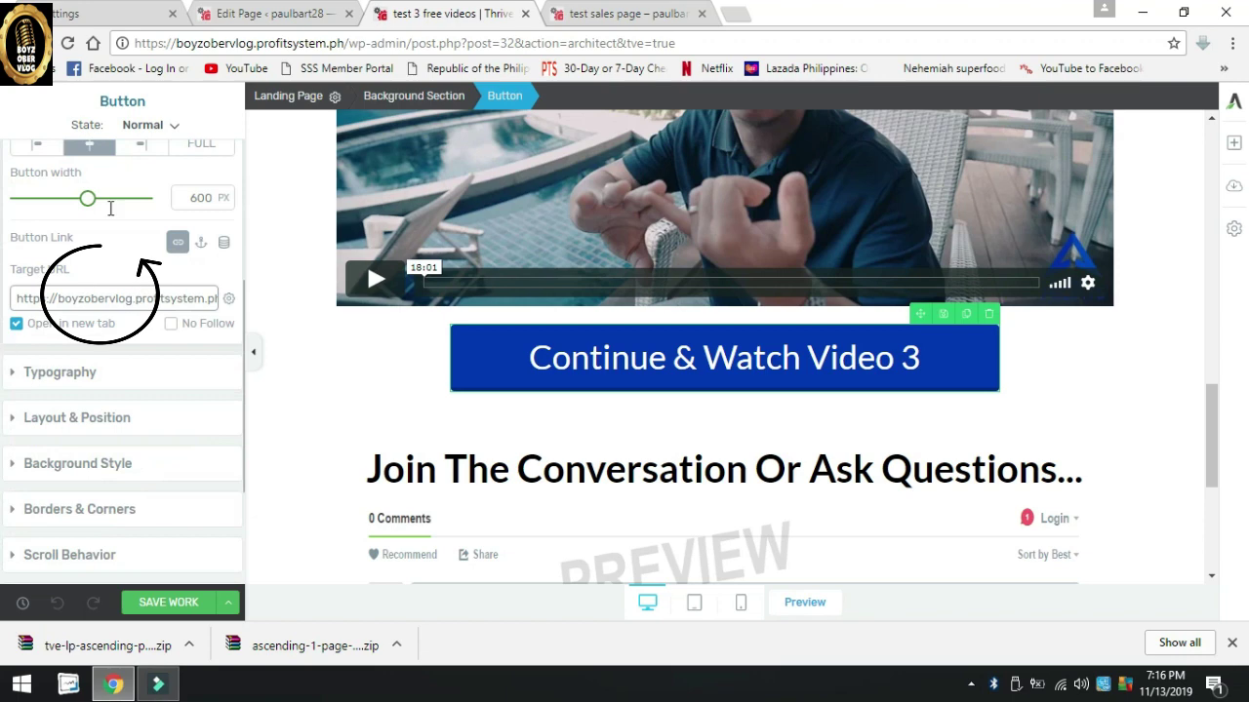
pyautogui.tripleClick(78, 299)
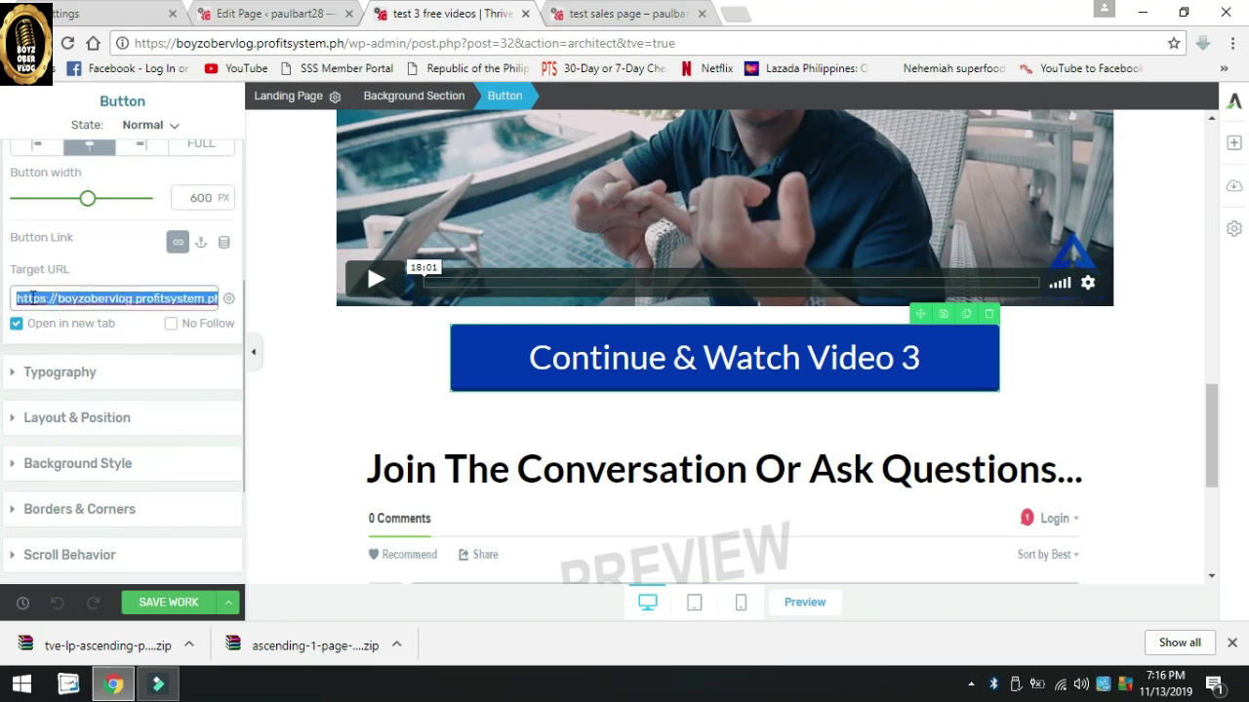
pyautogui.press('BackSpace')
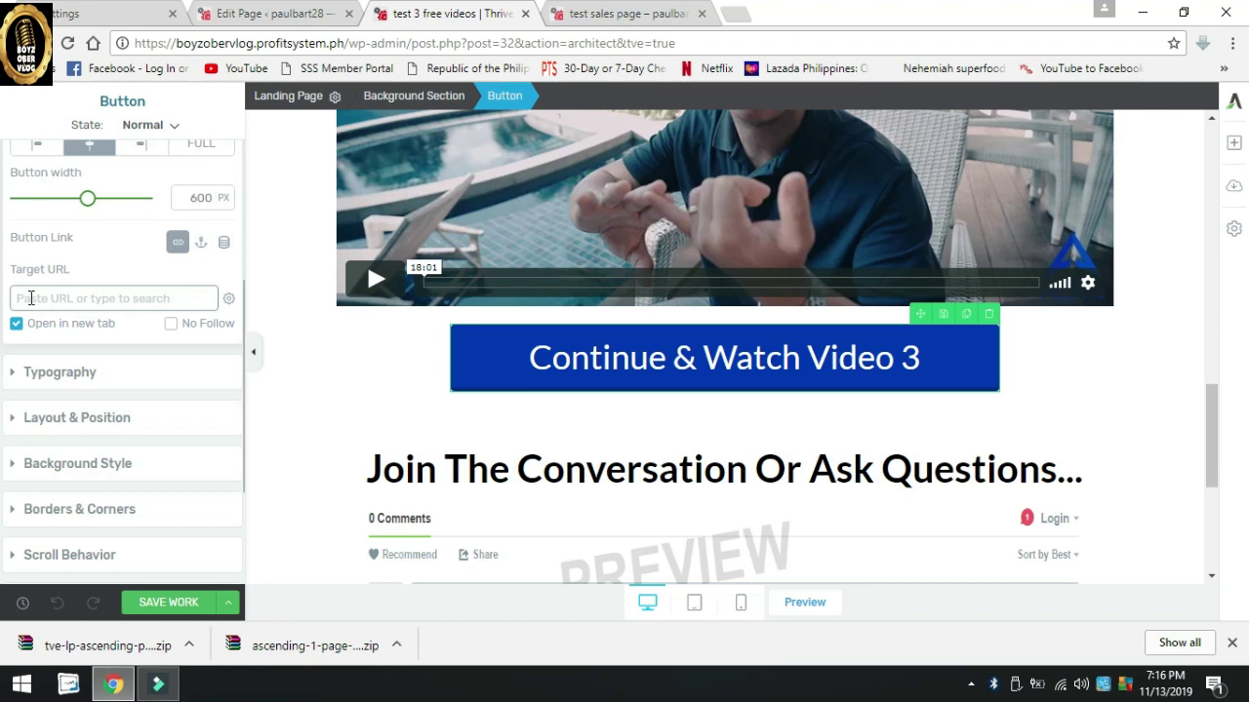
pyautogui.hotkey('ctrl', 'v')
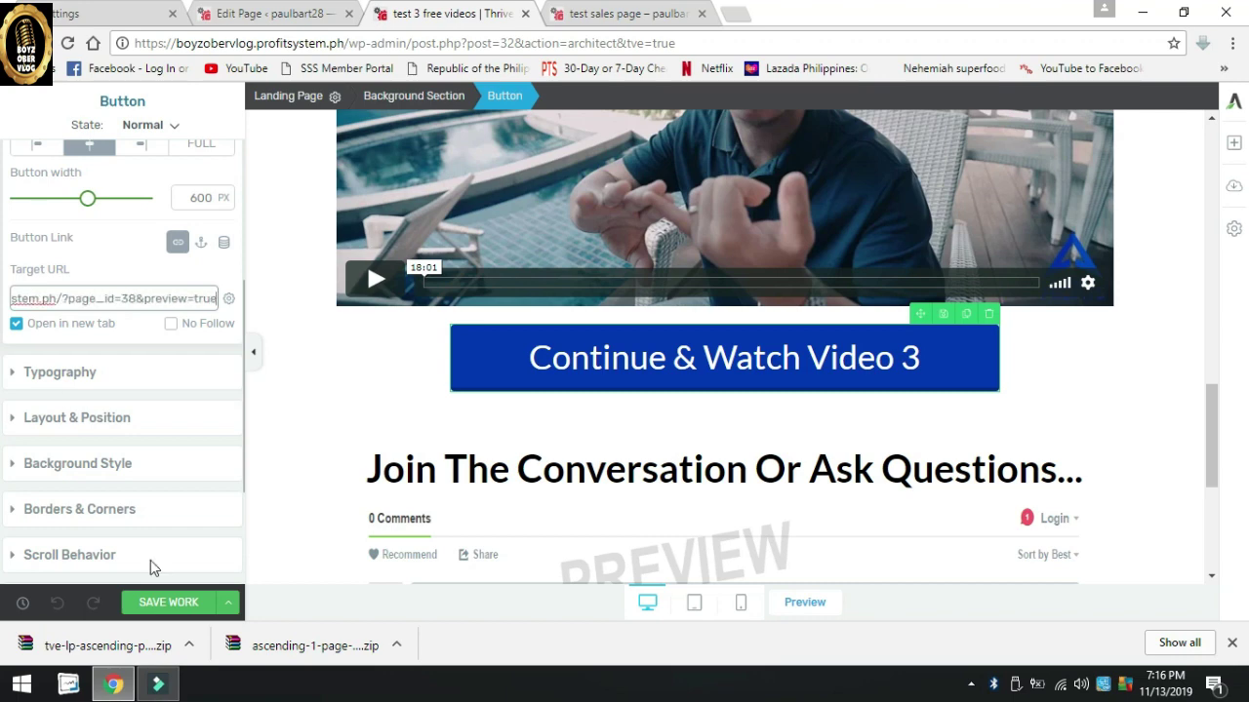
pyautogui.click(168, 603)
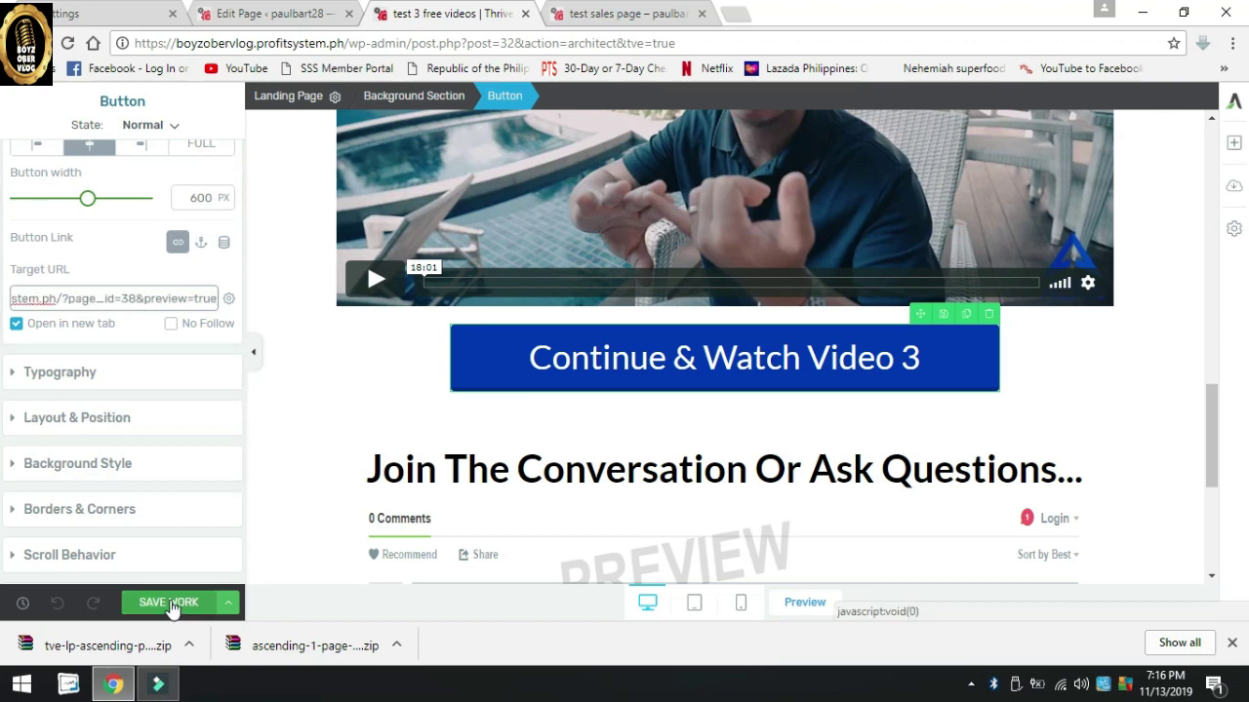
pyautogui.click(169, 604)
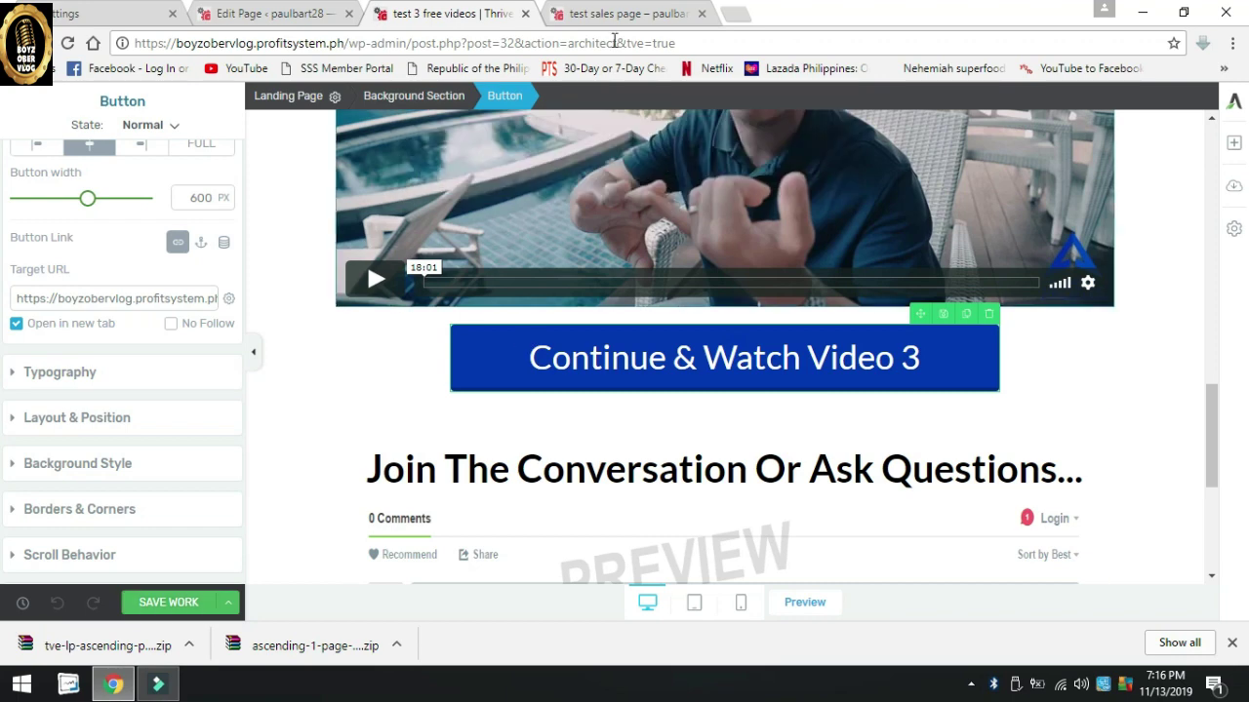
# - From the All Pages list, preview the 'test 3 free videos' page
pyautogui.click(272, 20)
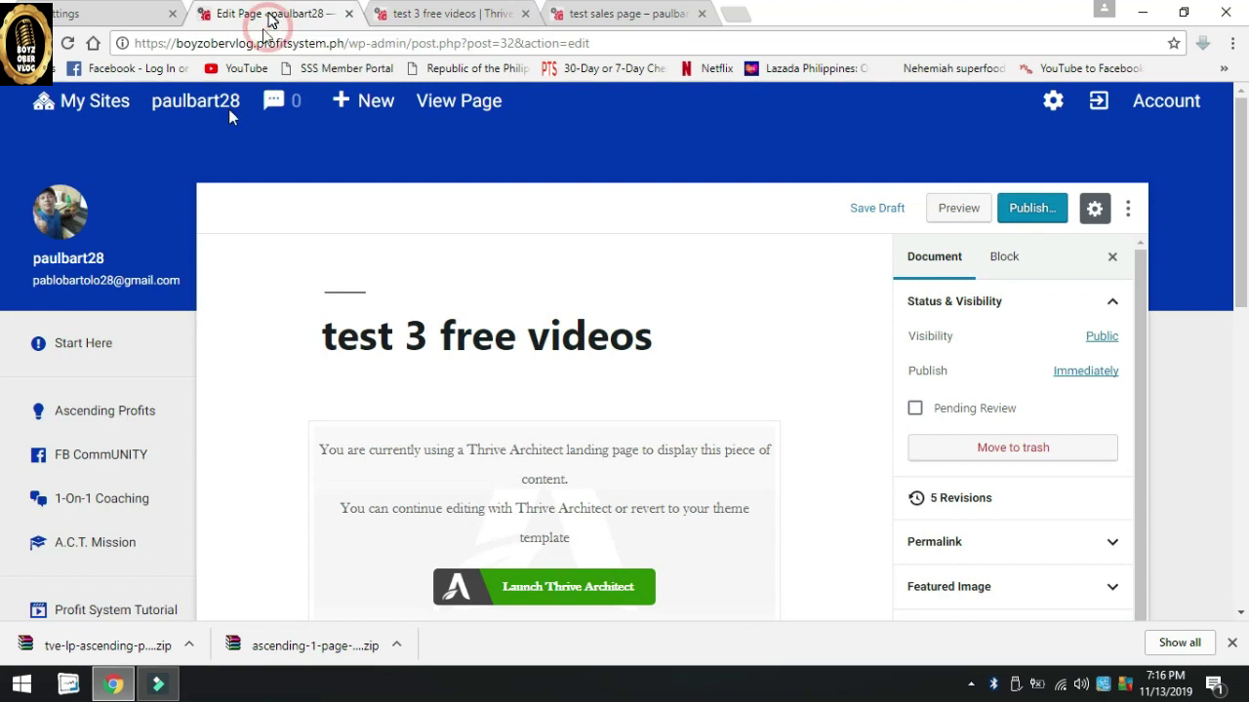
pyautogui.scroll(-3, 169, 387)
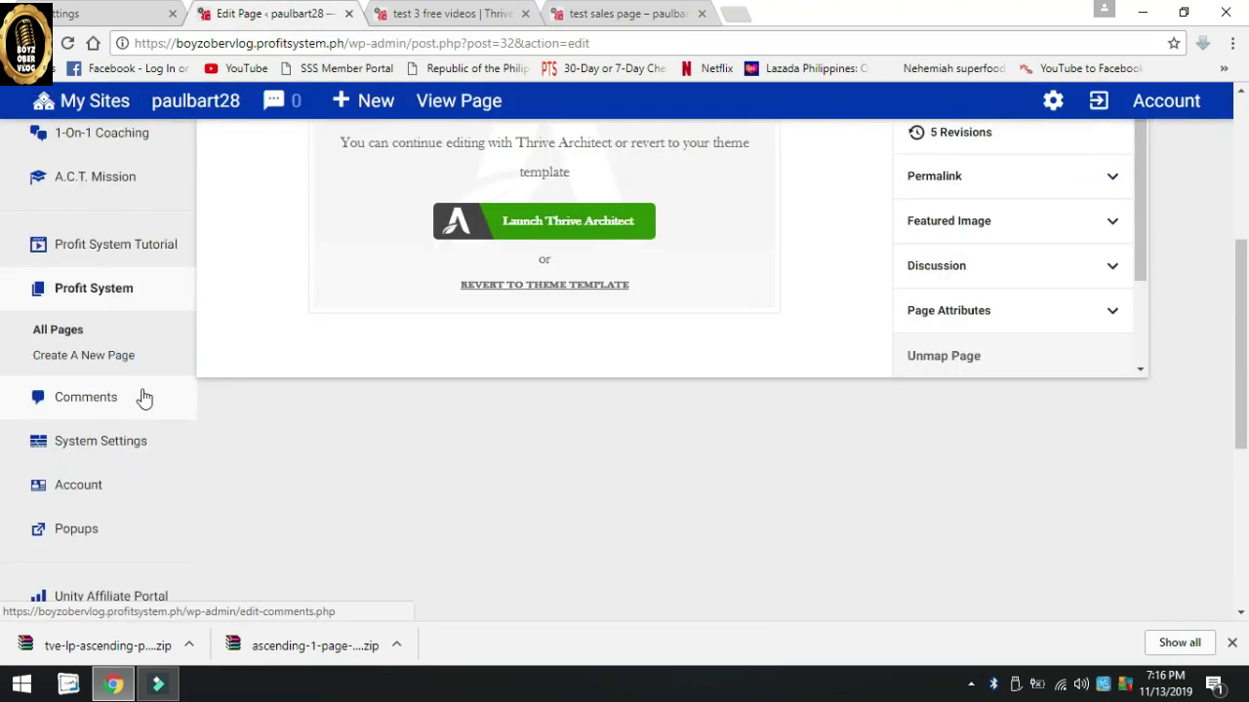
pyautogui.click(66, 333)
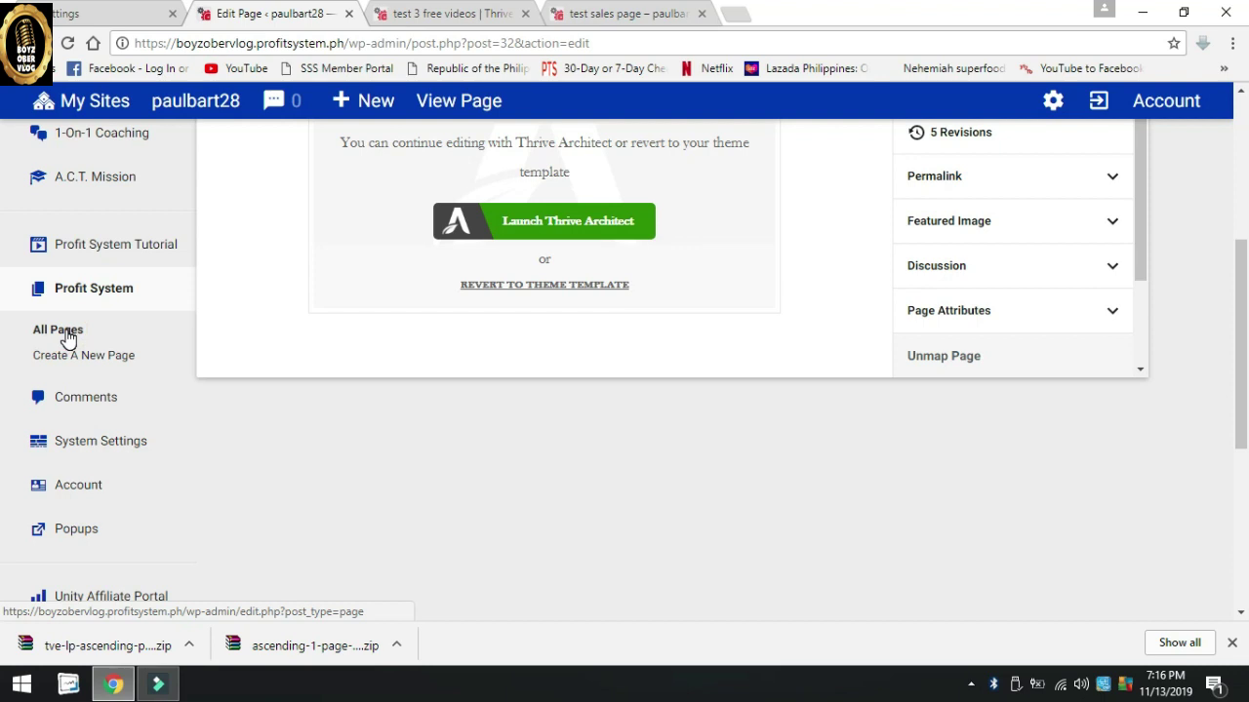
pyautogui.click(65, 333)
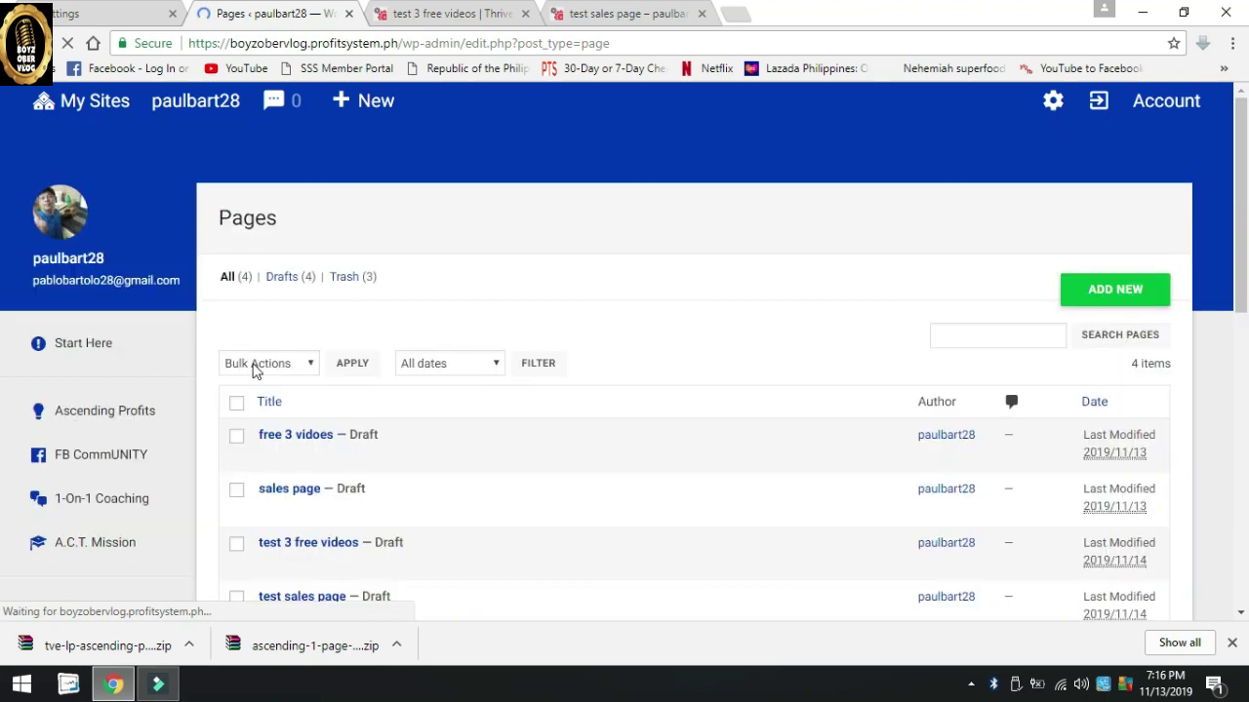
pyautogui.scroll(-3, 553, 333)
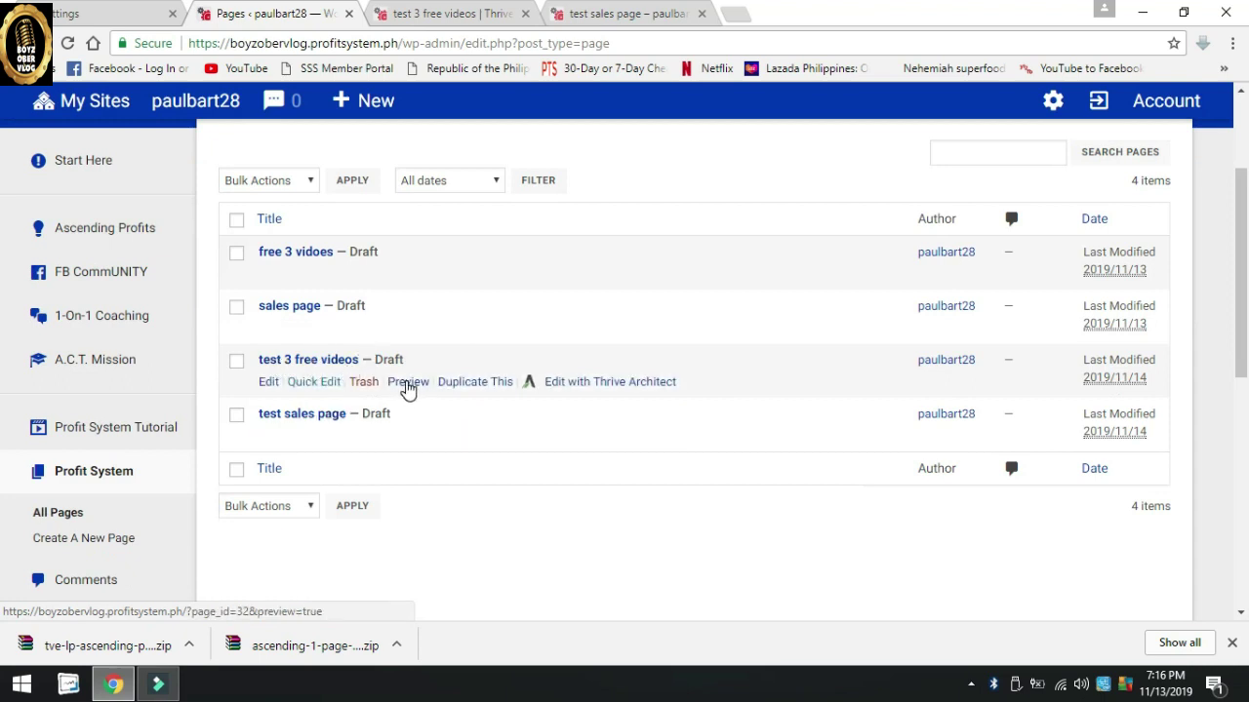
pyautogui.click(408, 382)
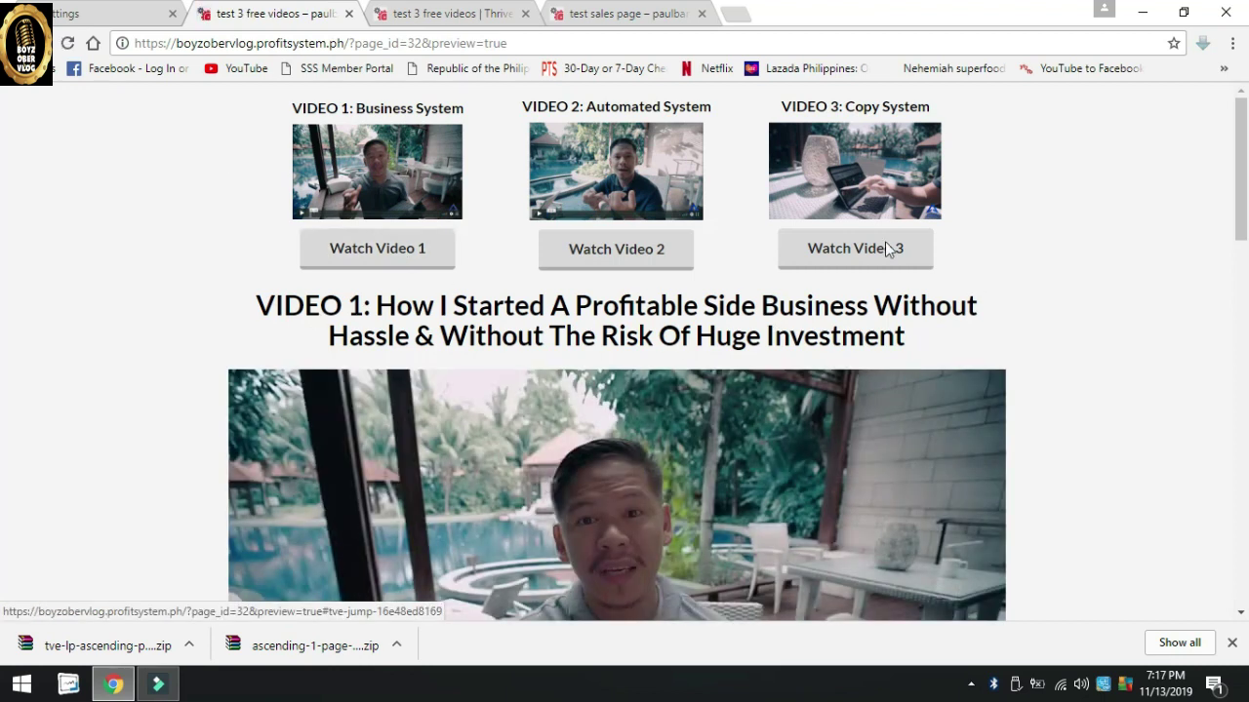
# - Check that the Continue & Watch Video 2 and Video 3 buttons work in the preview
pyautogui.scroll(-3, 961, 226)
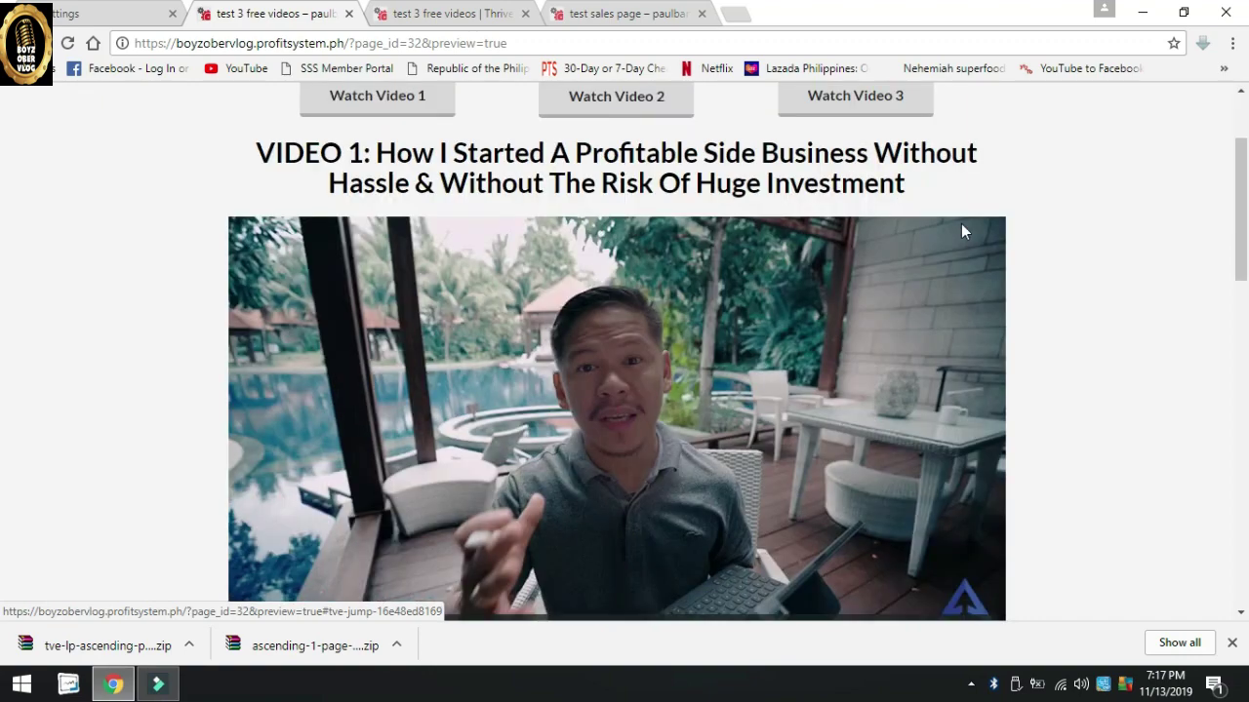
pyautogui.scroll(-3, 961, 232)
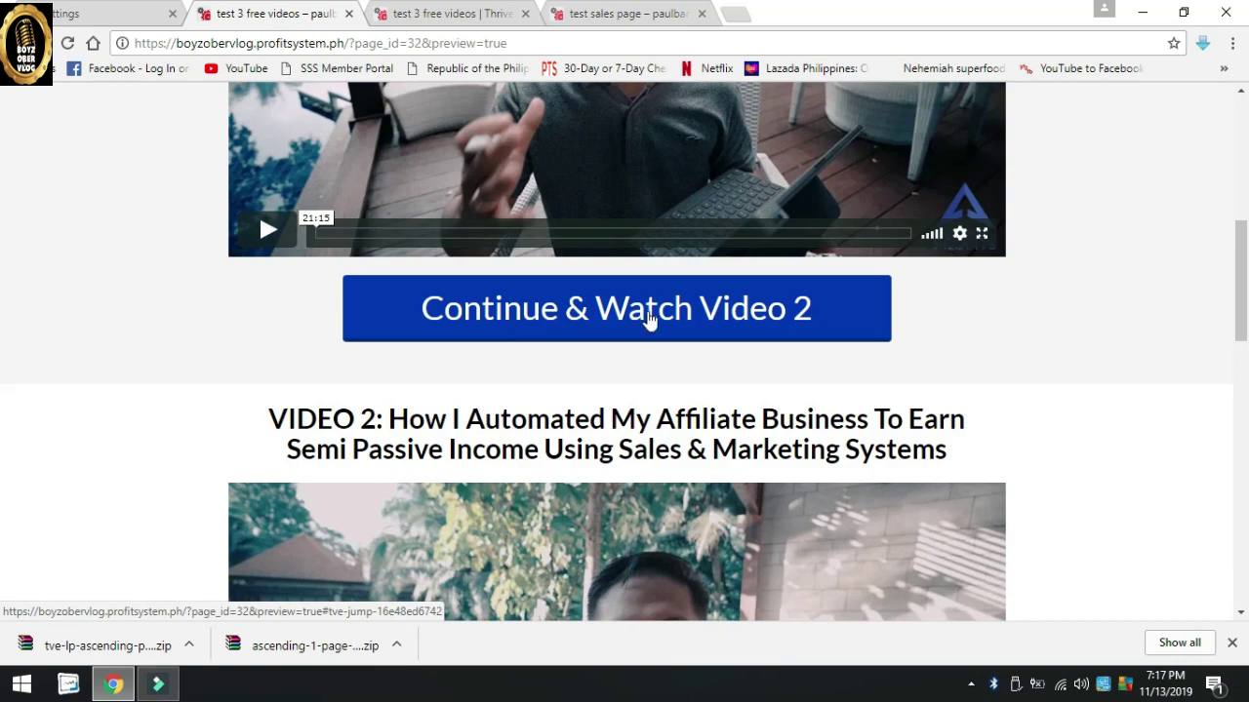
pyautogui.click(649, 322)
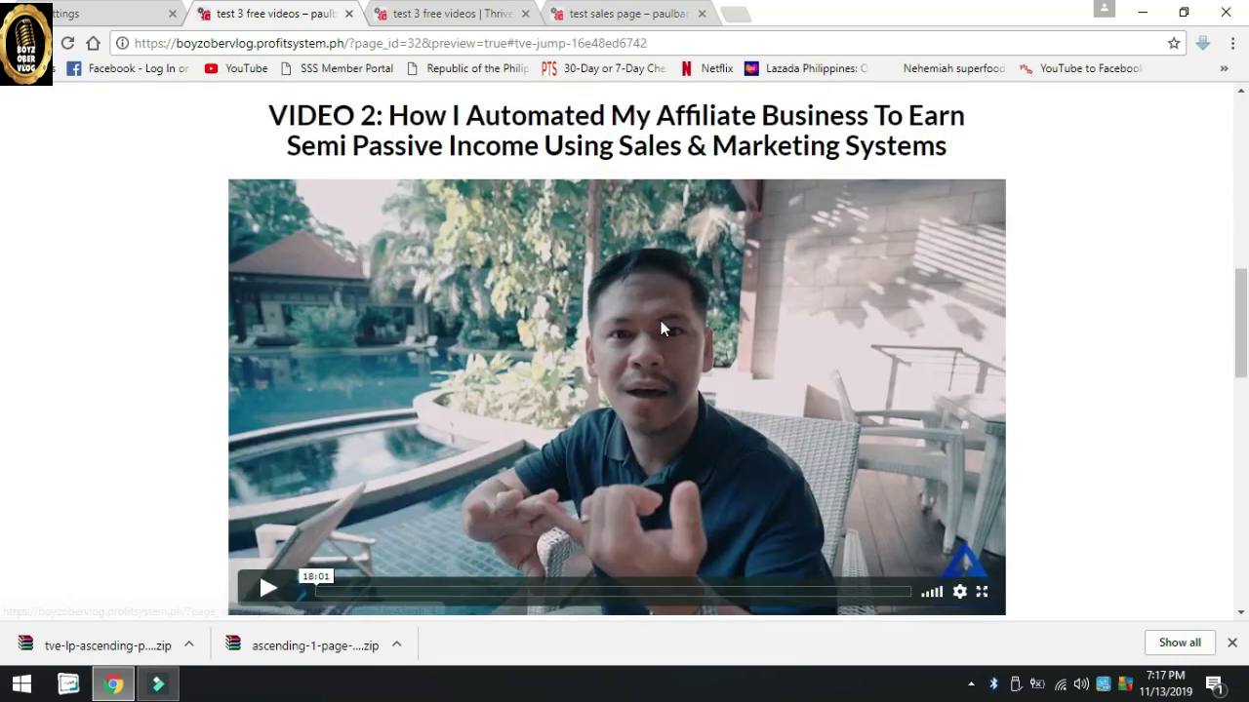
pyautogui.scroll(-3, 660, 322)
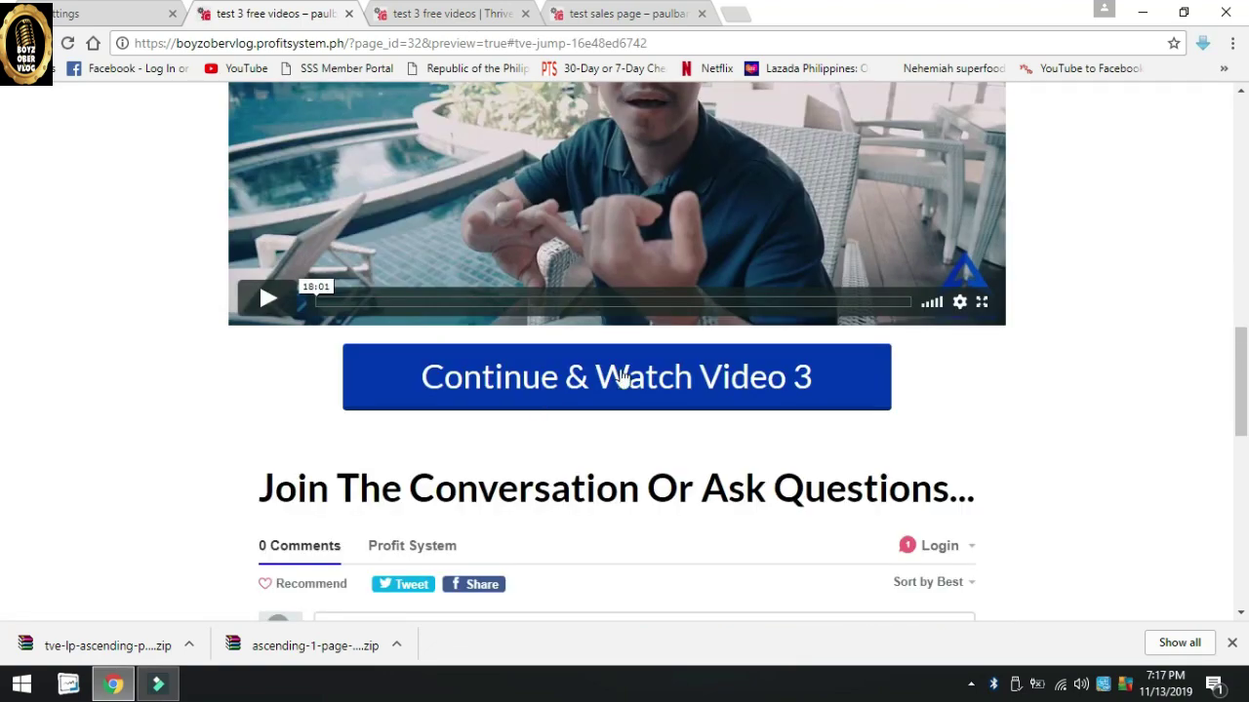
pyautogui.click(599, 383)
# - Open the linked test sales page preview and scroll through its contents
pyautogui.click(643, 383)
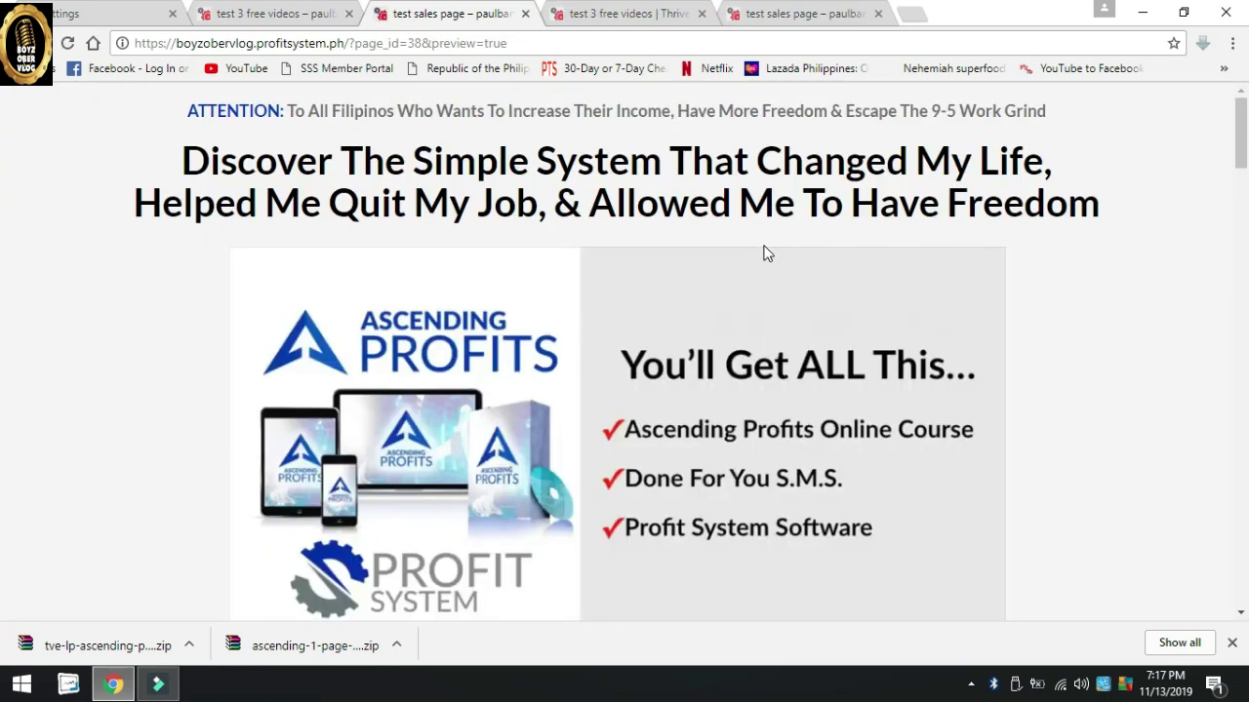
pyautogui.scroll(-4, 764, 254)
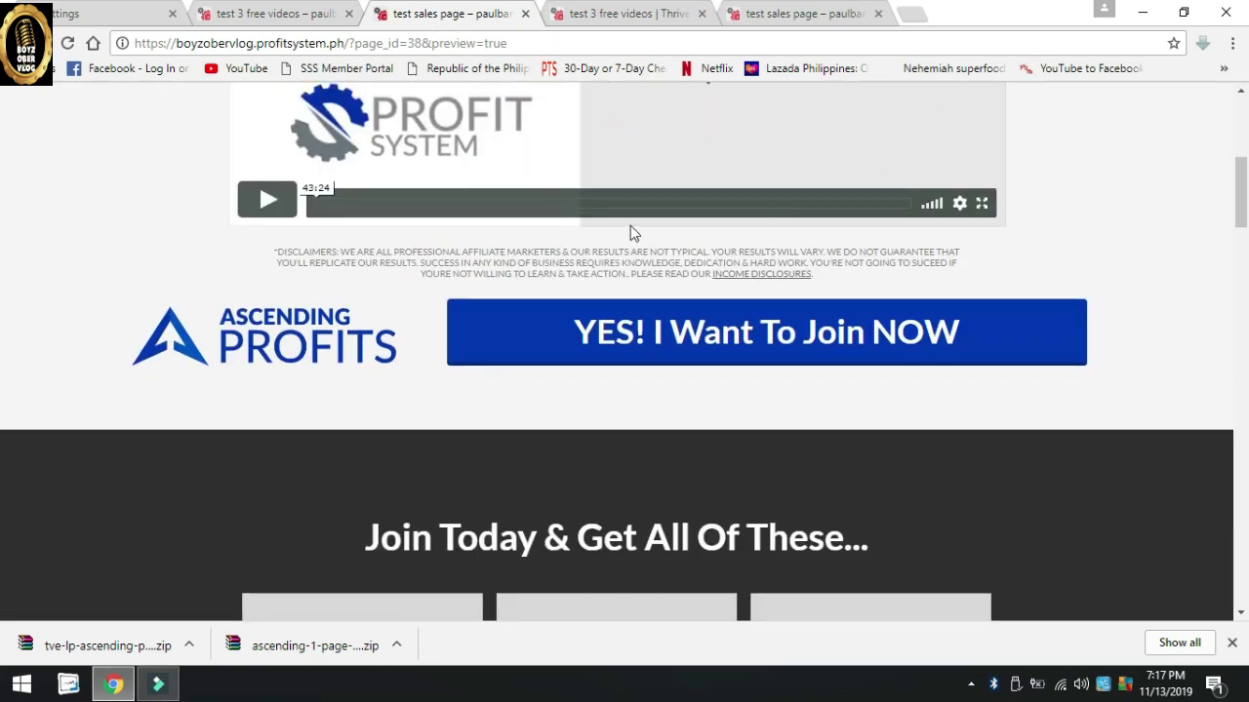
pyautogui.scroll(3, 630, 229)
pyautogui.scroll(-1, 485, 235)
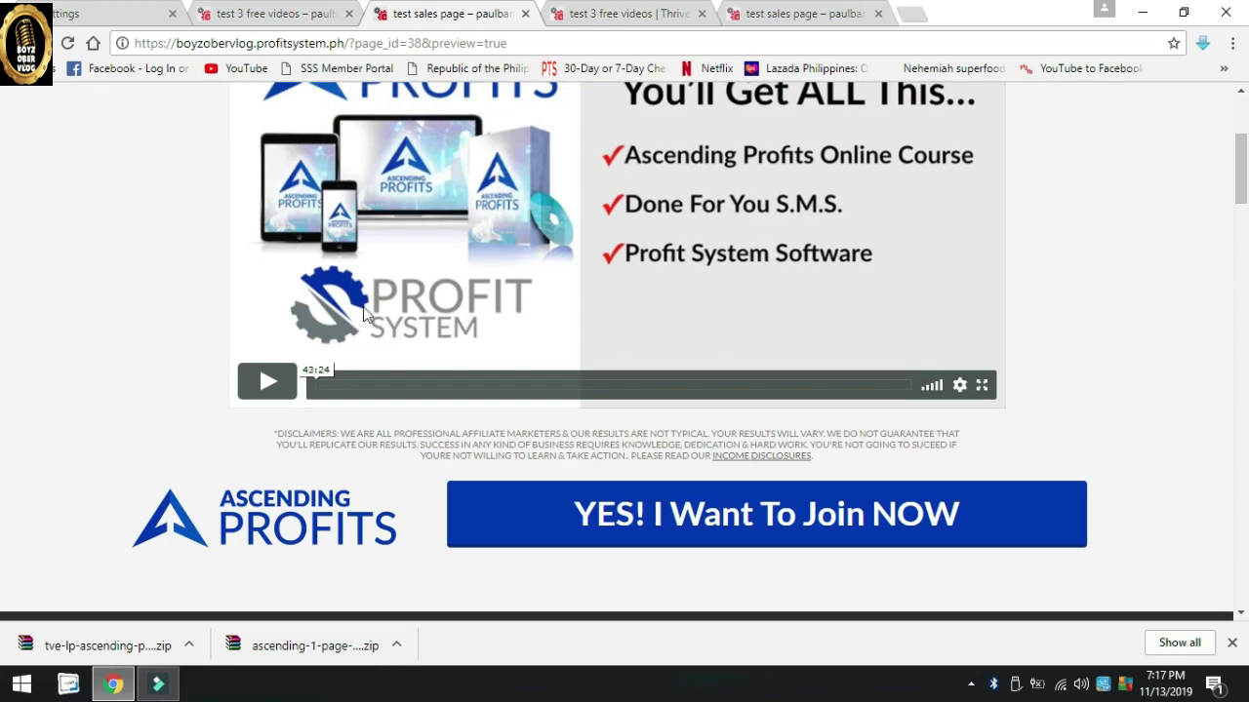
pyautogui.scroll(-1, 722, 250)
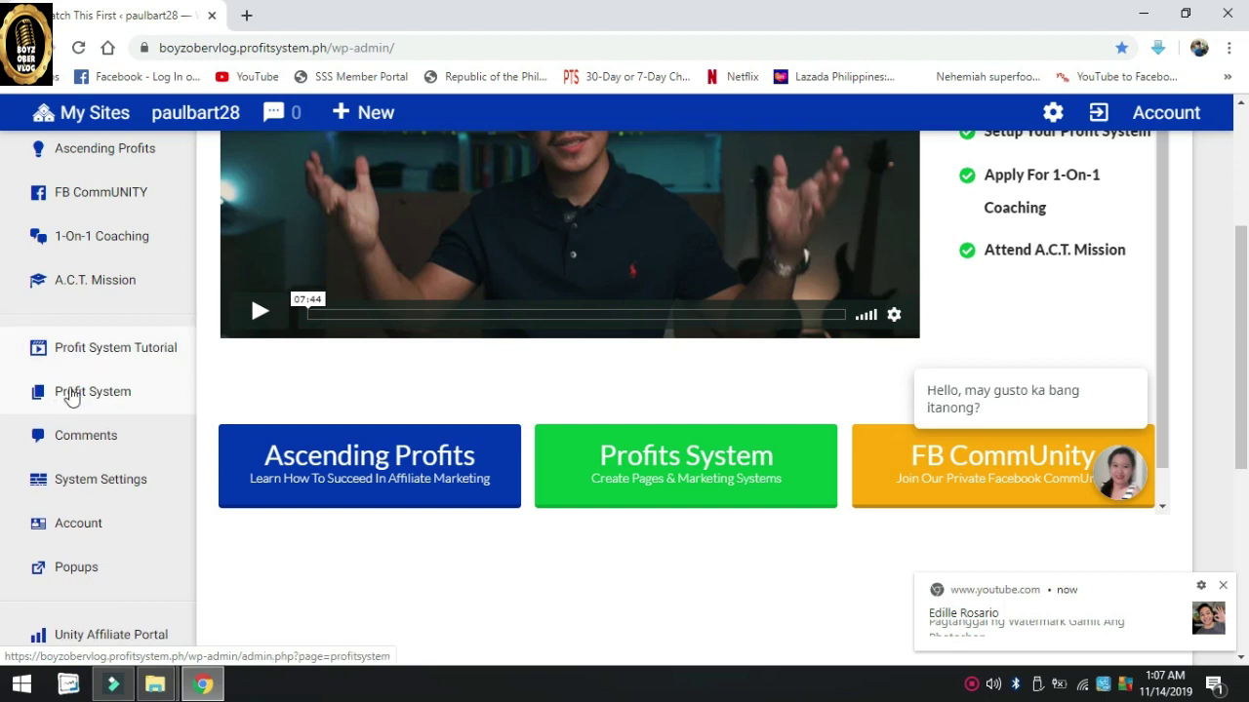
# - Open 'test sales page' from All Pages and launch it in Thrive Architect
pyautogui.click(72, 400)
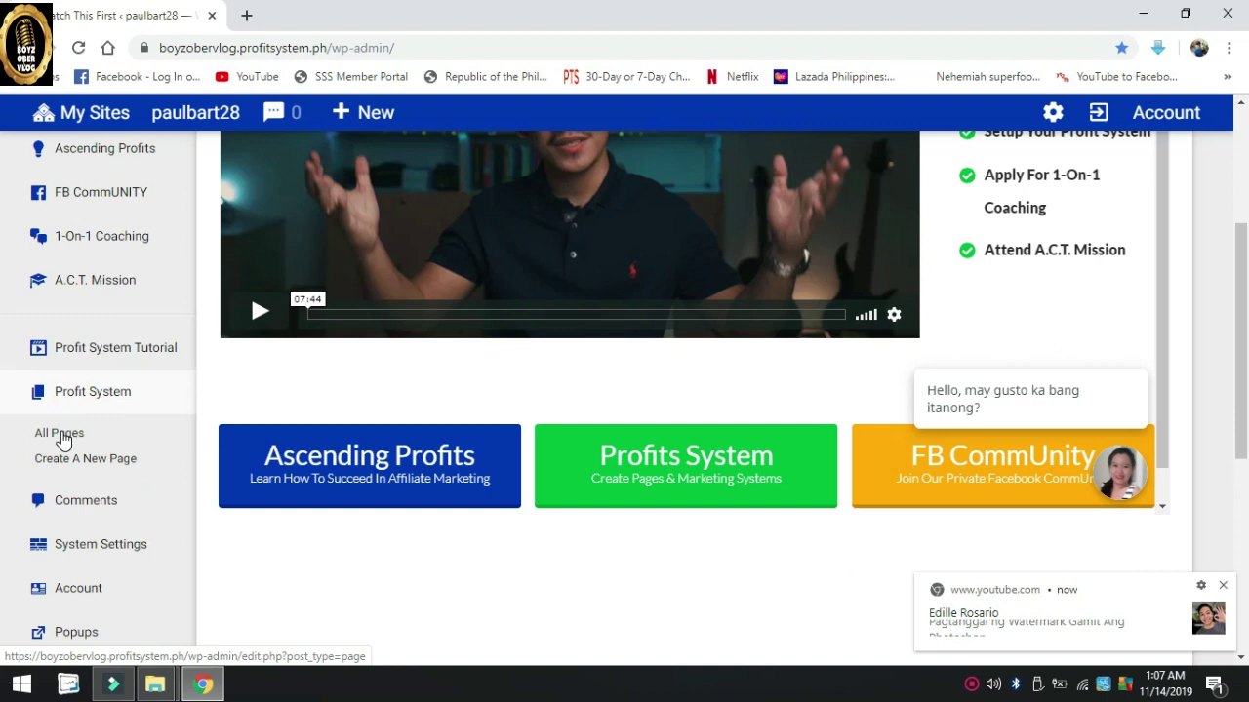
pyautogui.click(62, 440)
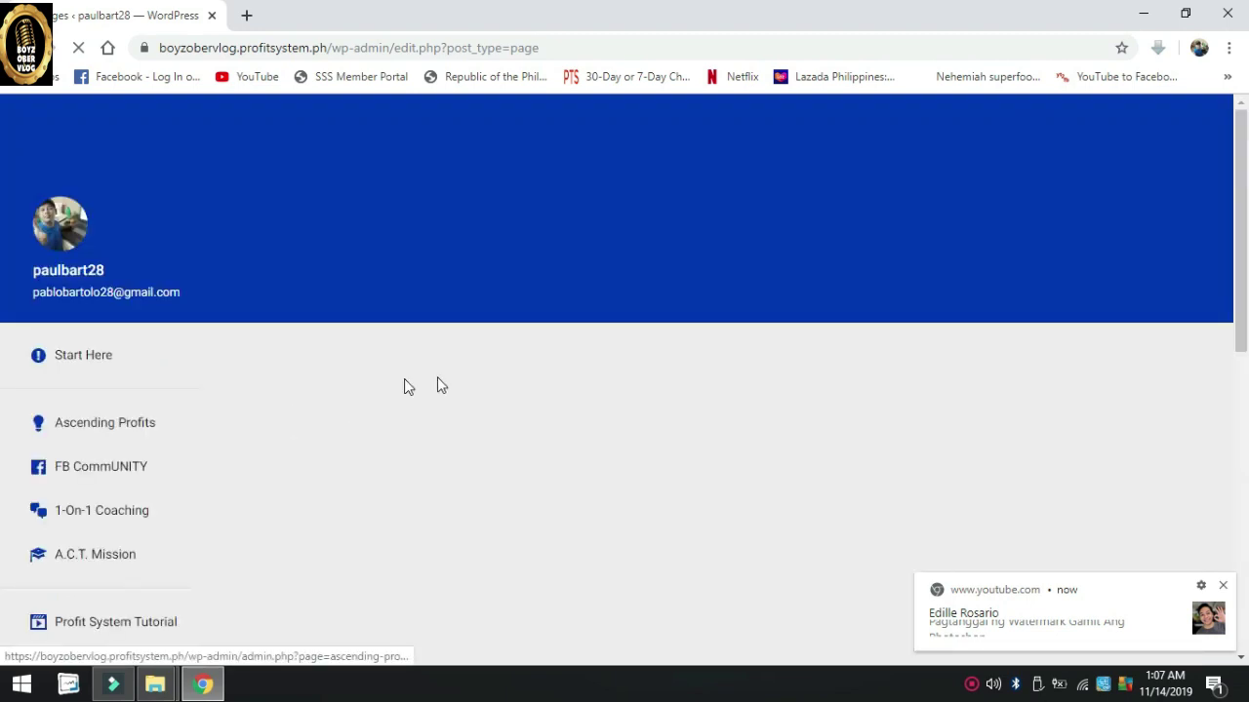
pyautogui.scroll(-1, 522, 347)
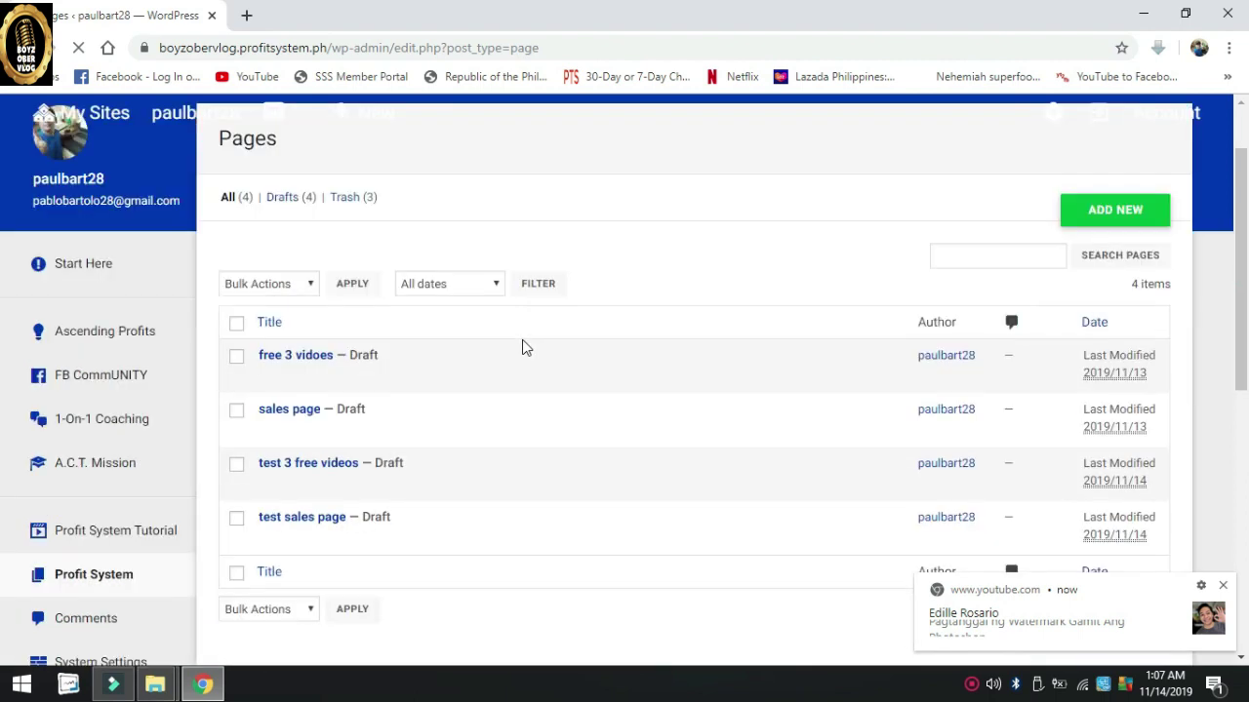
pyautogui.scroll(-2, 522, 347)
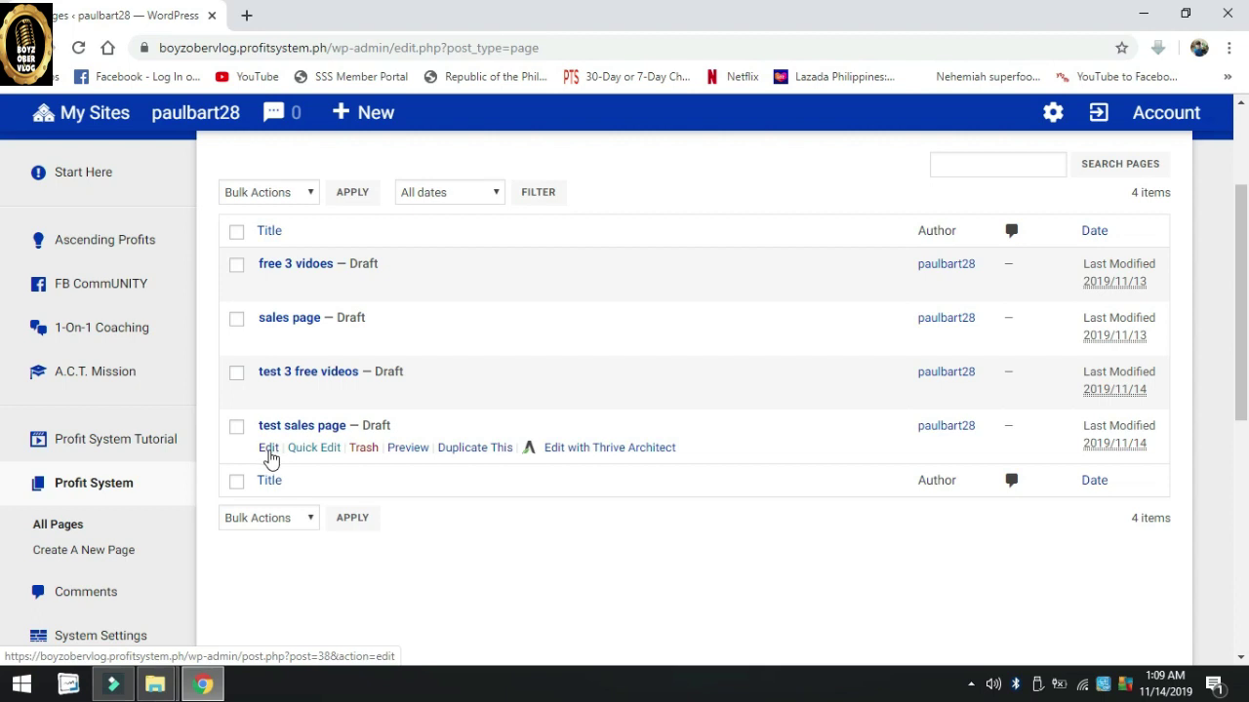
pyautogui.click(269, 449)
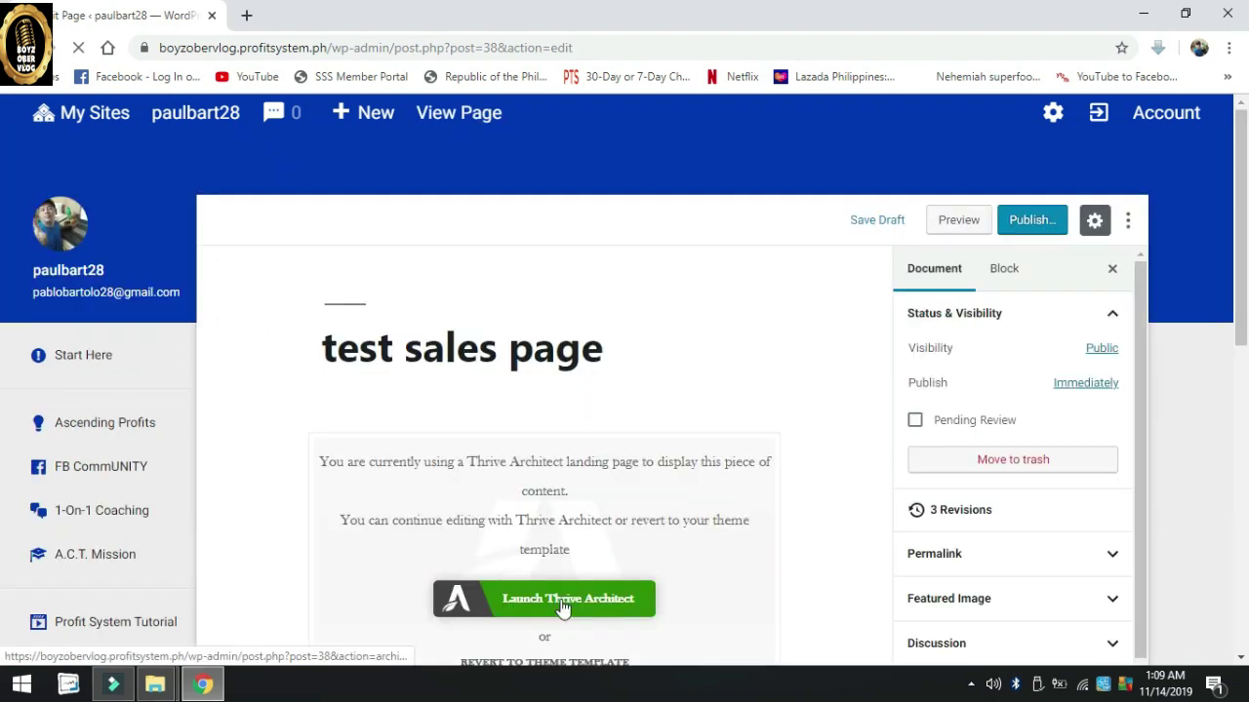
pyautogui.click(563, 605)
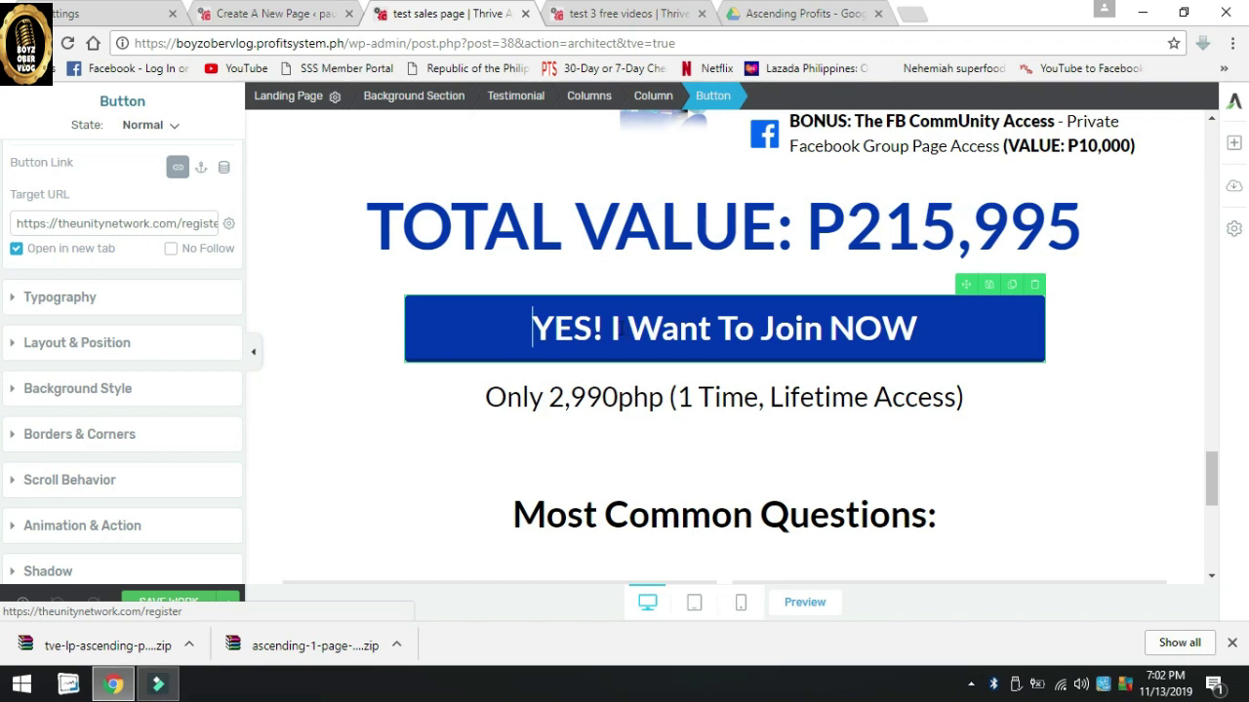
# - Add the affiliate username before theunitynetwork.com in the Join NOW button link, then save
pyautogui.tripleClick(59, 223)
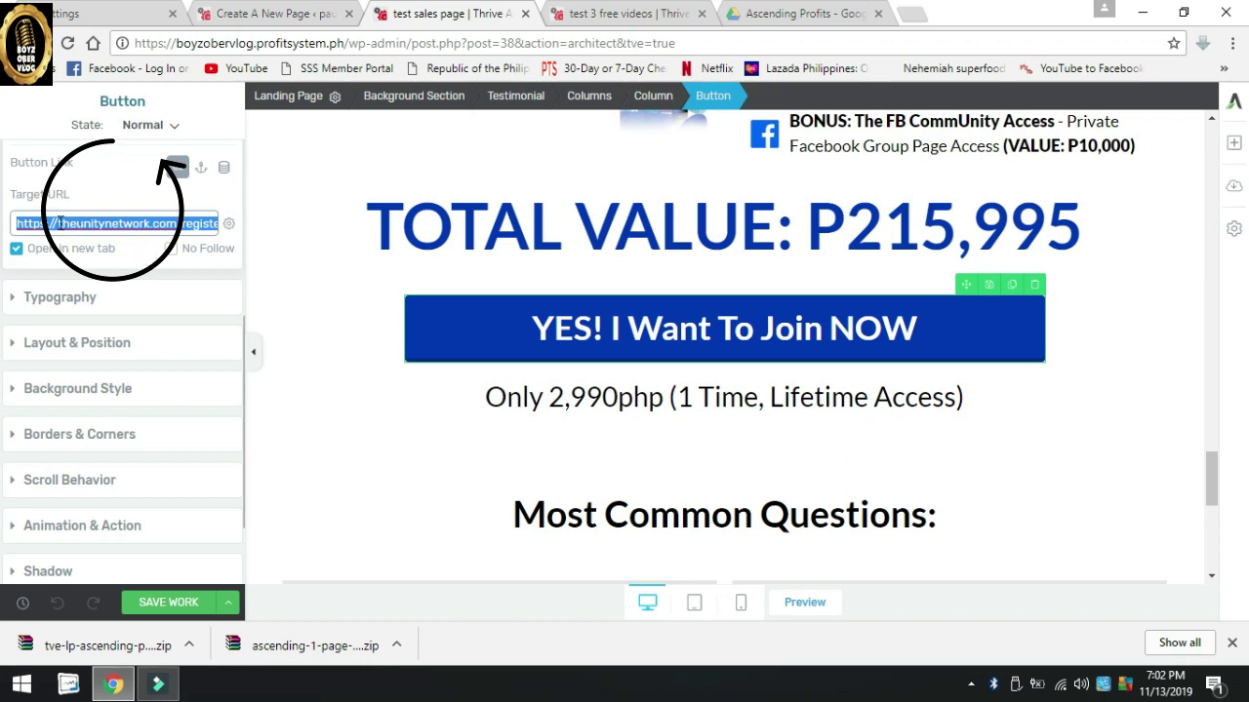
pyautogui.click(62, 223)
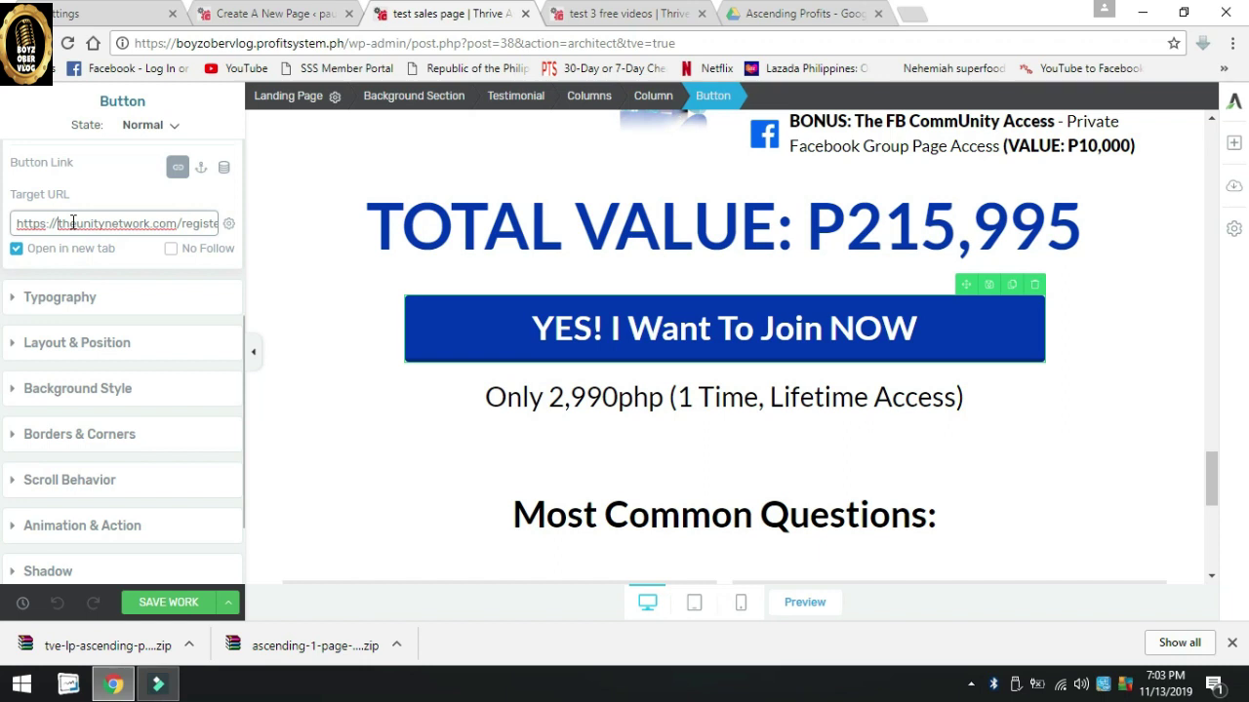
pyautogui.write('e')
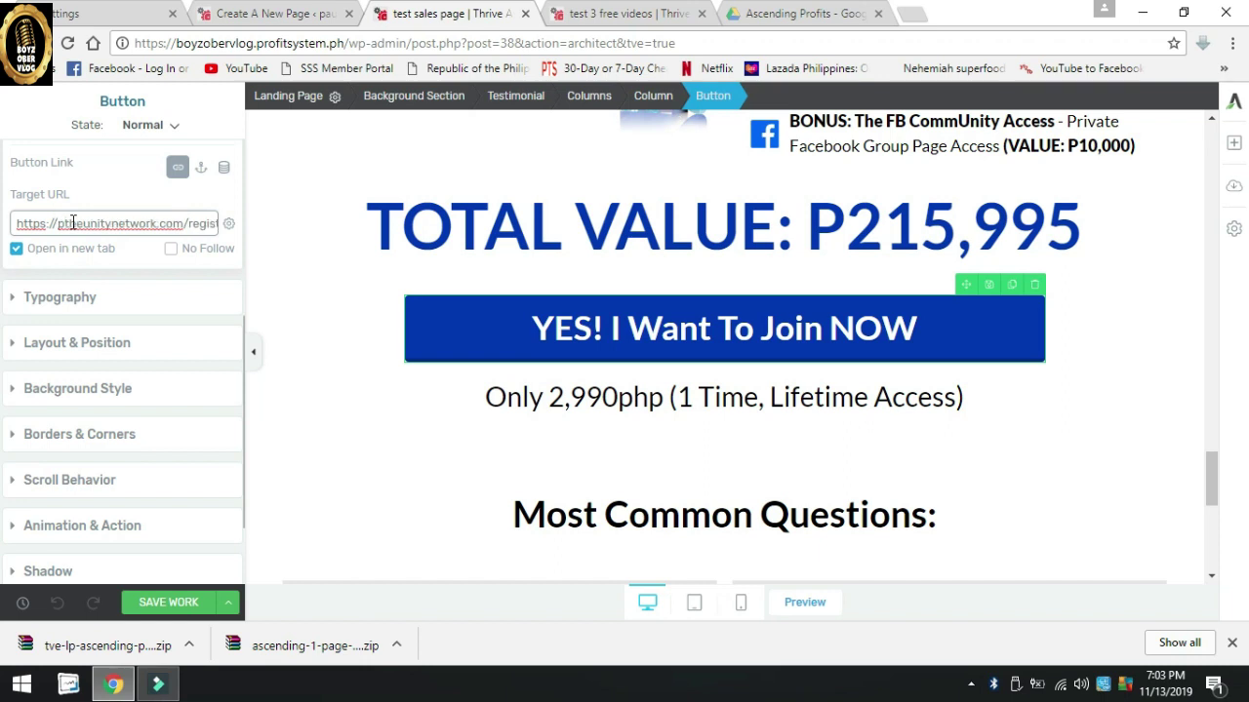
pyautogui.write('a')
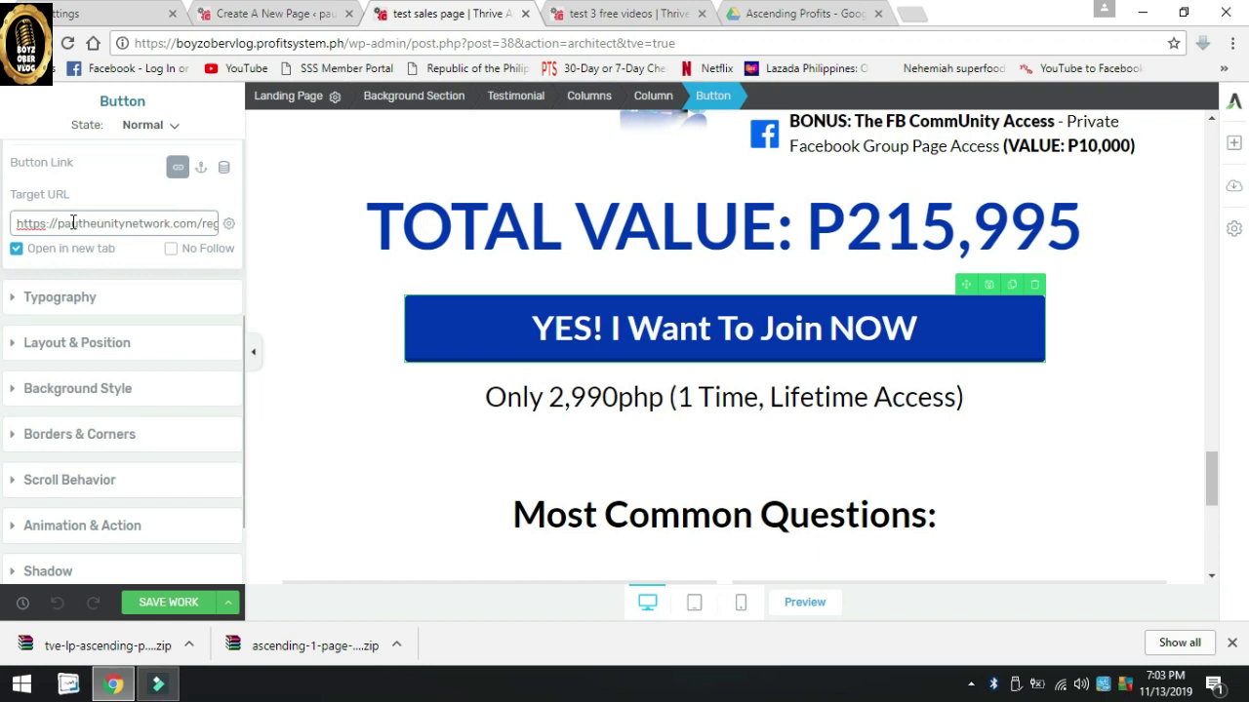
pyautogui.write('lbart')
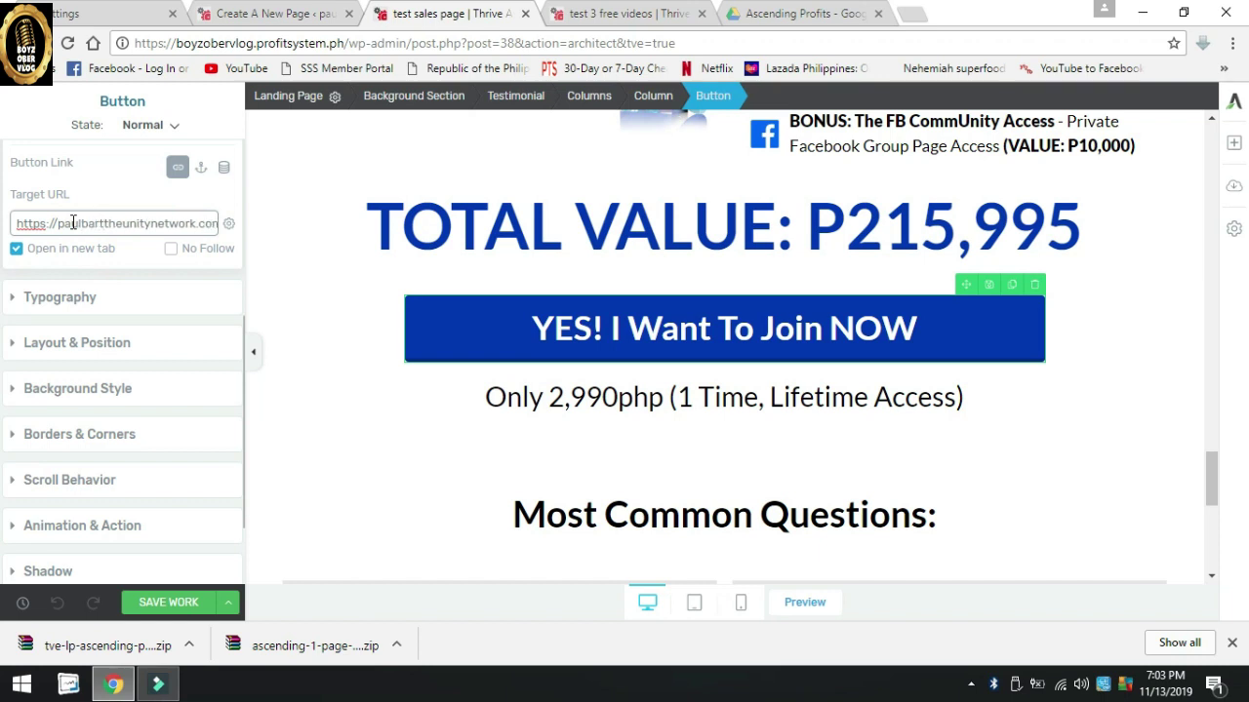
pyautogui.write('.')
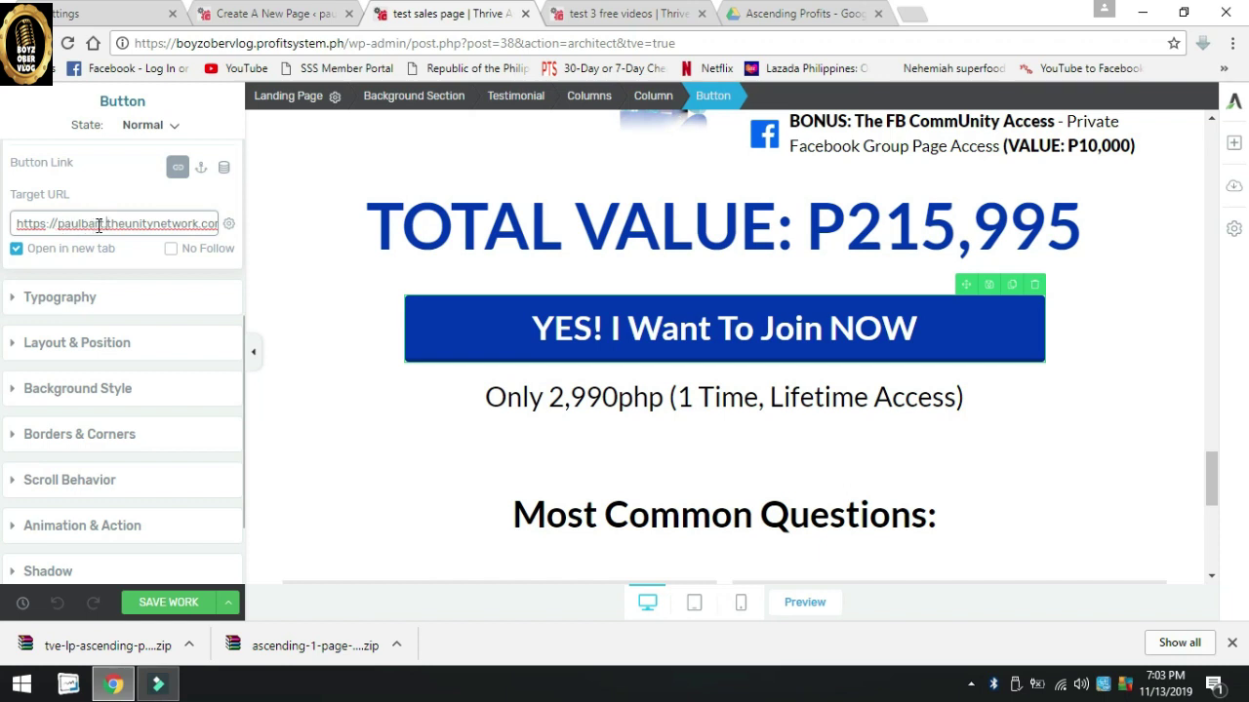
pyautogui.click(167, 603)
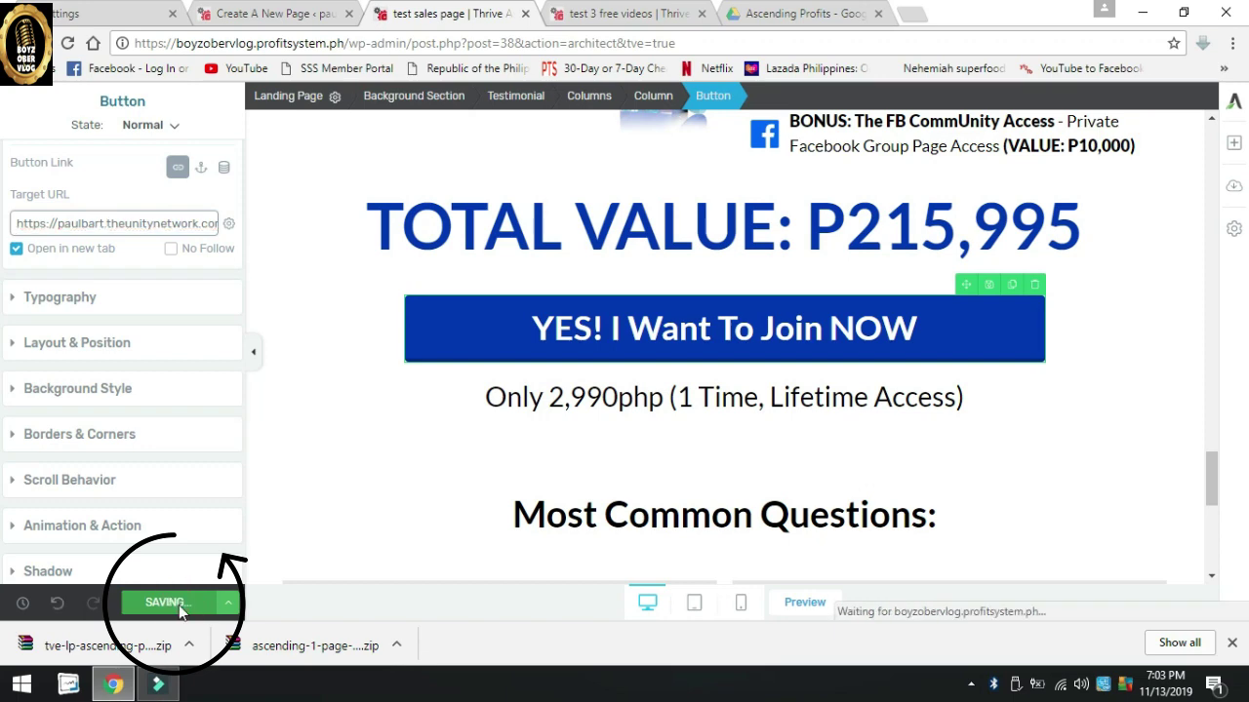